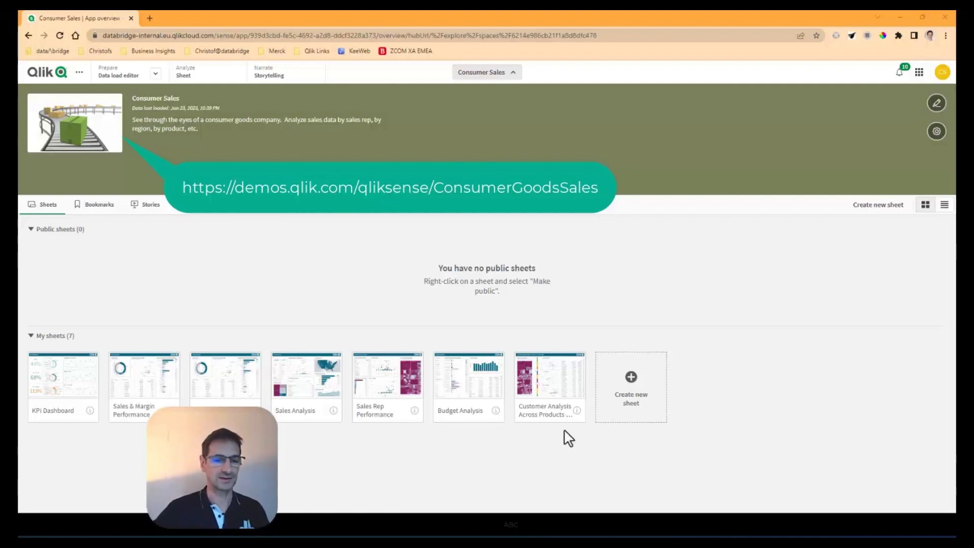
Open the KPI Dashboard sheet for editing and shrink the Margin % KPI to 7 x 4 cells, freeing the space above it
right_click(52, 385)
click(629, 485)
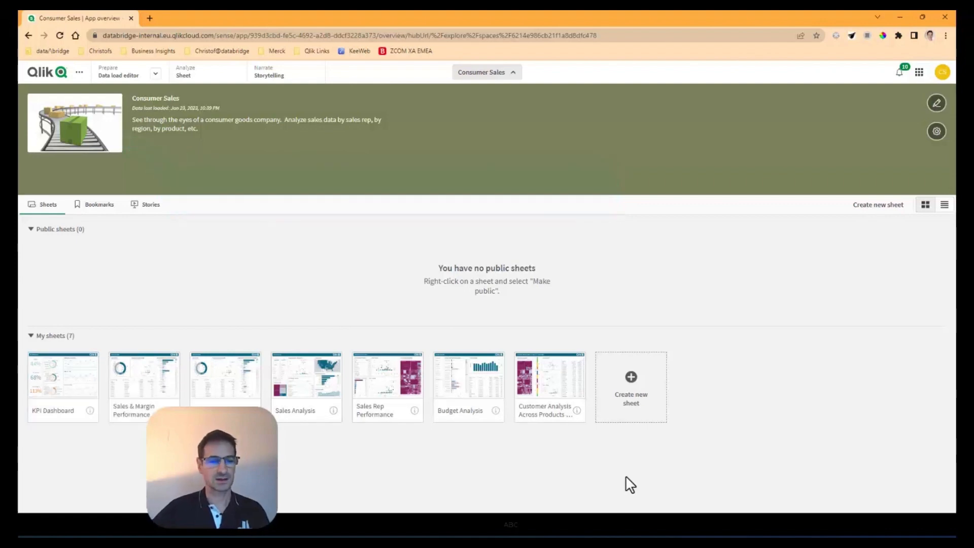
click(76, 391)
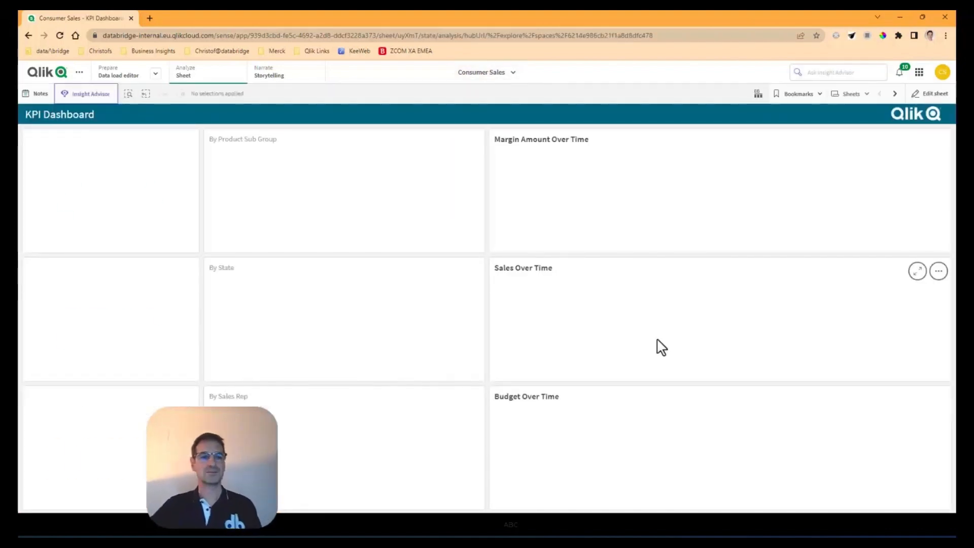
click(929, 93)
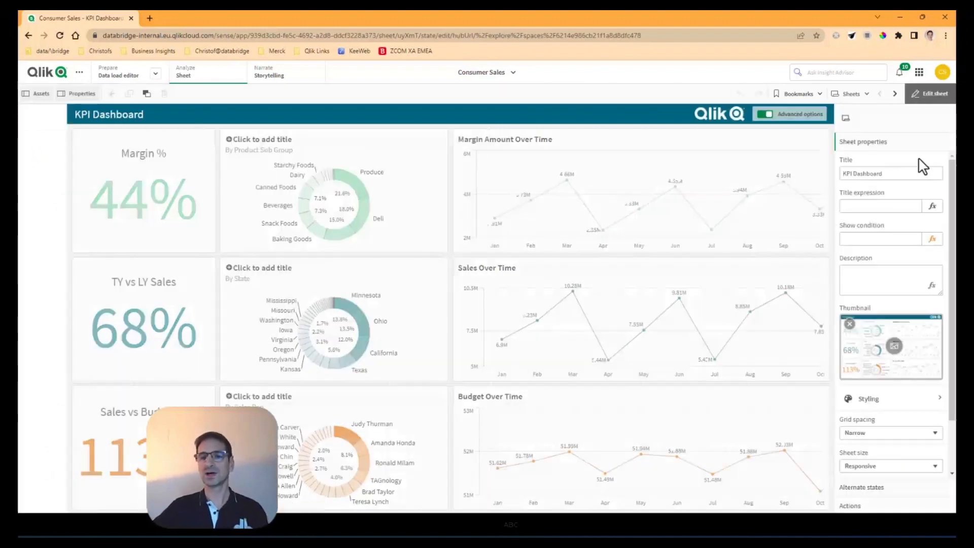
click(104, 248)
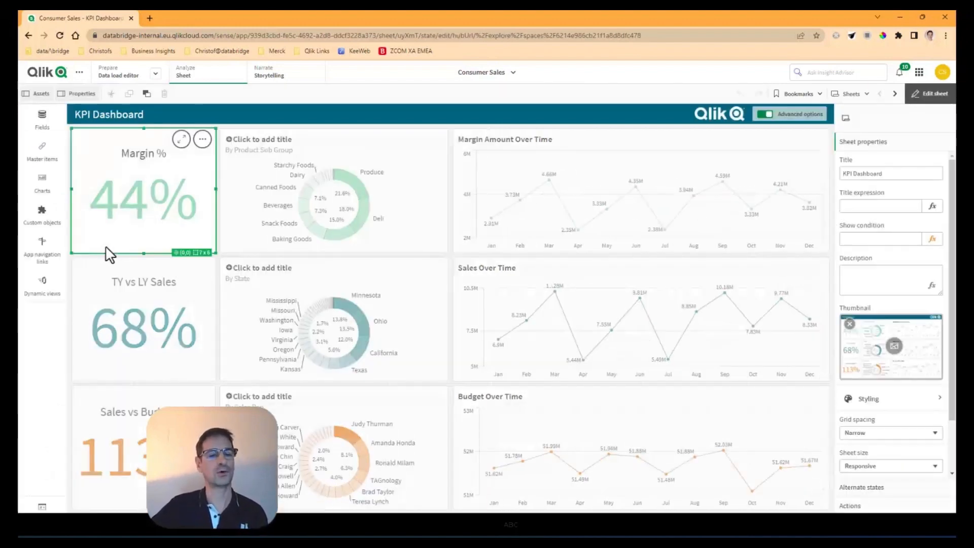
drag(145, 127, 146, 172)
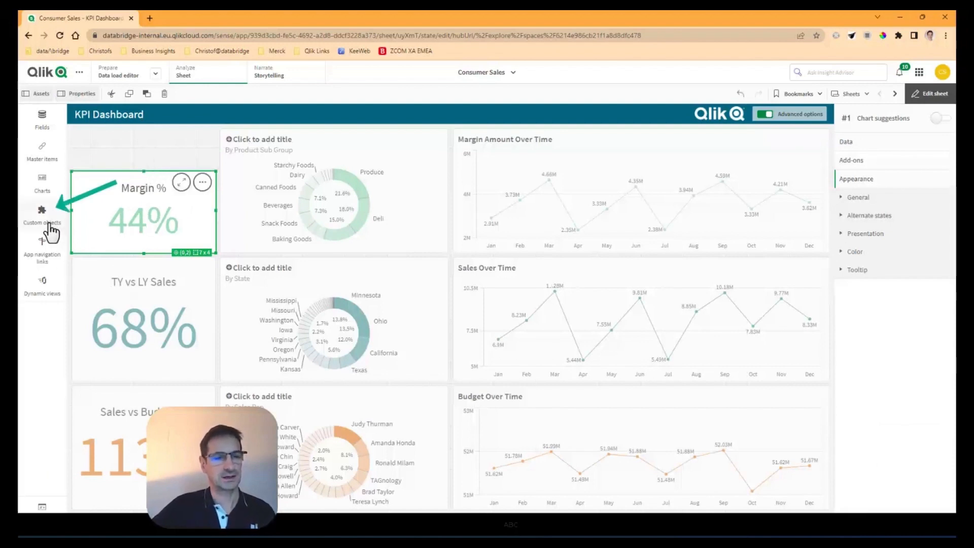
Add an ancoreShare object from the ancoreSoft Toolbox custom objects to the free space above the Margin % KPI
click(36, 220)
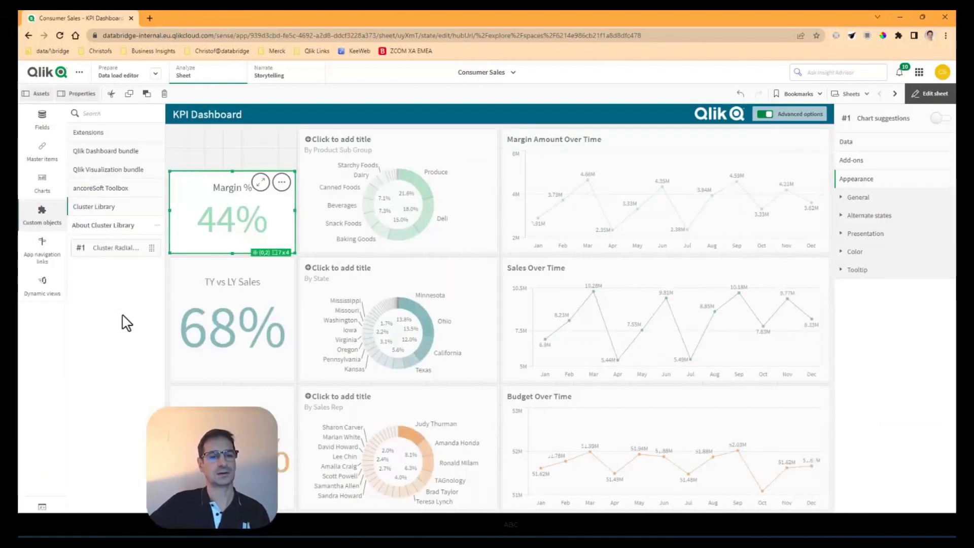
click(100, 191)
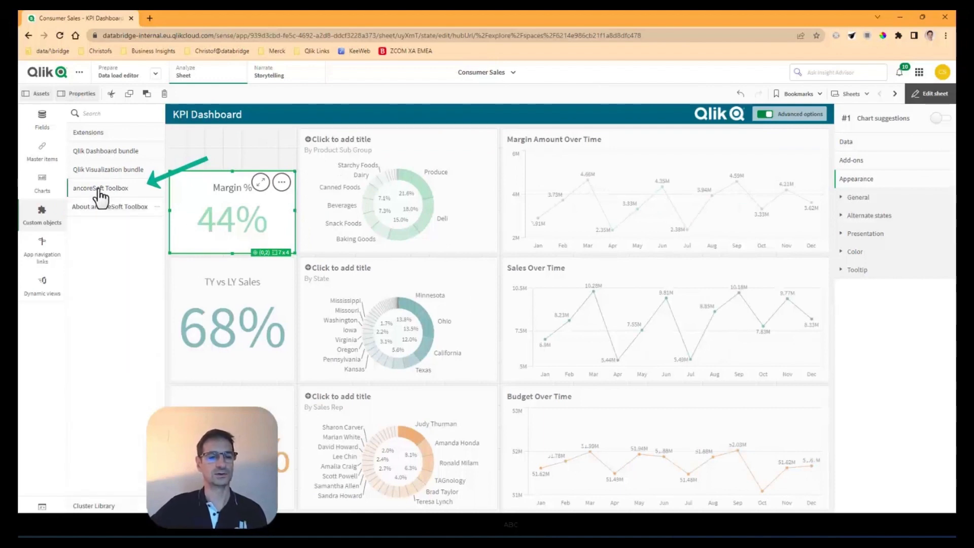
click(99, 506)
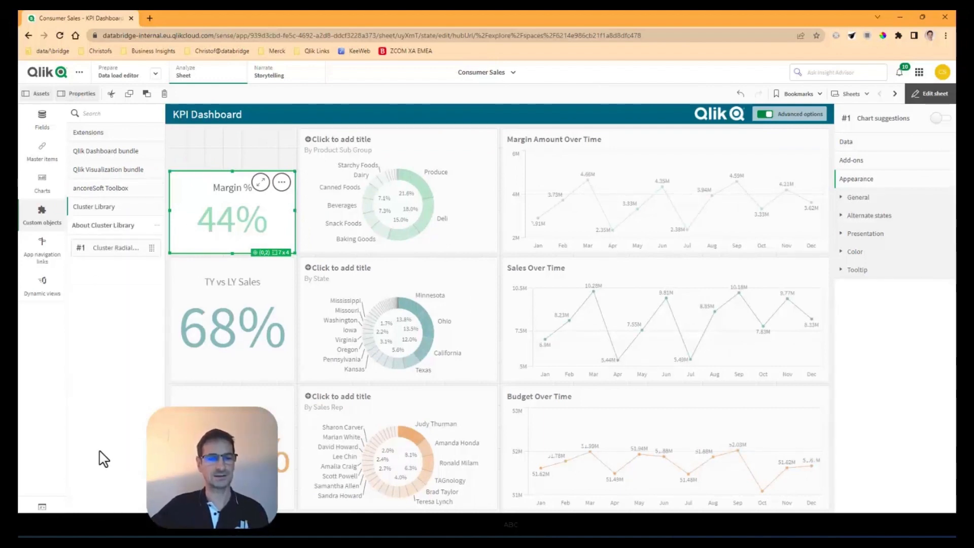
click(115, 193)
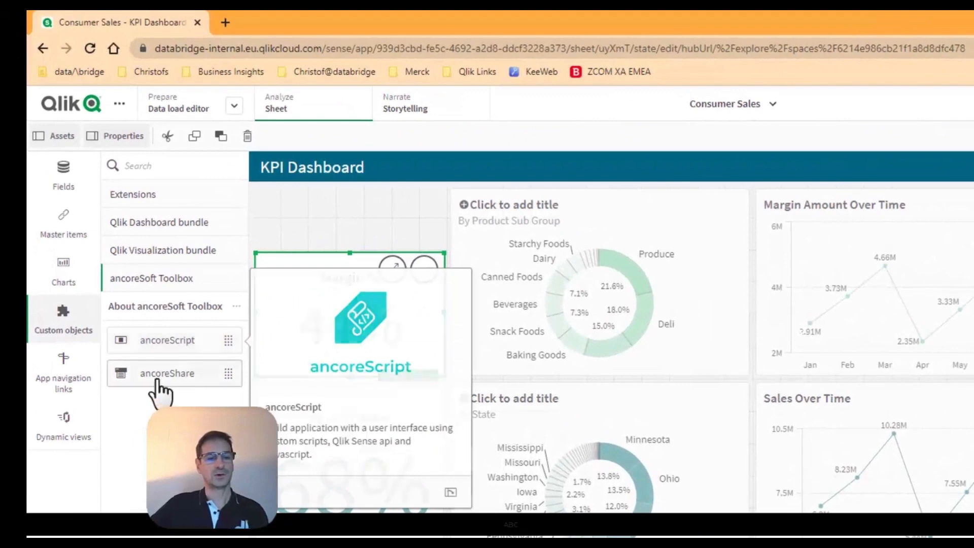
drag(105, 262, 226, 182)
drag(328, 261, 345, 215)
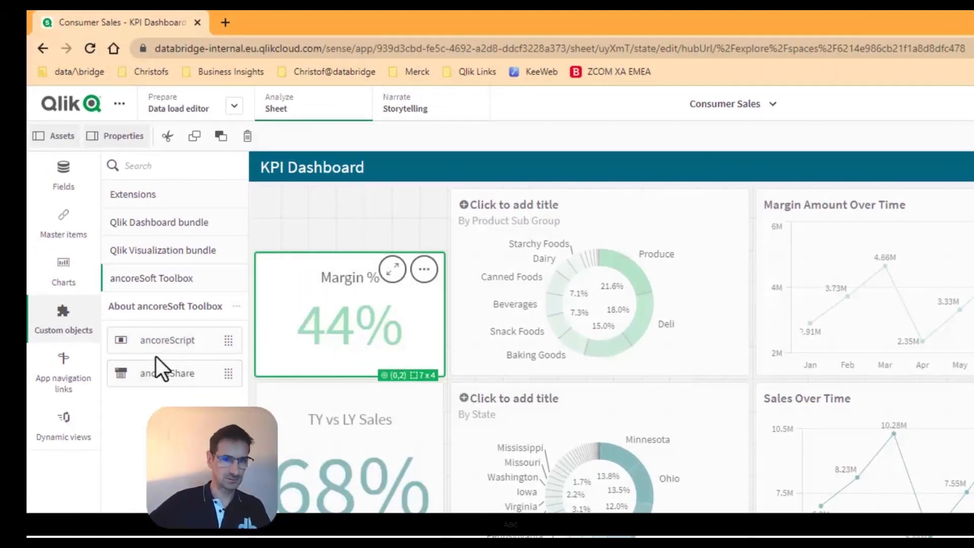
drag(156, 356, 348, 238)
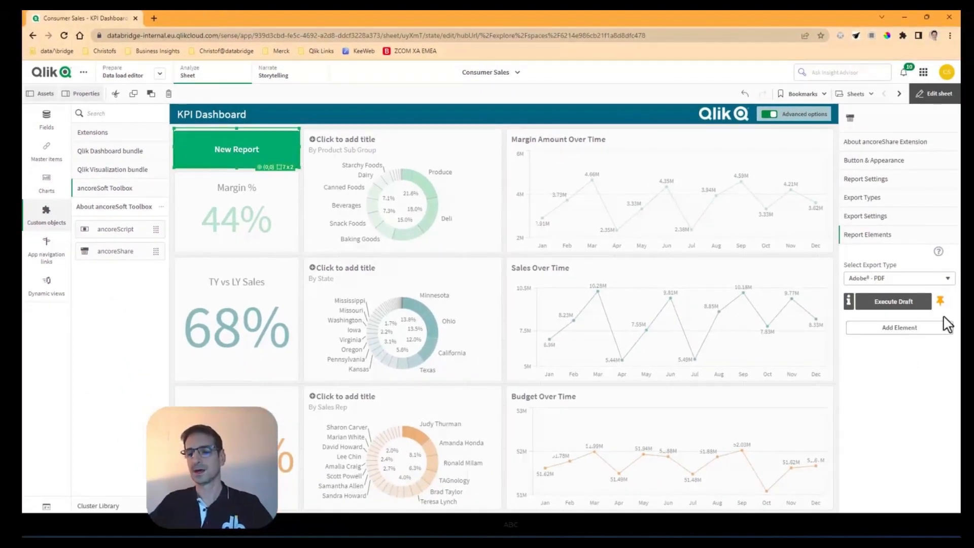
Set the ancoreShare button's caption to "QlikWorld Report" and apply the Blue default style
click(869, 143)
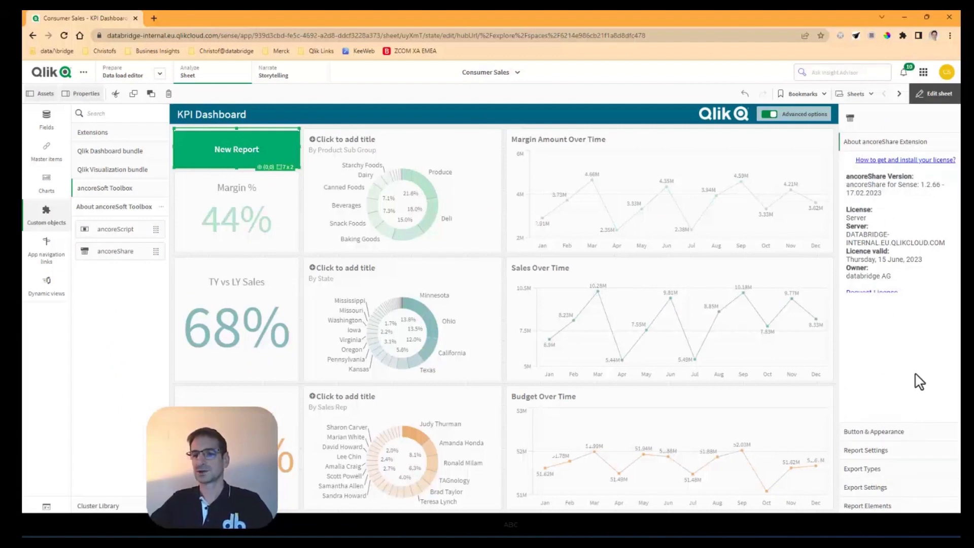
click(888, 432)
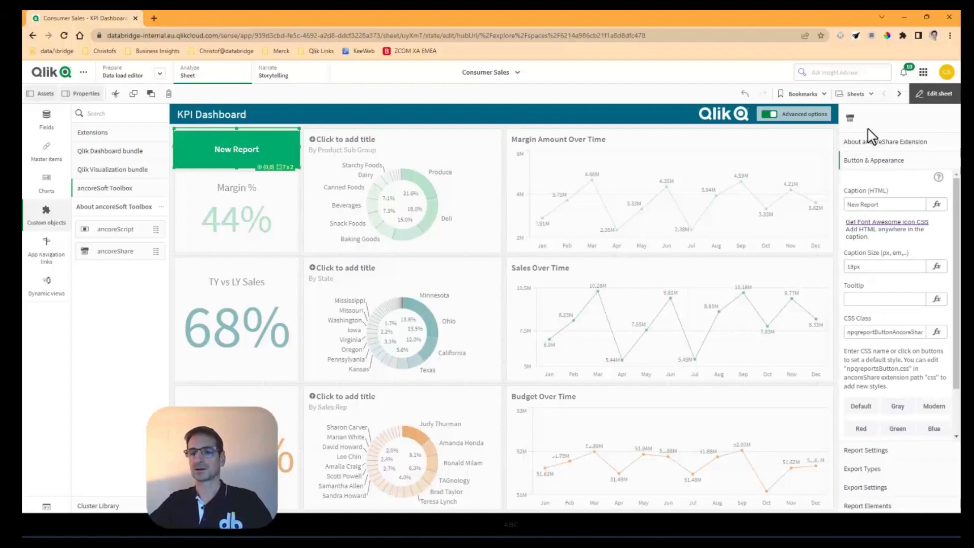
click(897, 205)
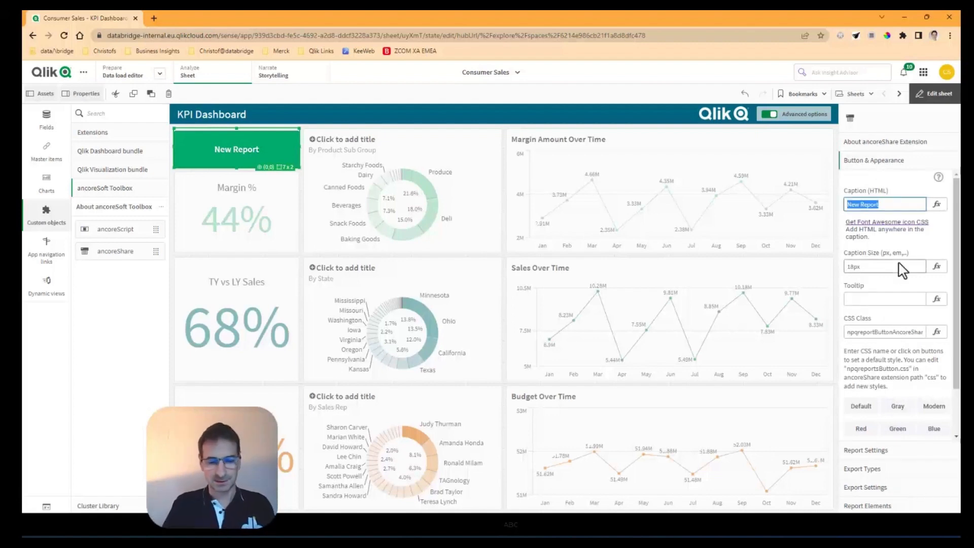
text(QlikWorld)
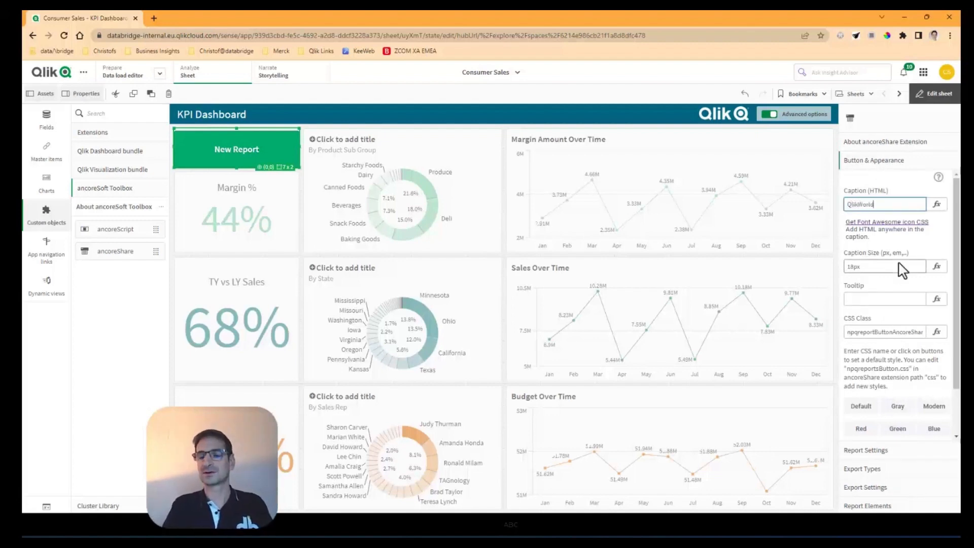
key(Tab)
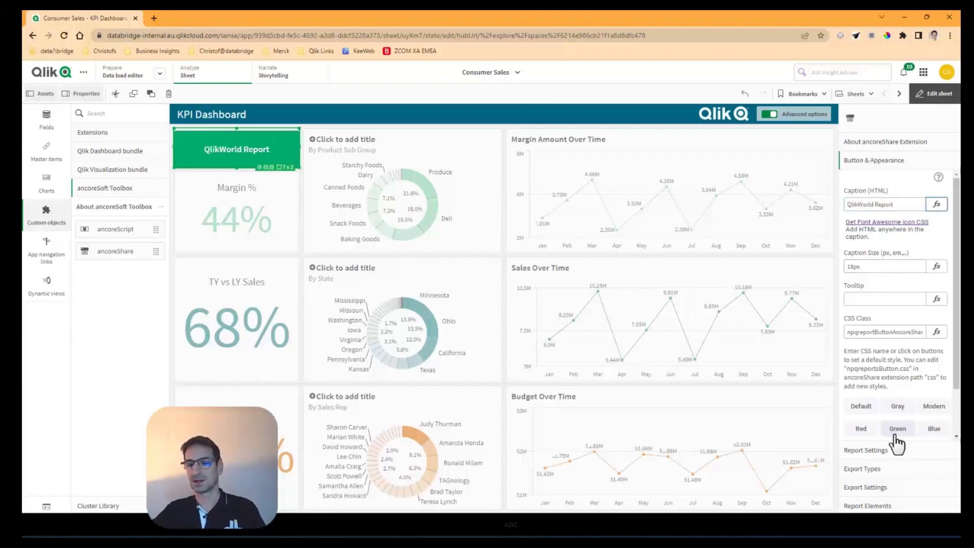
click(935, 430)
scroll(938, 436, down, 2)
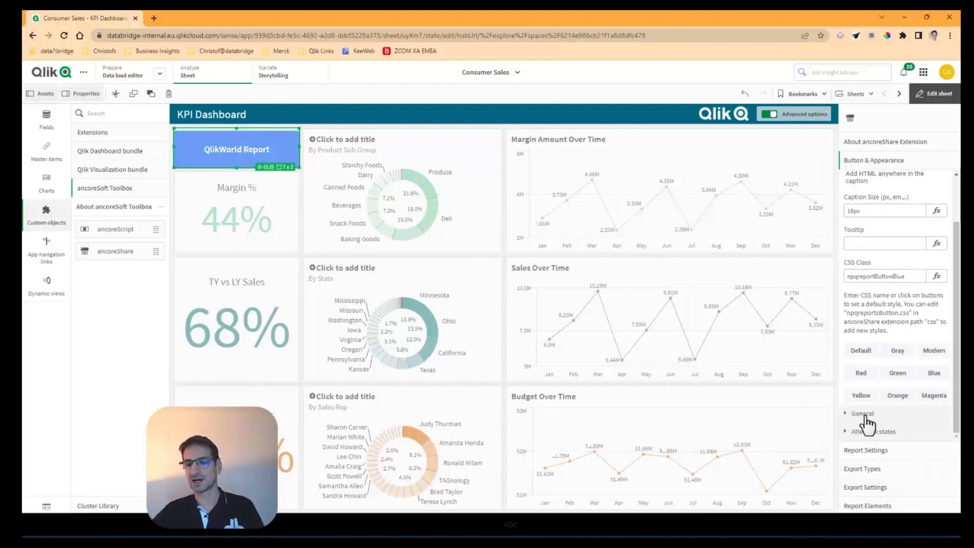
Examine the report settings for the activation condition, page format and orientation, and page number content
click(872, 452)
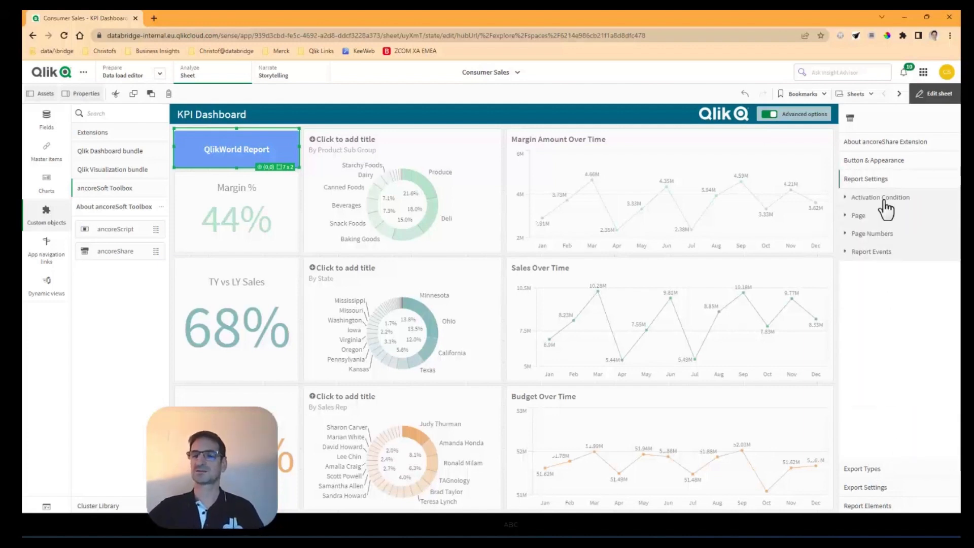
click(873, 201)
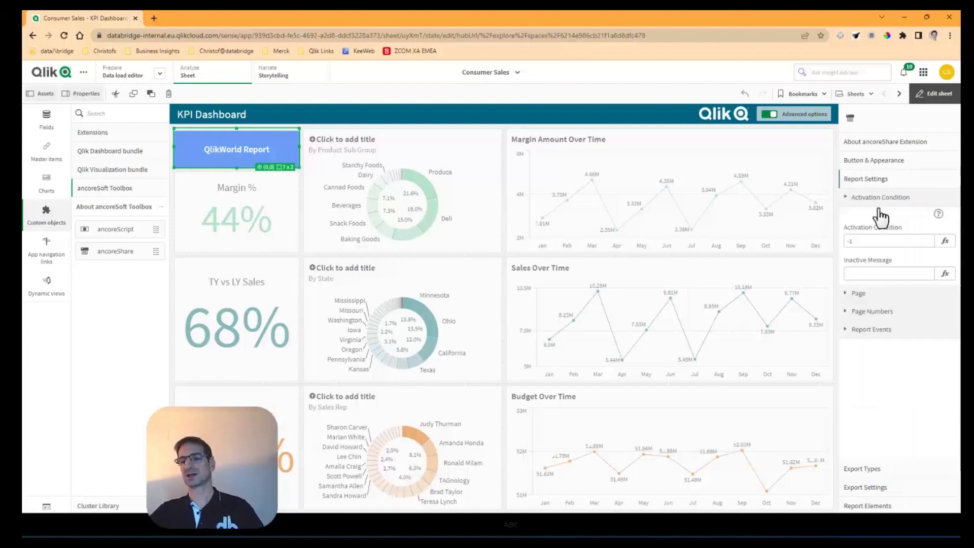
click(867, 242)
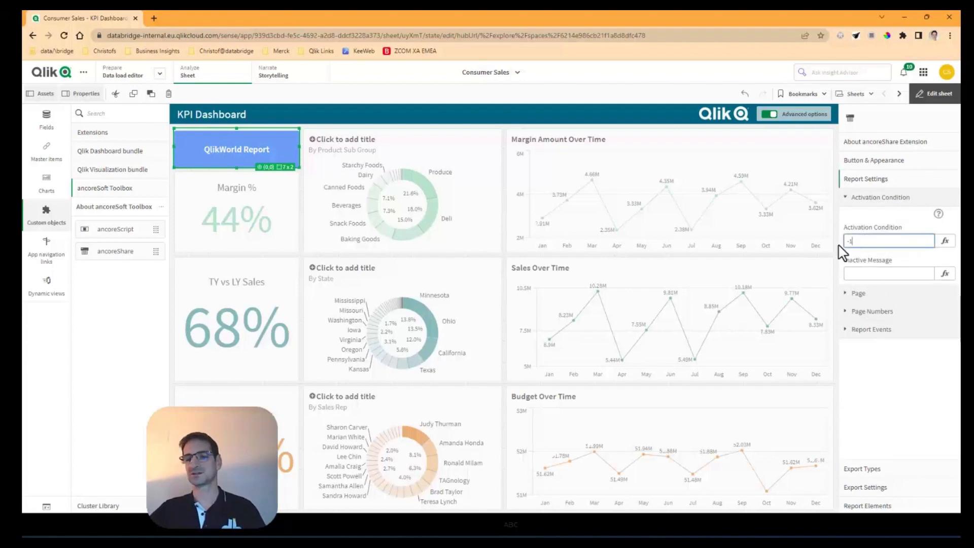
click(881, 297)
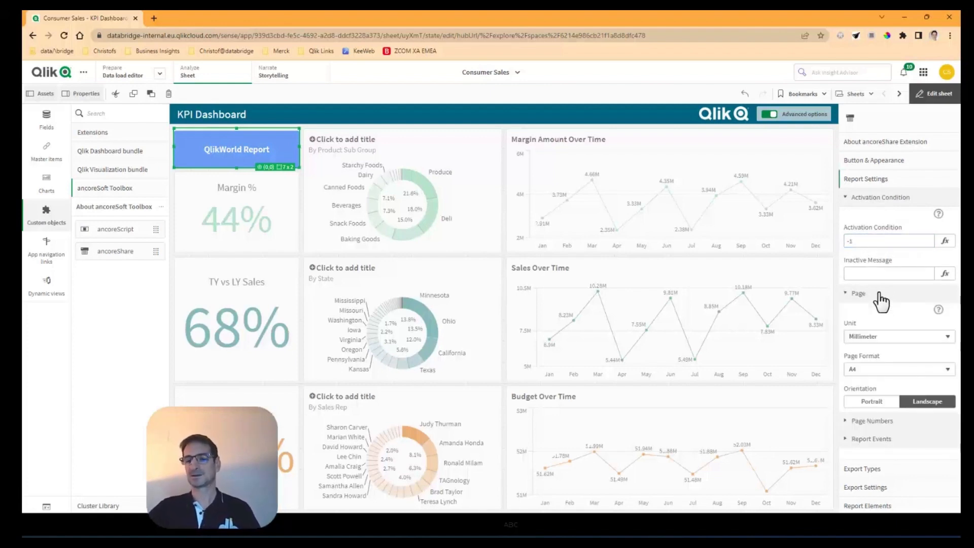
click(868, 373)
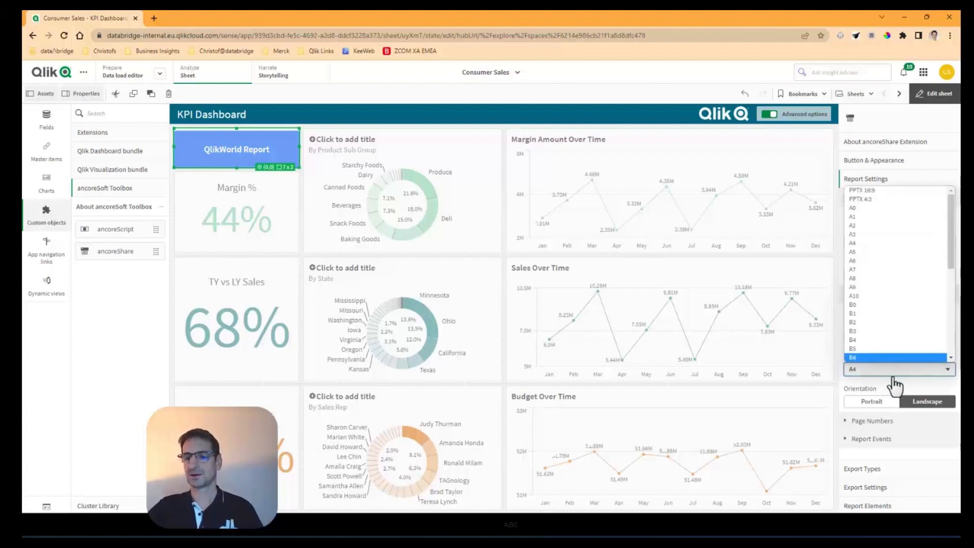
click(936, 405)
click(862, 293)
click(884, 314)
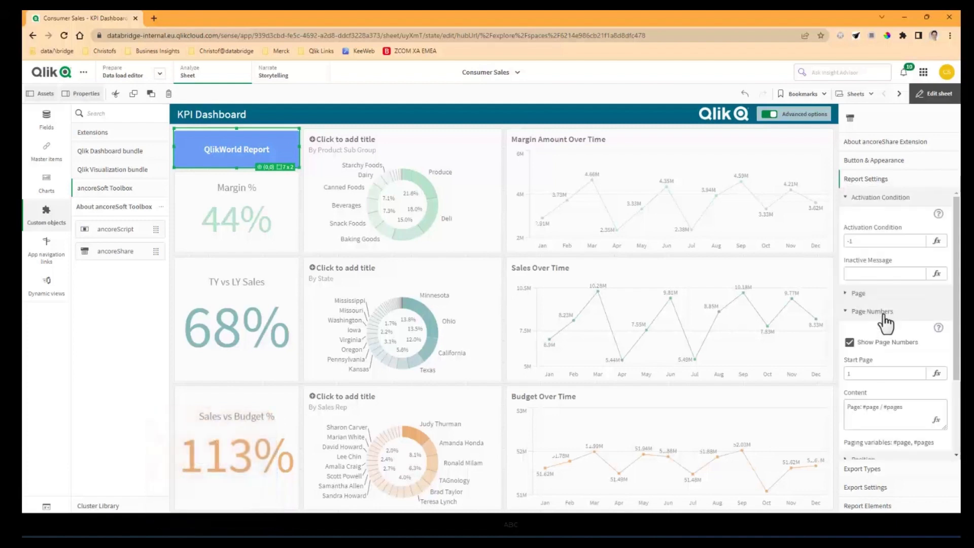
click(885, 406)
drag(915, 406, 846, 408)
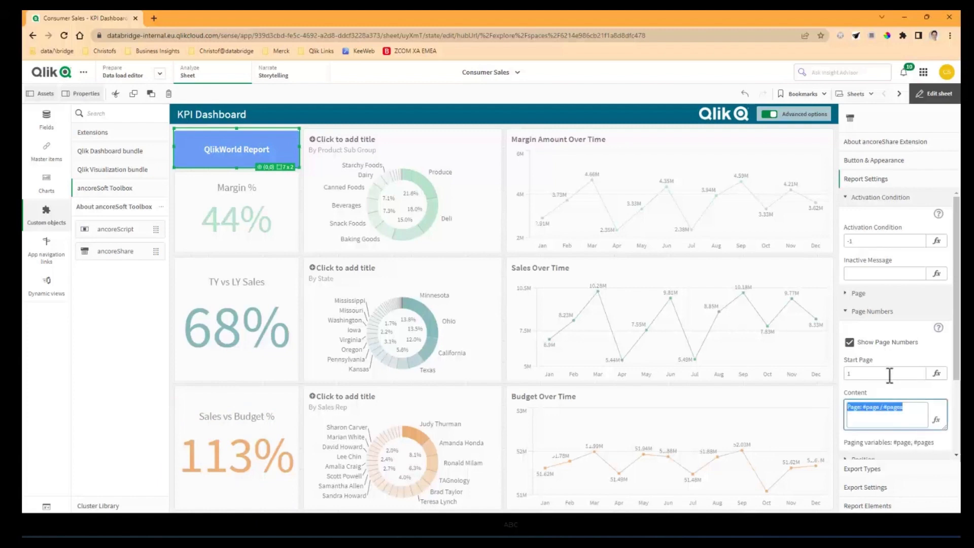
scroll(908, 374, down, 1)
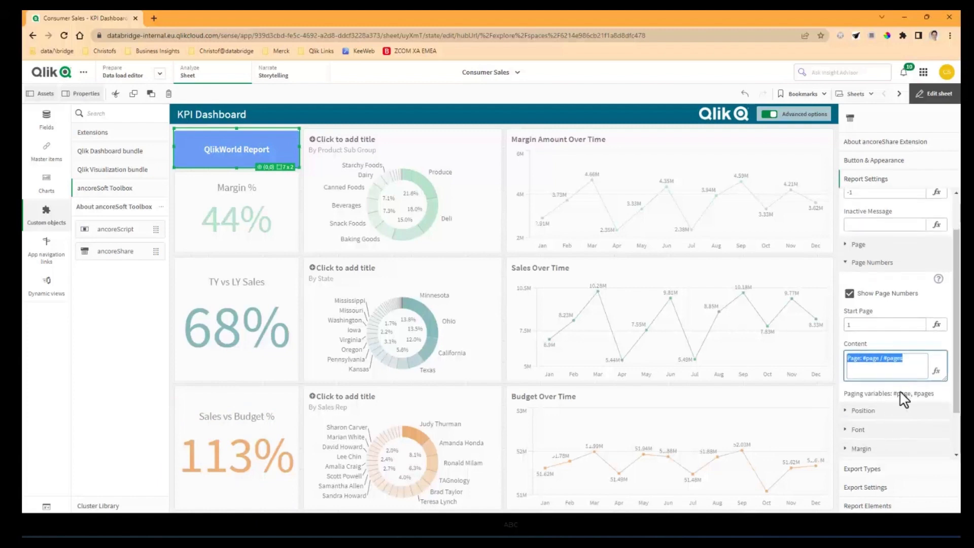
click(873, 266)
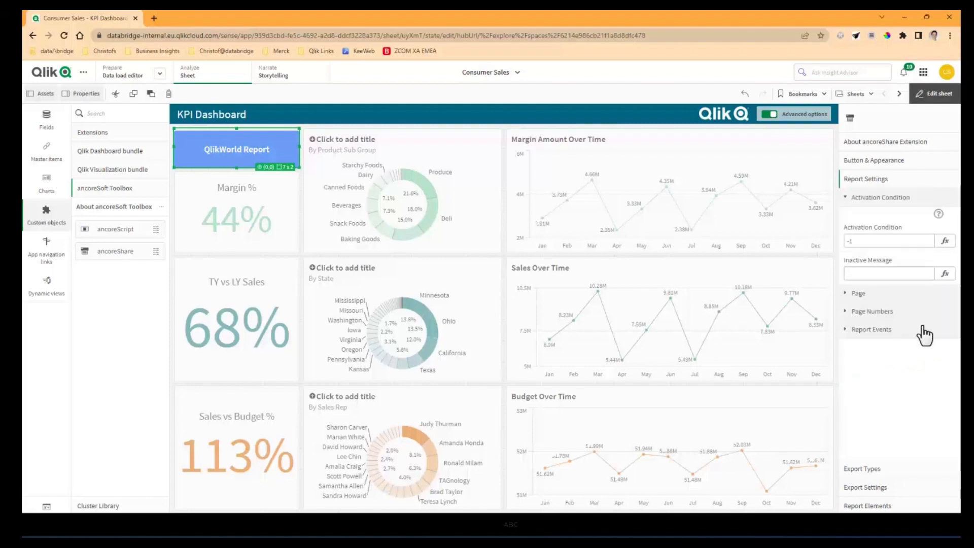
Open the pinned live draft of the PDF report from the report elements and check the viewer's mode options
click(875, 507)
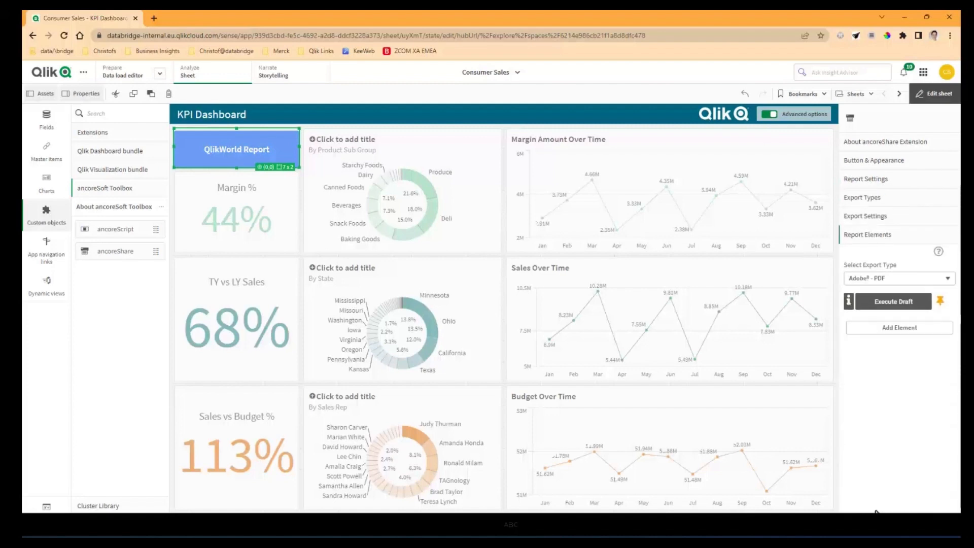
click(940, 303)
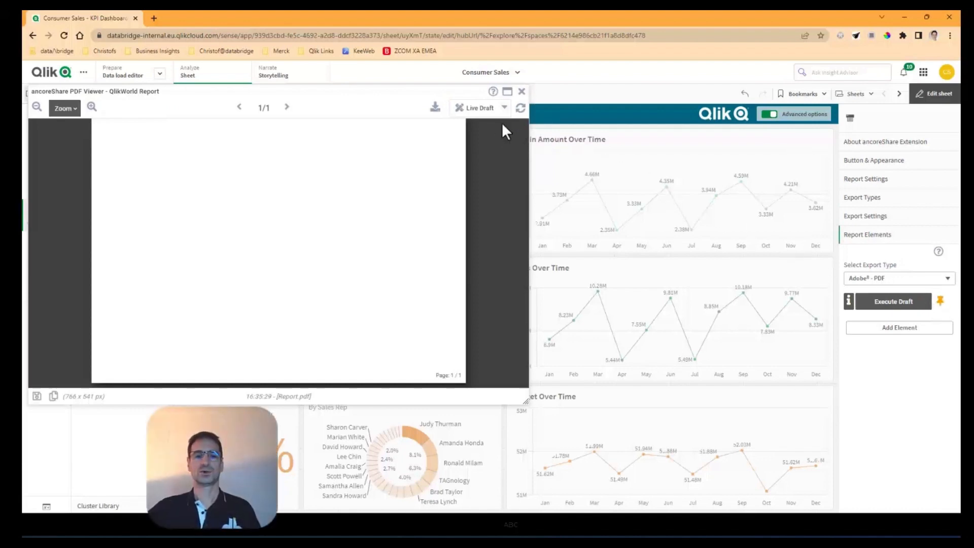
mouse_move(285, 93)
mouse_down()
mouse_move(306, 115)
mouse_move(286, 98)
mouse_up()
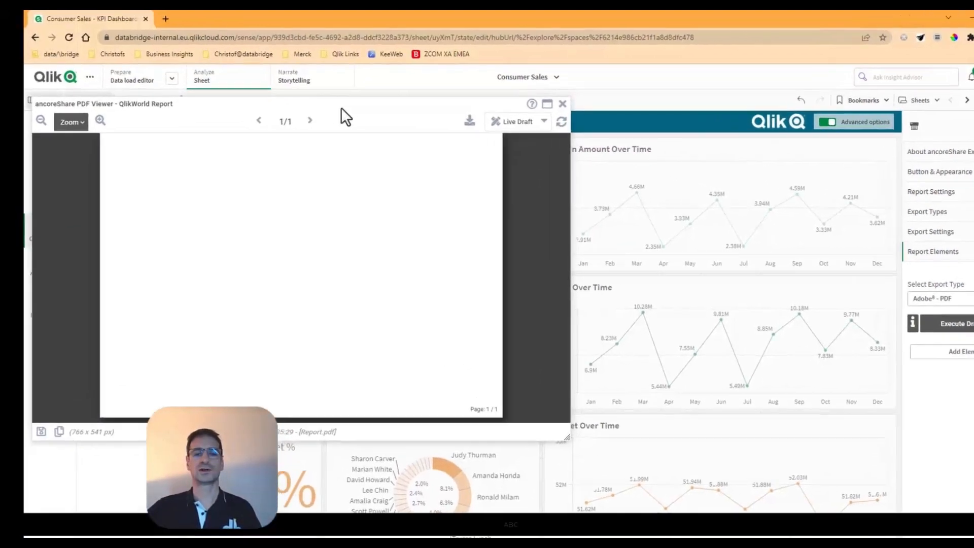
click(543, 121)
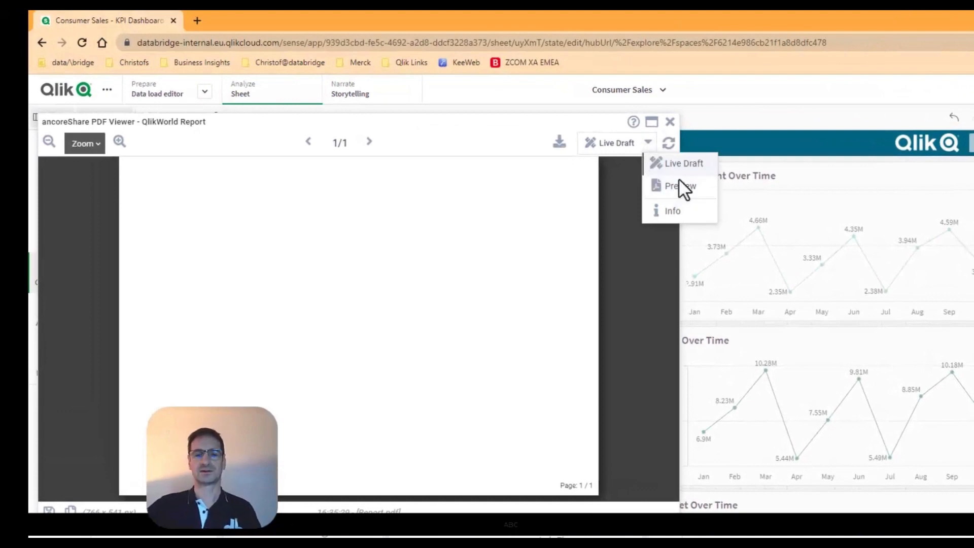
click(964, 365)
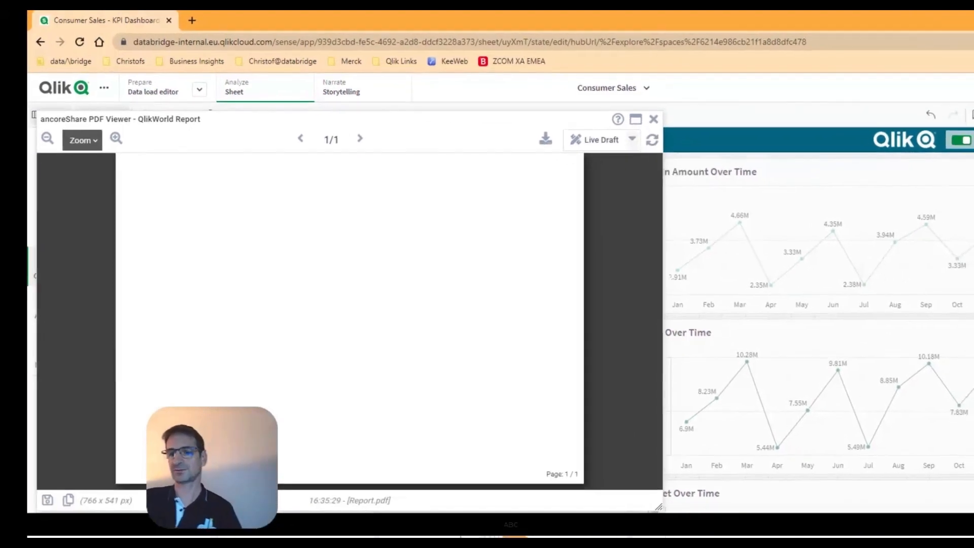
Add the By Sales Rep pie chart from the KPI Dashboard sheet as the first report element
click(884, 330)
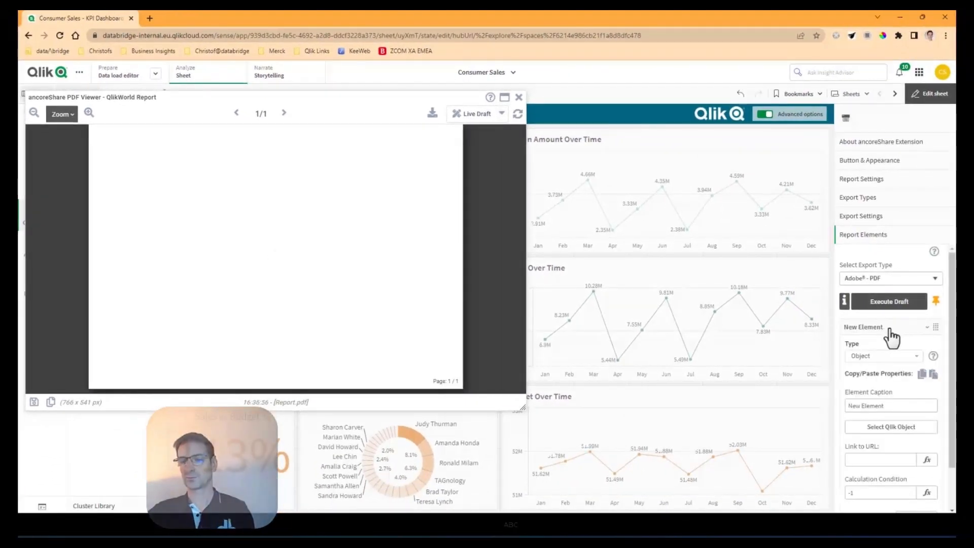
click(899, 427)
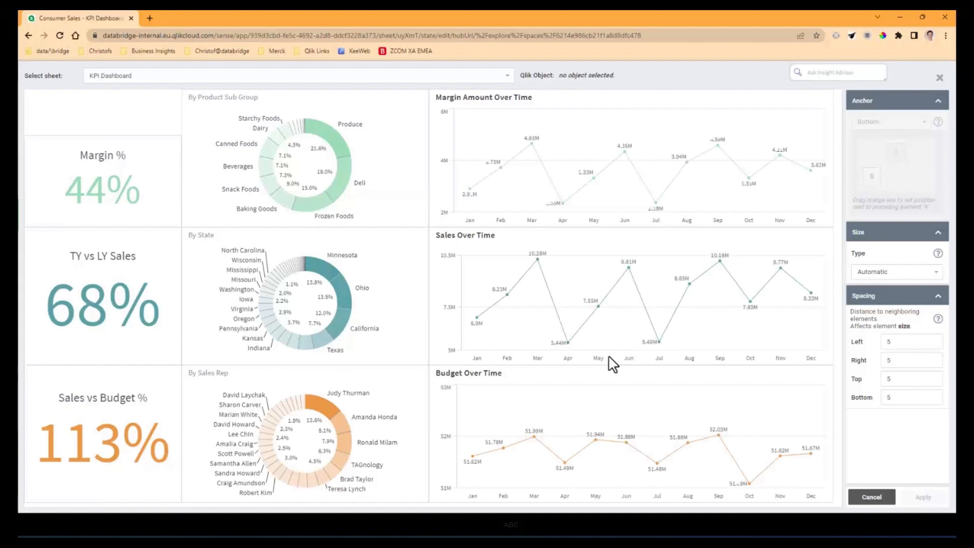
click(279, 75)
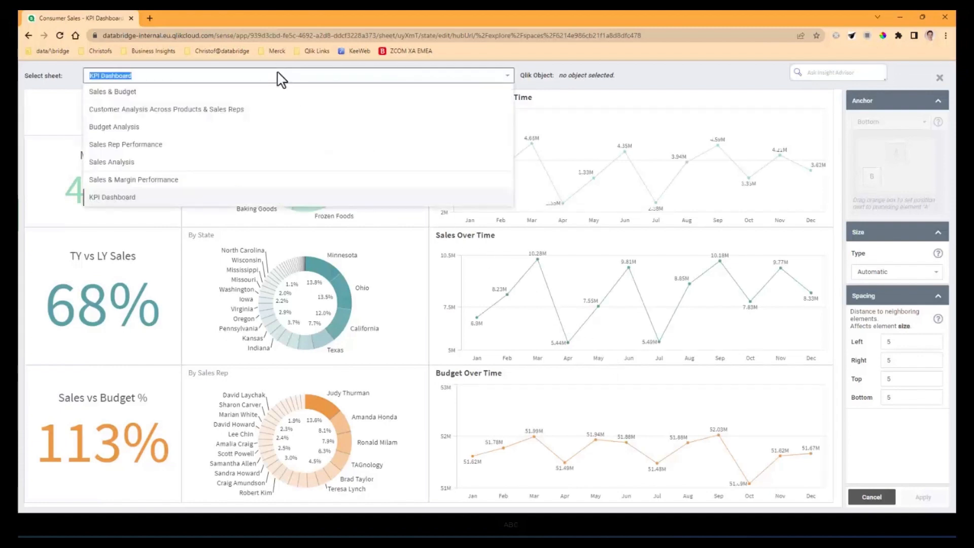
click(308, 410)
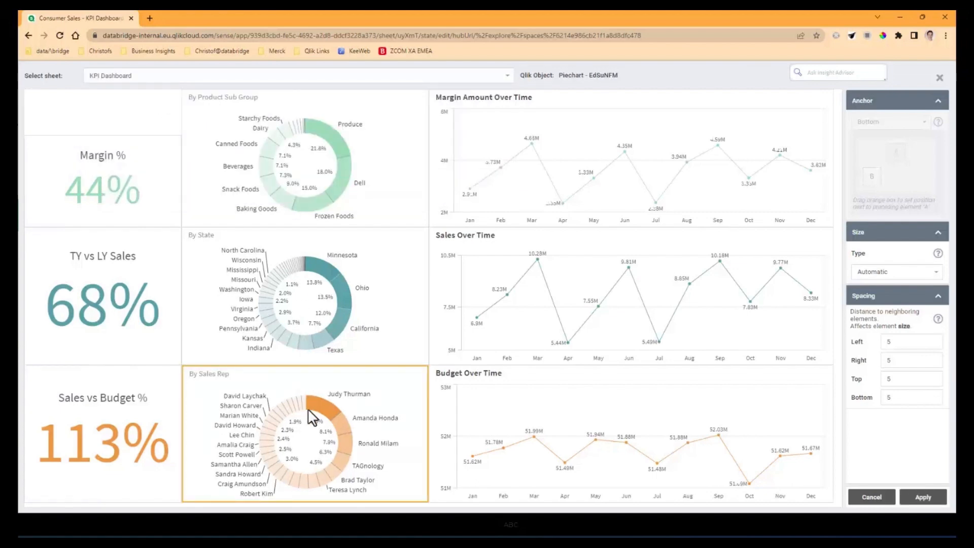
click(922, 498)
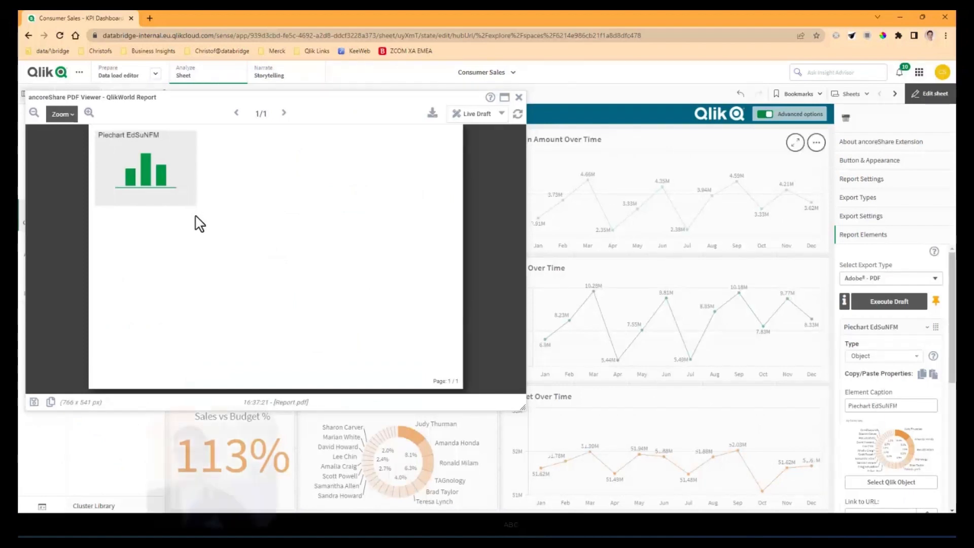
Add a second report element using the Sales Over Time line chart from the KPI Dashboard sheet
click(927, 327)
click(905, 351)
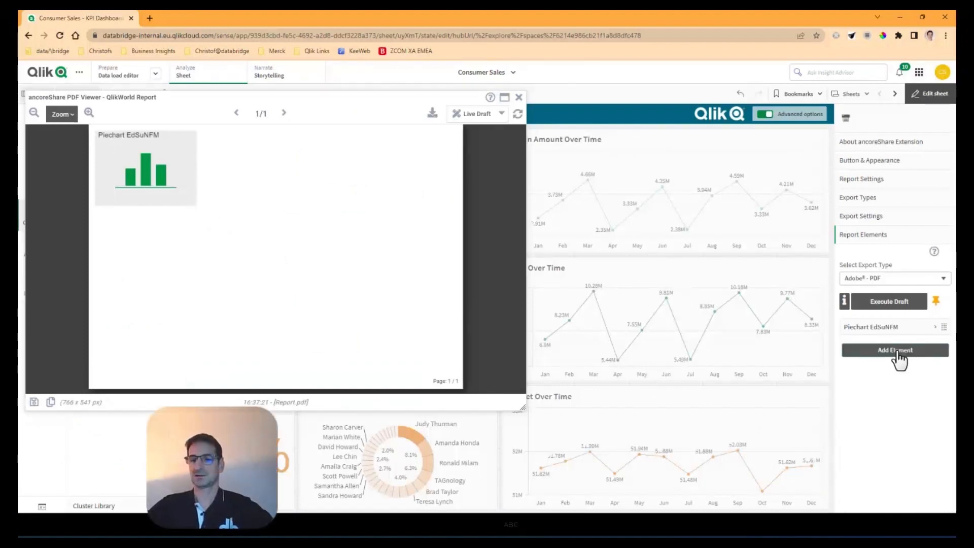
click(902, 450)
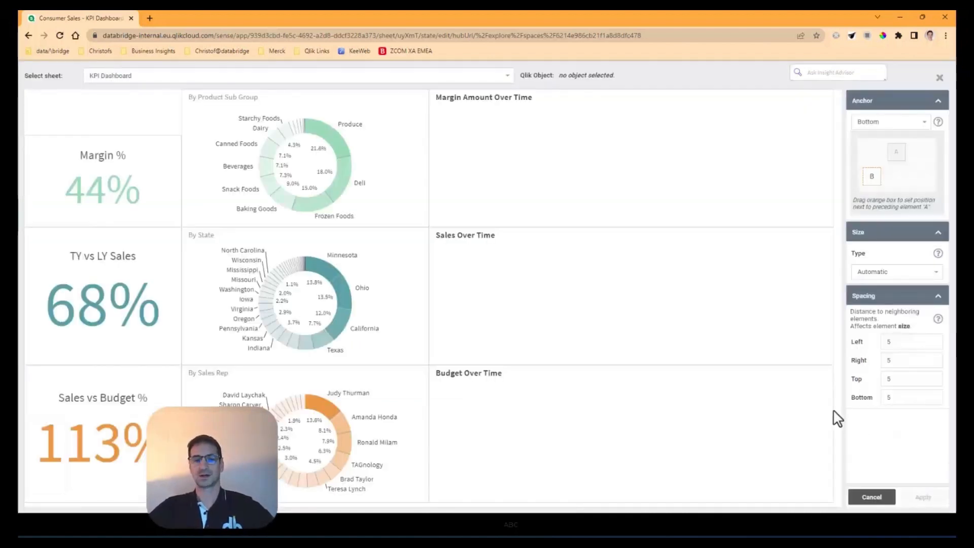
click(609, 276)
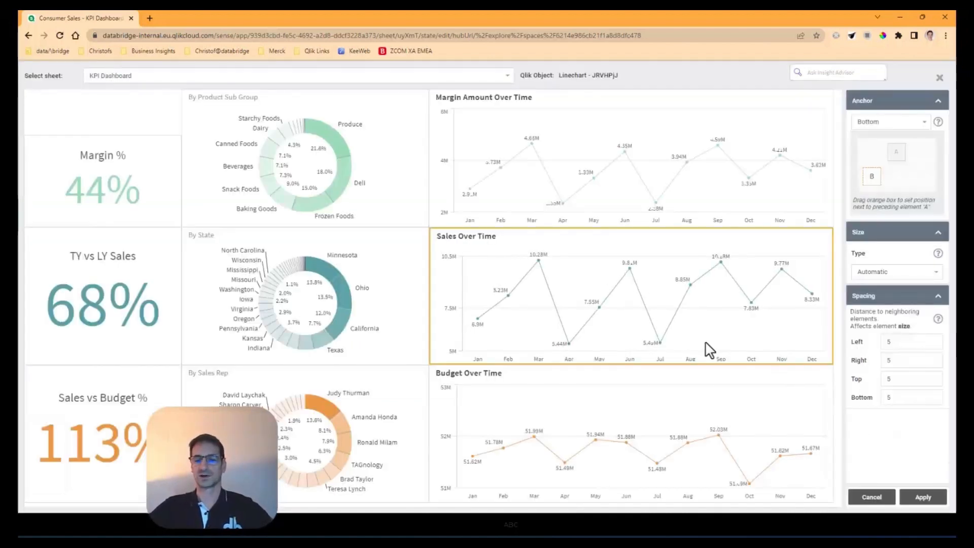
click(919, 500)
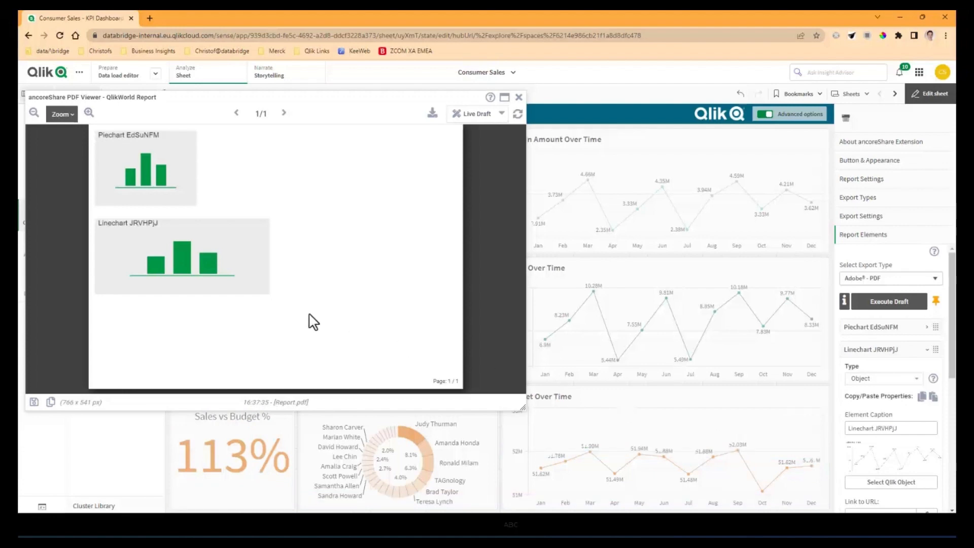
Set the pie chart element's size type to Percent of page size and show the report in Preview mode
click(927, 350)
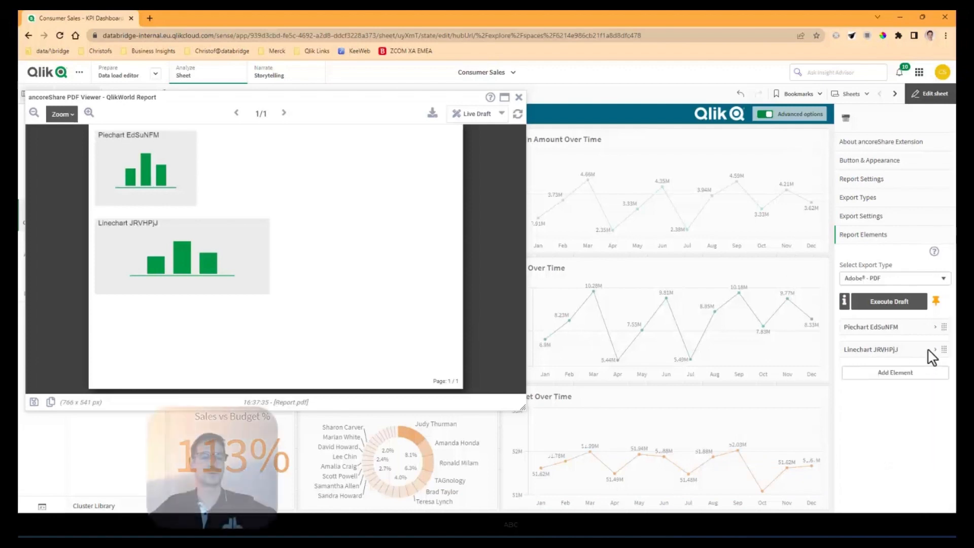
click(923, 335)
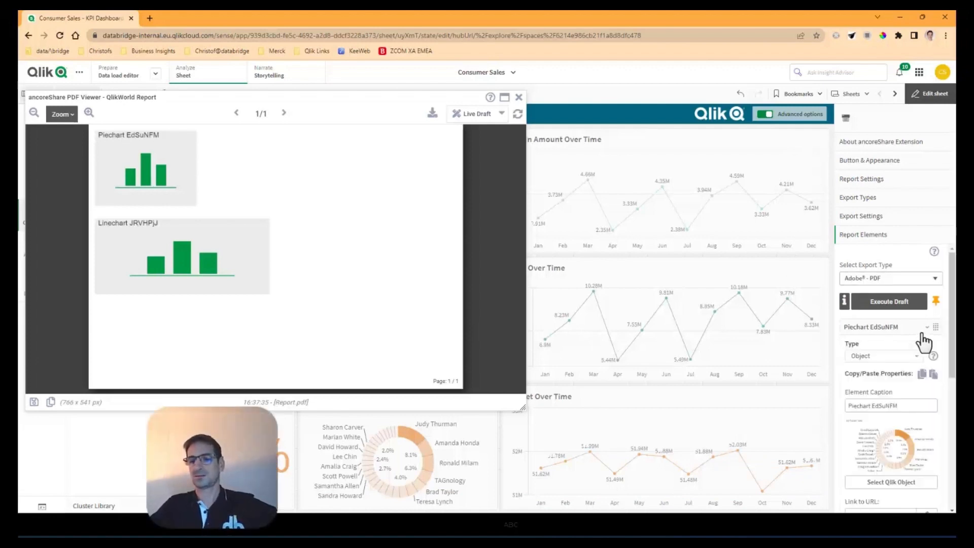
scroll(922, 335, down, 3)
click(860, 440)
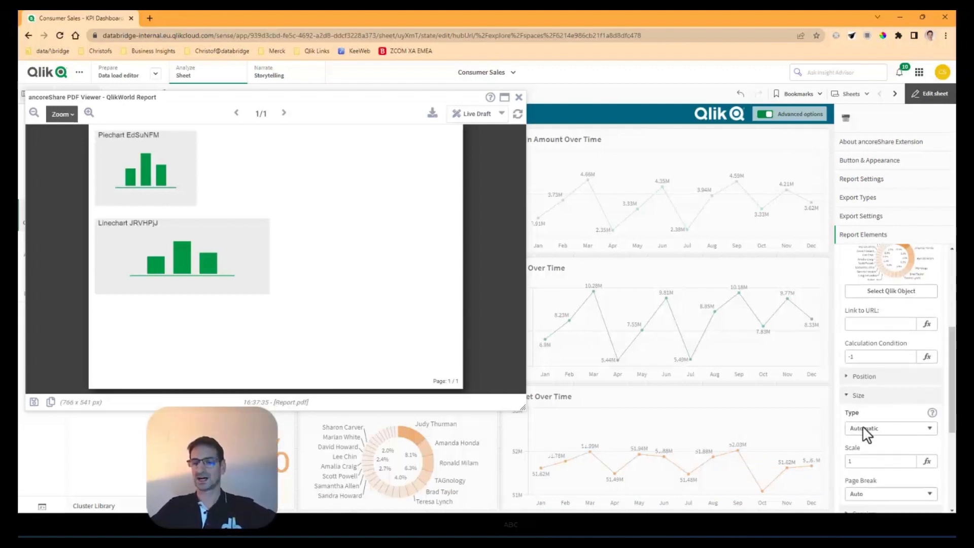
scroll(888, 350, down, 3)
click(891, 334)
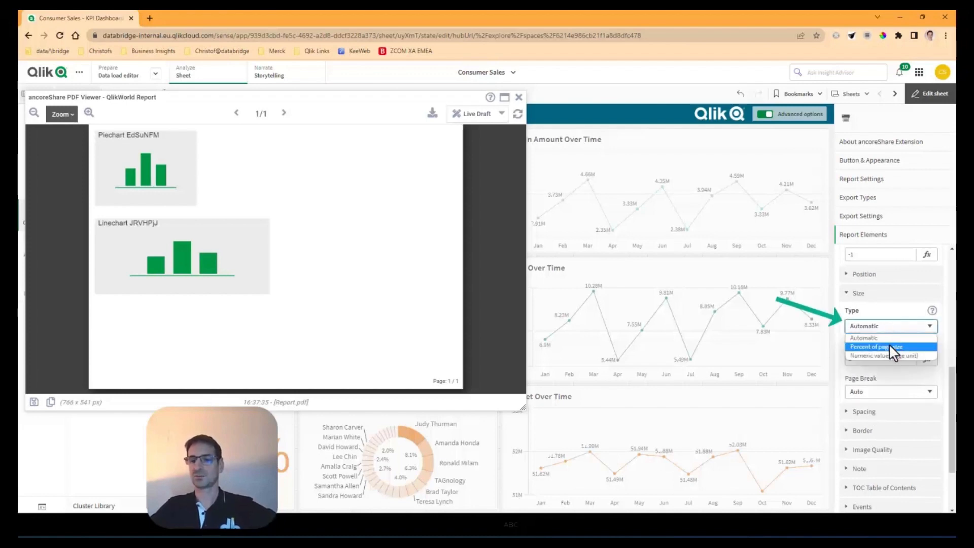
click(889, 343)
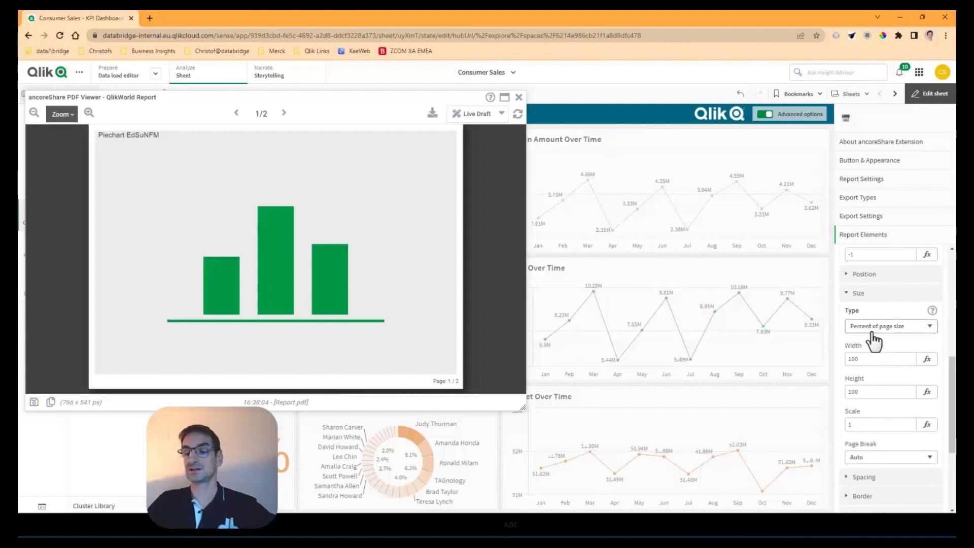
click(880, 358)
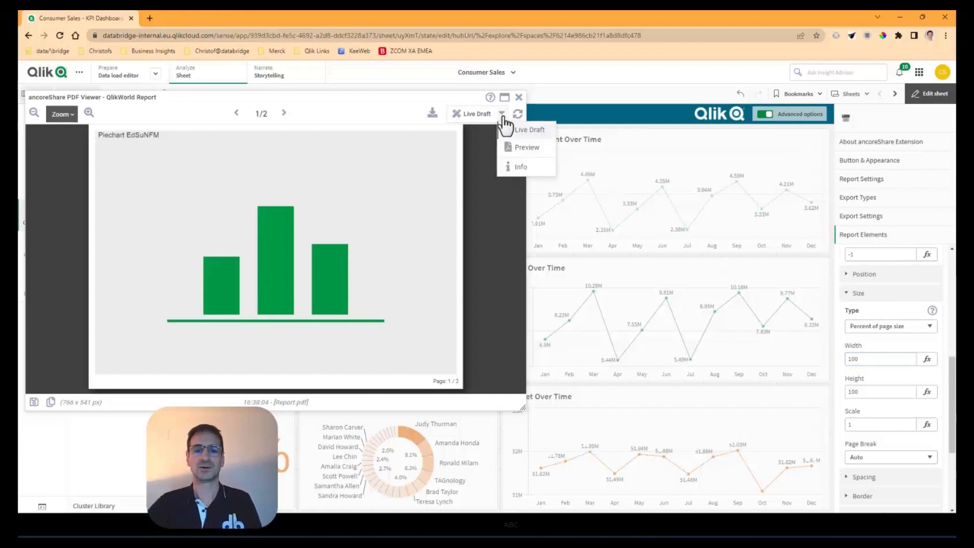
click(523, 152)
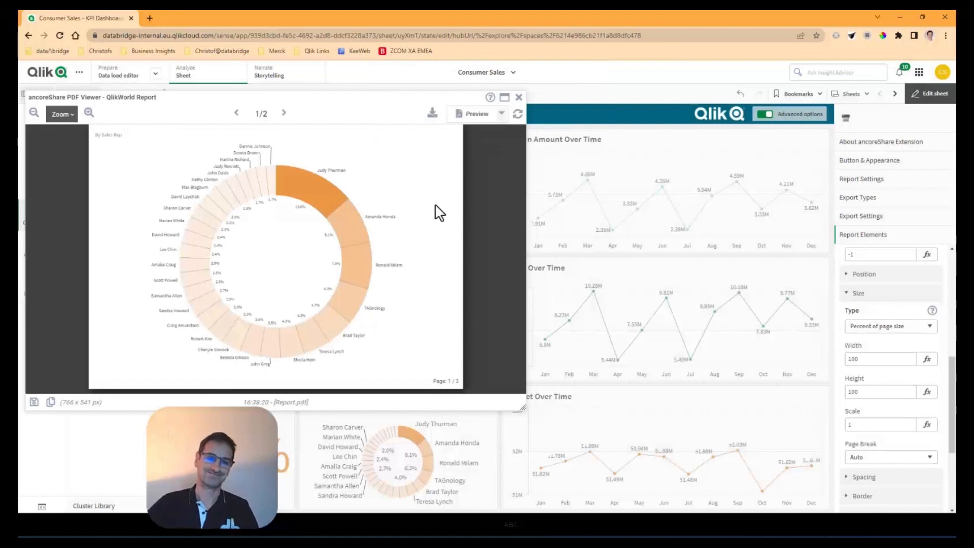
Set the pie chart element's width to 30 percent of the page, reduce its height, and return the viewer to Live Draft
click(859, 358)
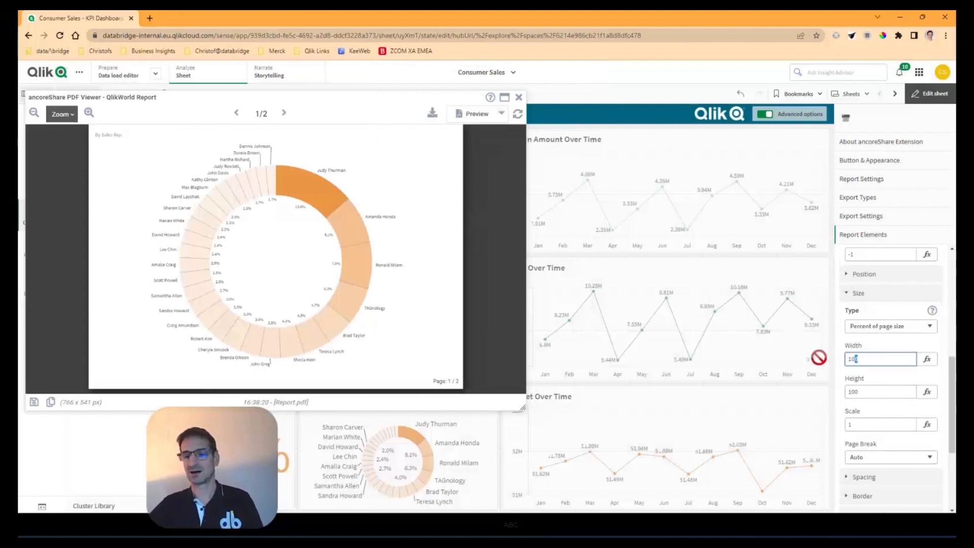
double_click(855, 359)
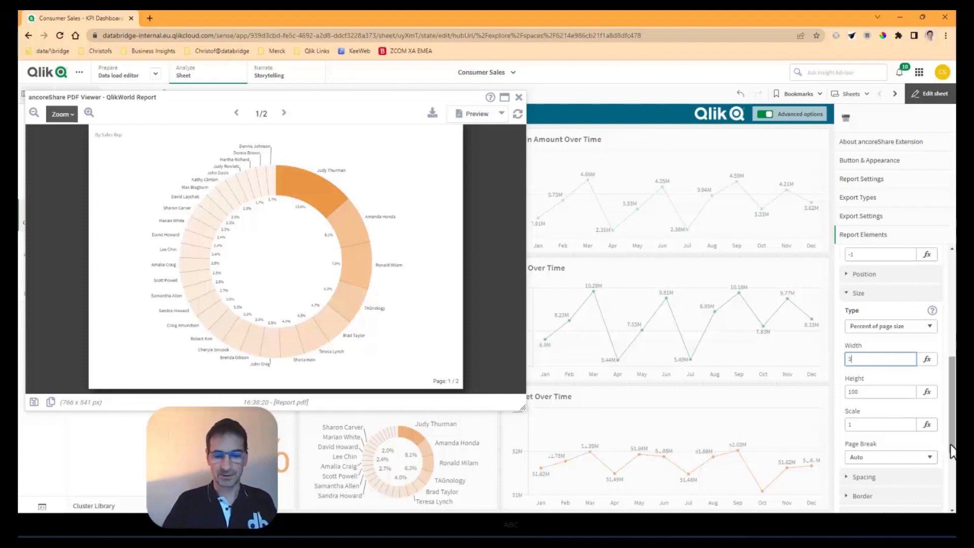
key(Tab)
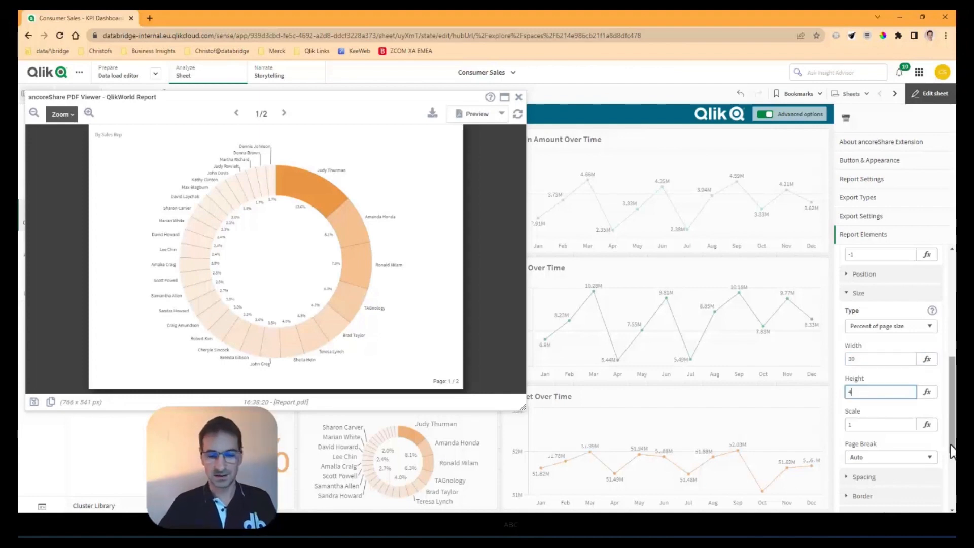
text(4)
click(862, 294)
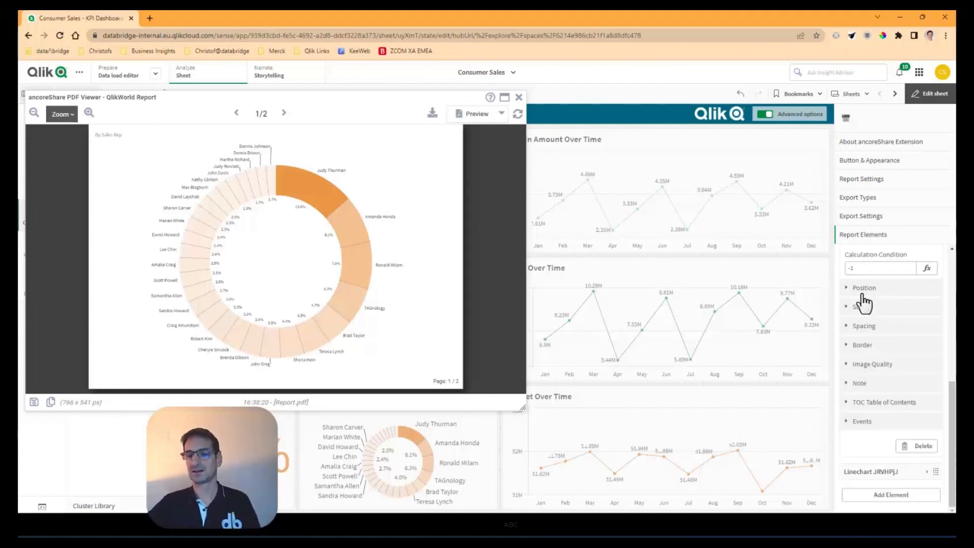
click(502, 114)
click(528, 130)
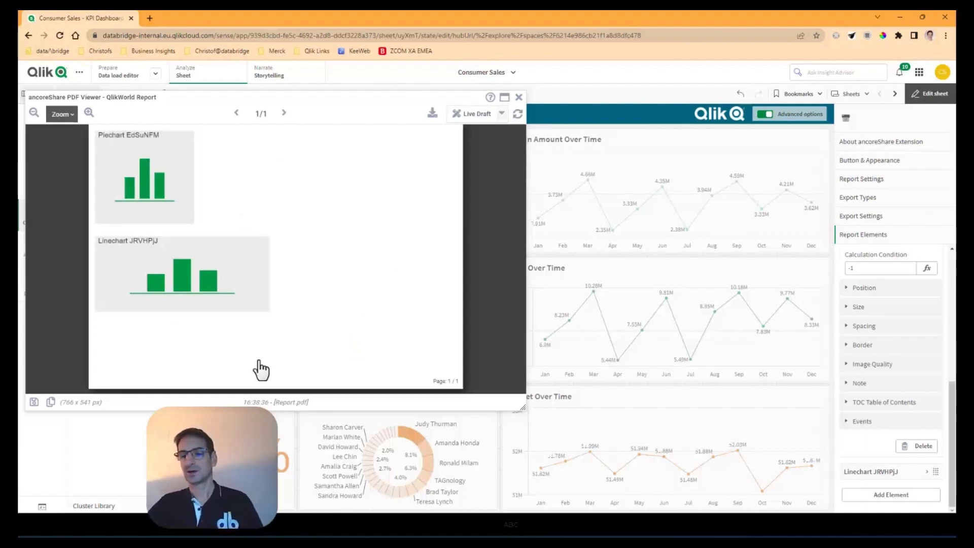
Anchor the line chart element at the Top Right of the preceding pie chart element
scroll(898, 315, up, 6)
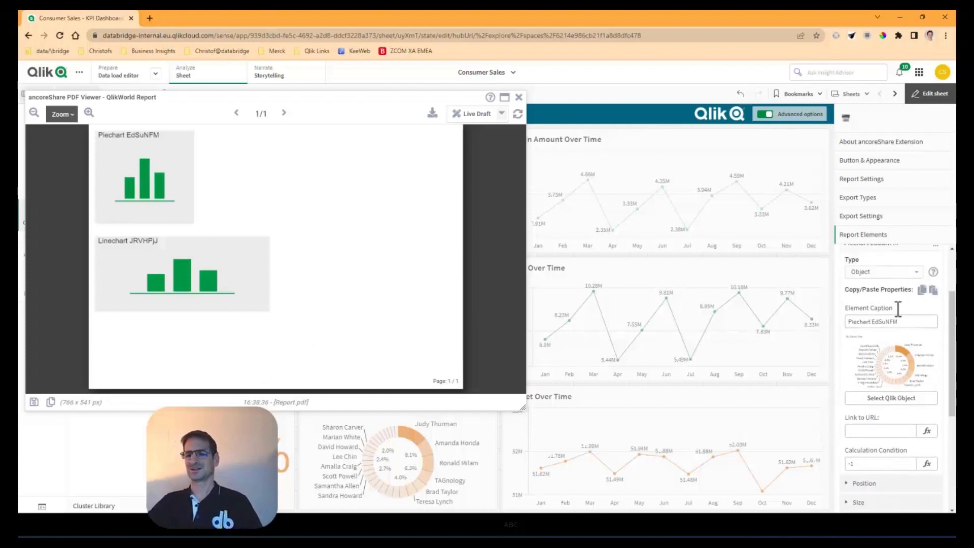
click(927, 327)
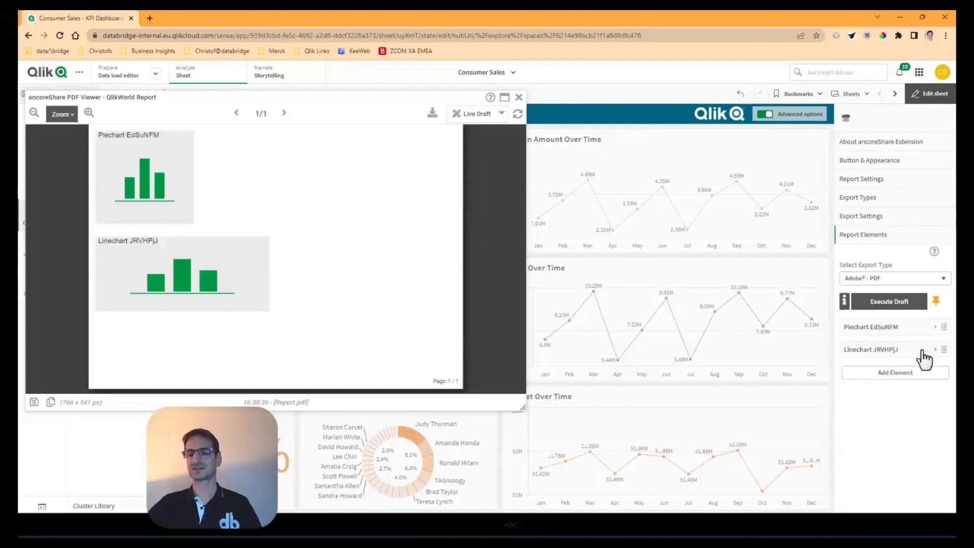
click(927, 349)
drag(952, 357, 954, 395)
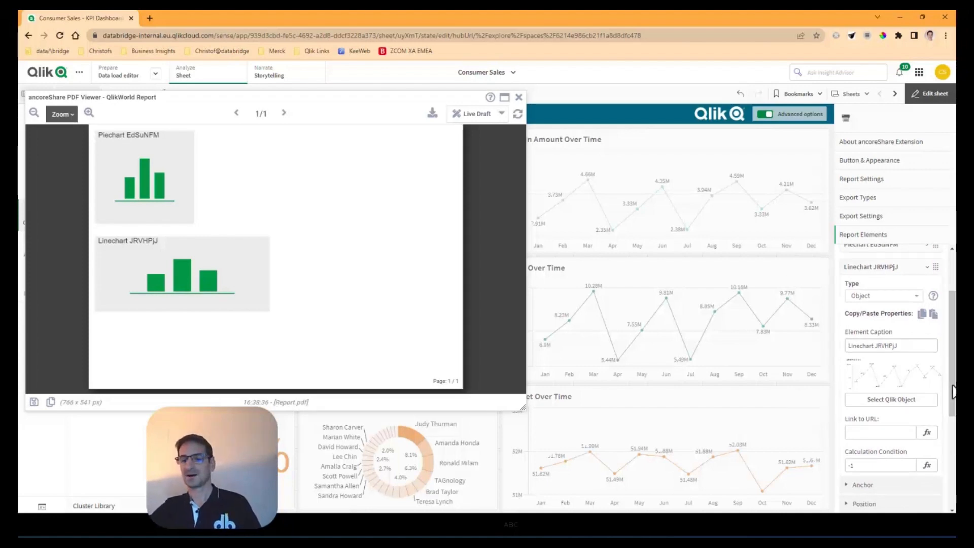
drag(952, 389, 953, 450)
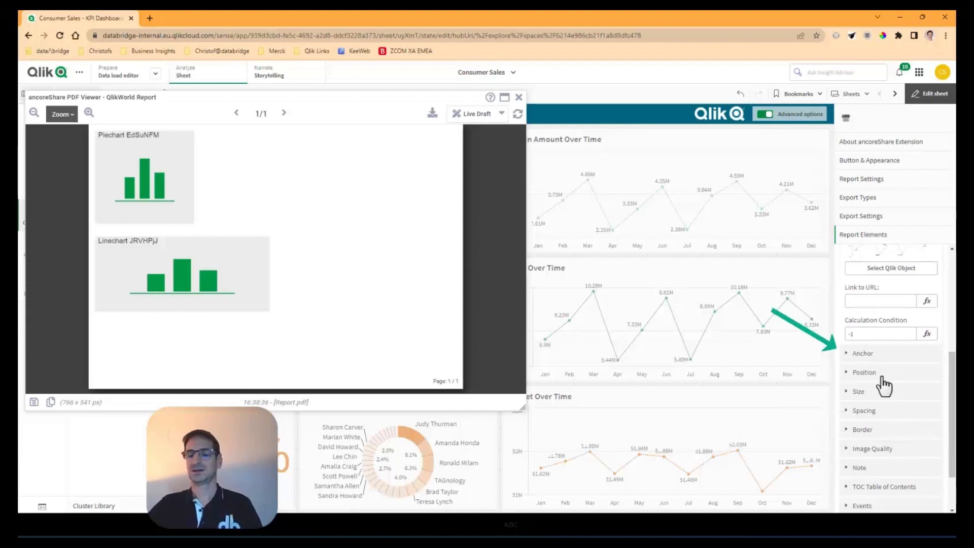
click(862, 354)
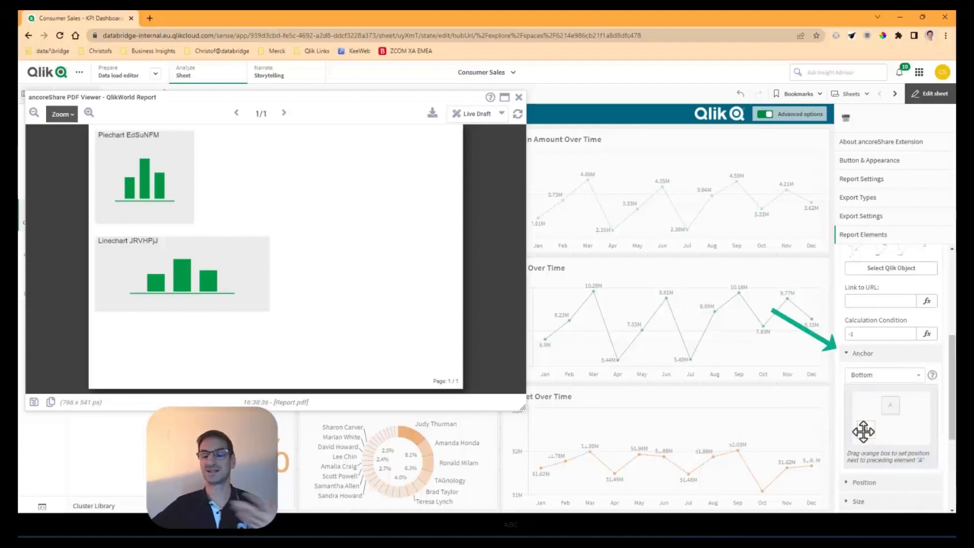
drag(863, 431, 916, 411)
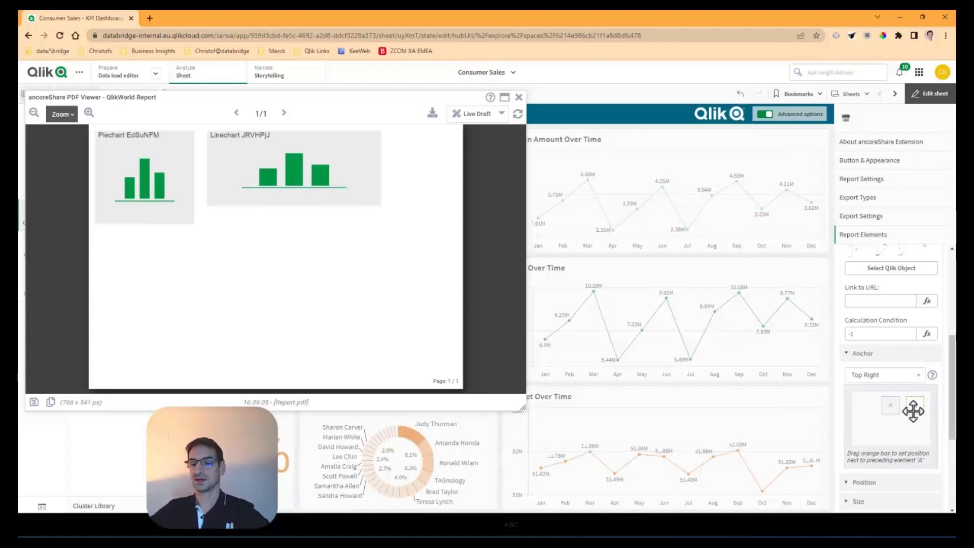
mouse_move(914, 408)
mouse_down()
mouse_move(891, 437)
mouse_move(915, 431)
mouse_move(917, 405)
mouse_up()
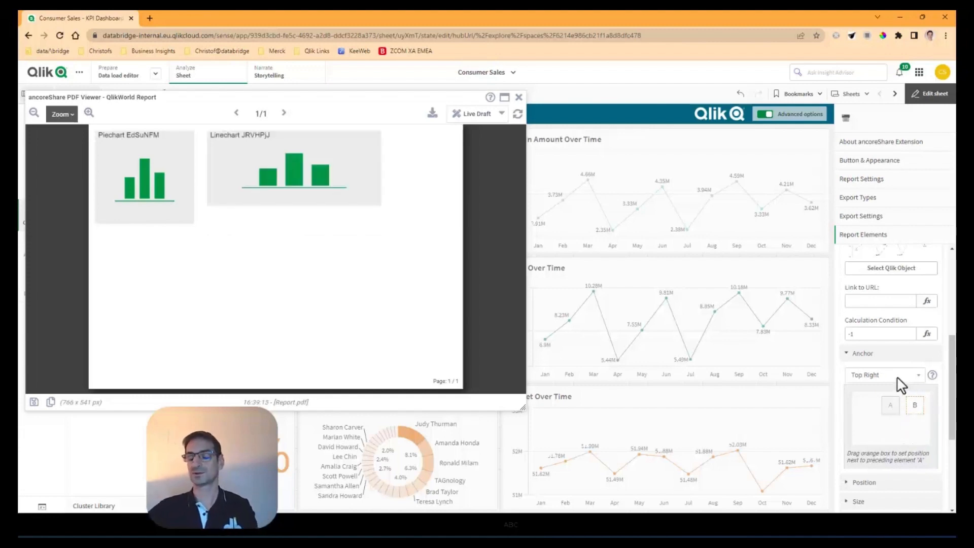
Try a quarter-turn clockwise rotation on the line chart element and restore its upright orientation
scroll(930, 393, down, 2)
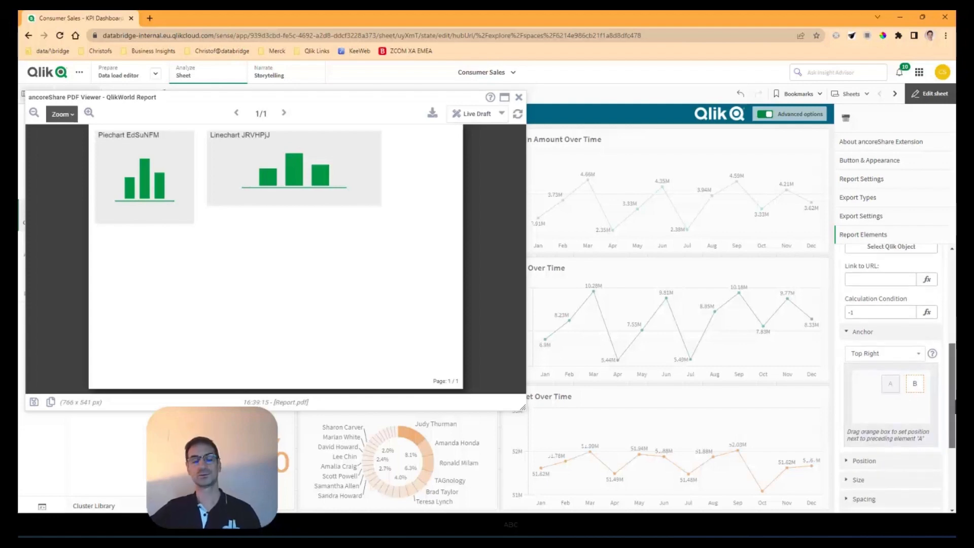
scroll(893, 376, down, 3)
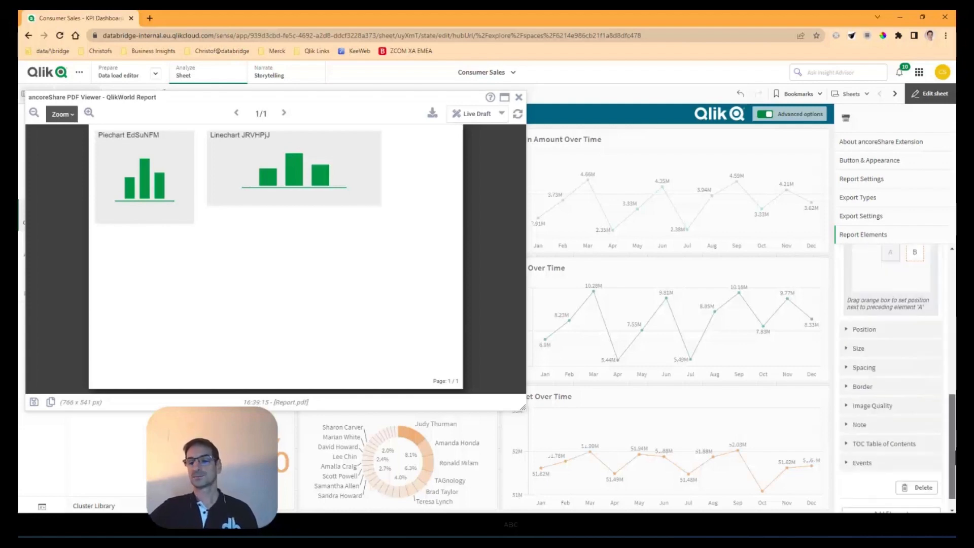
click(868, 329)
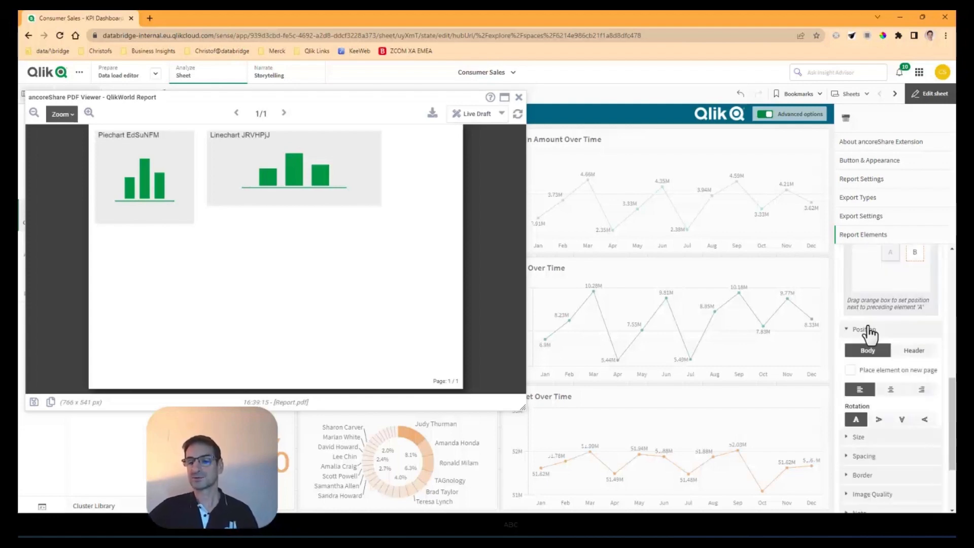
click(879, 419)
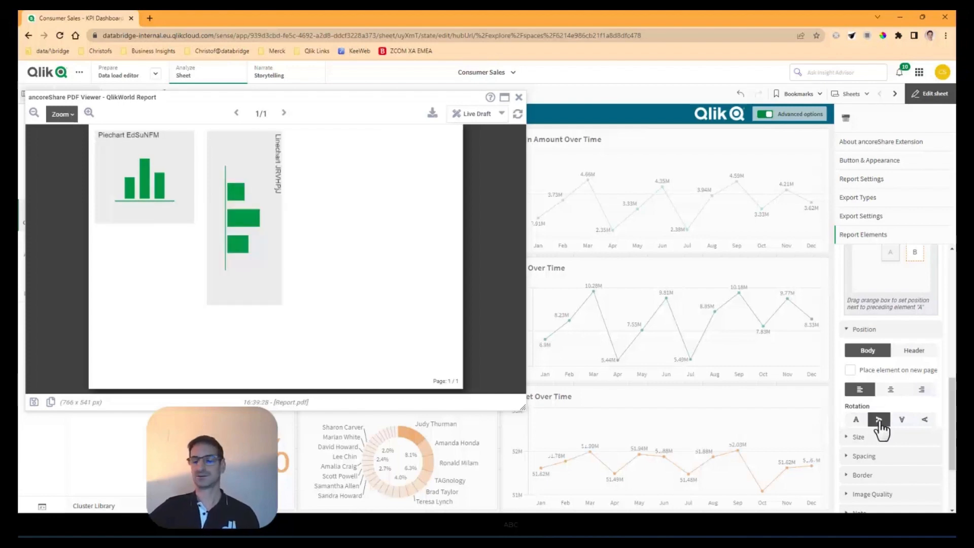
click(857, 421)
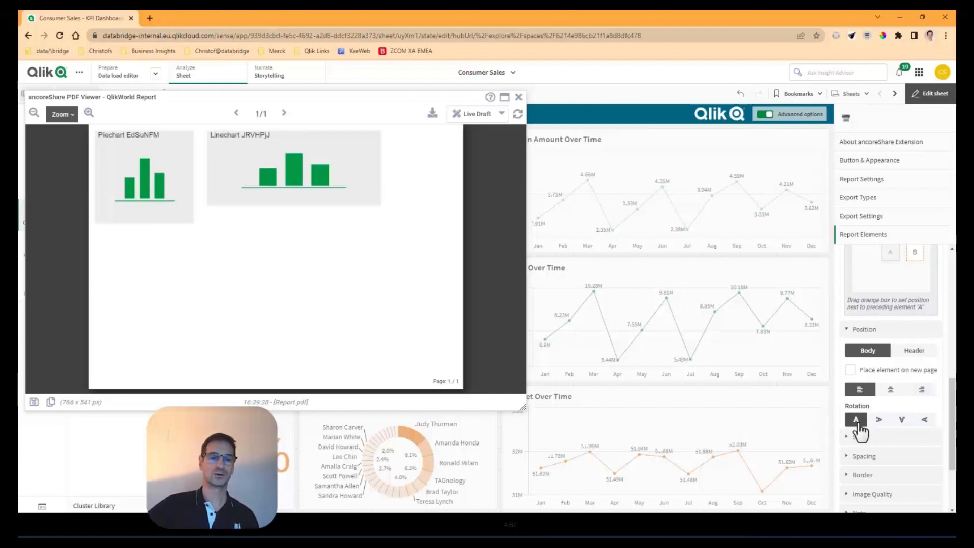
Set the line chart element's size type to Percent of page size, with a width of 50 and a height of 40
drag(953, 410, 952, 448)
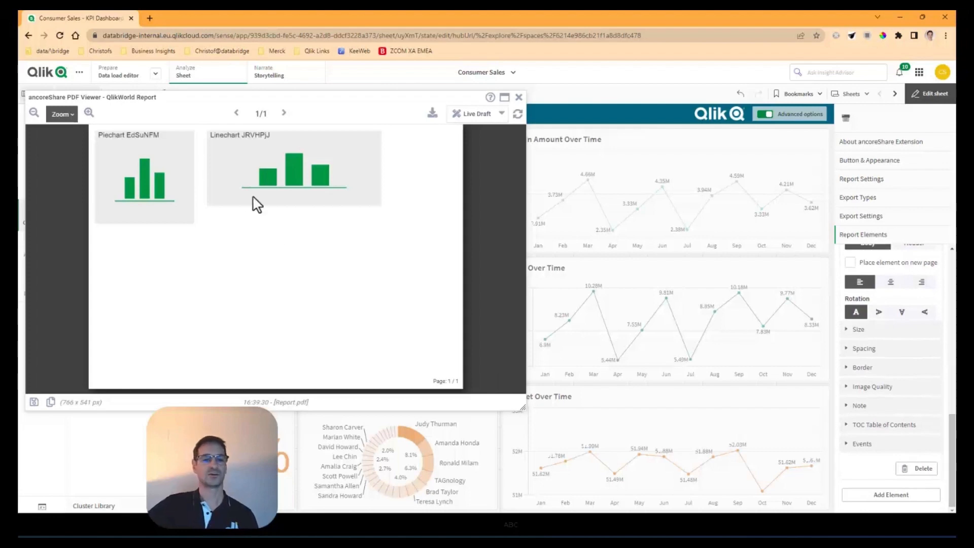
click(866, 335)
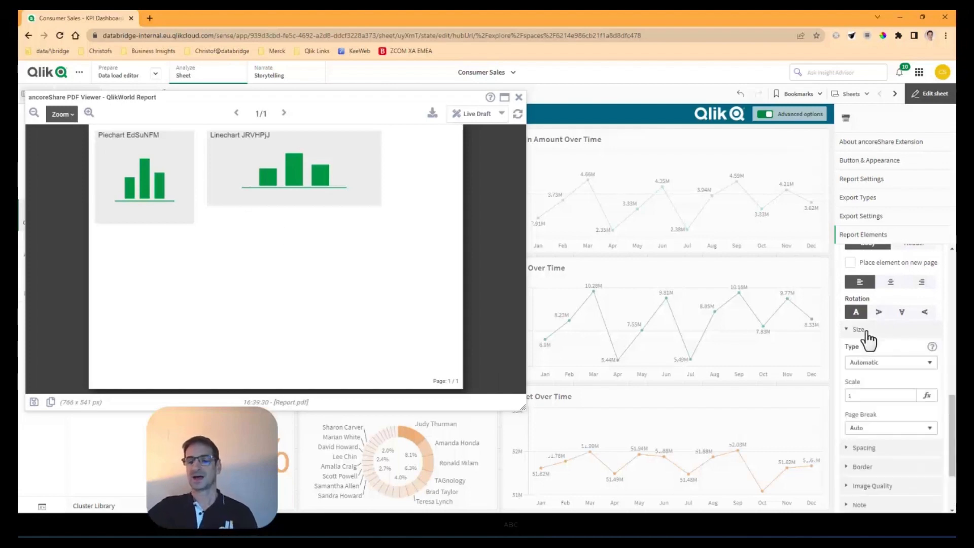
click(885, 364)
click(887, 383)
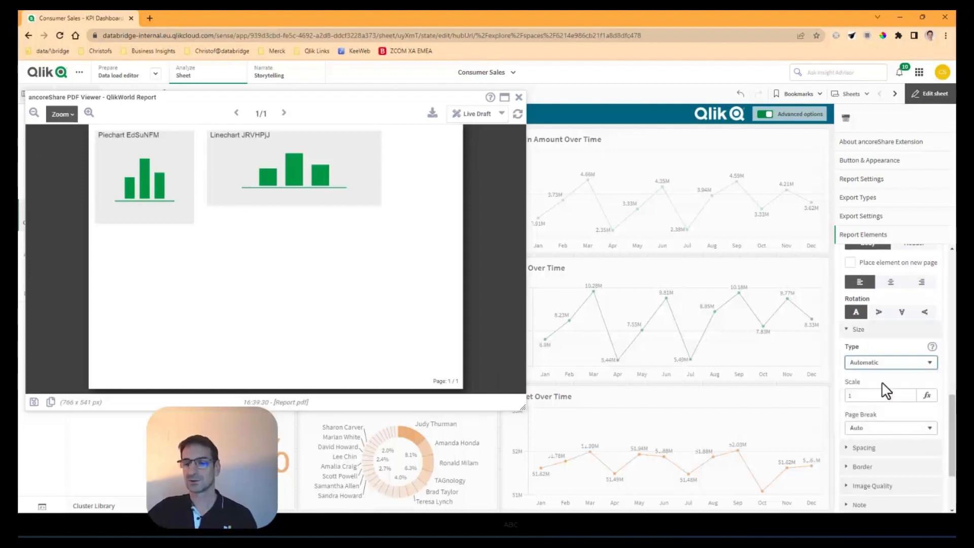
click(877, 395)
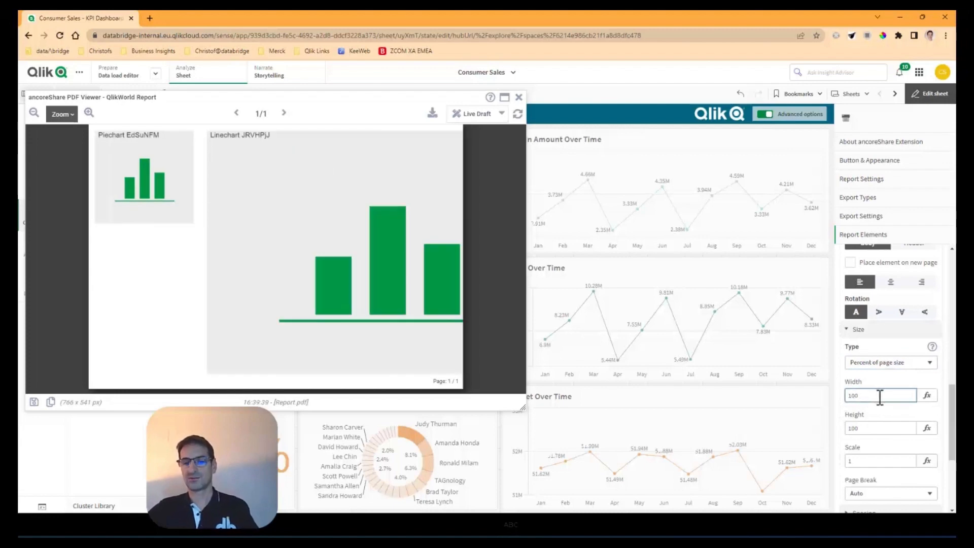
drag(880, 396, 843, 396)
text(50)
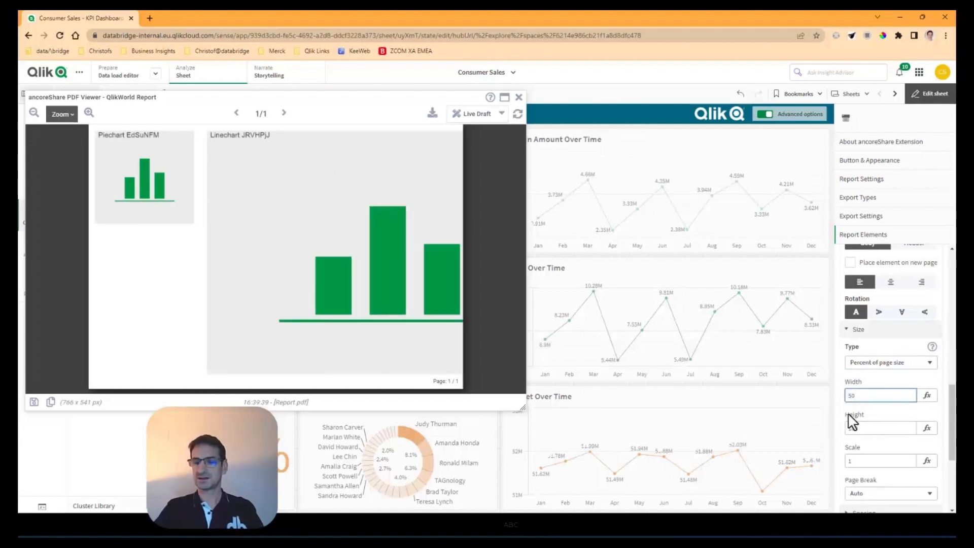
click(848, 415)
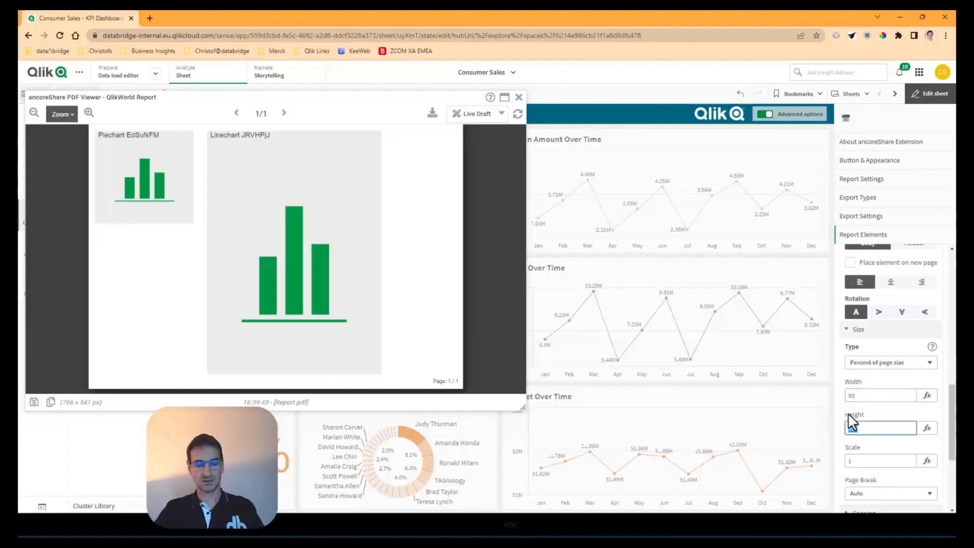
text(40)
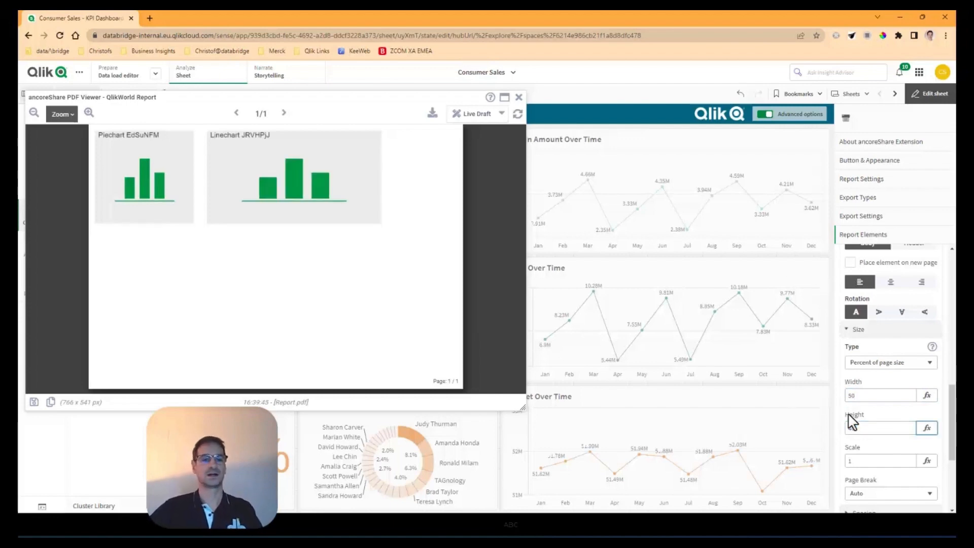
Reduce the line chart element's width to 40 percent of the page and collapse its size settings
drag(860, 396, 844, 396)
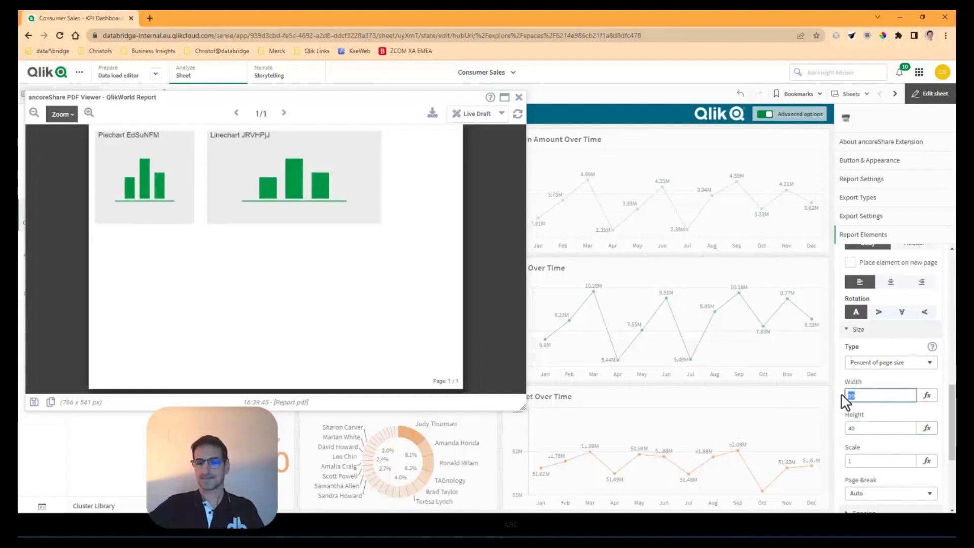
text(4)
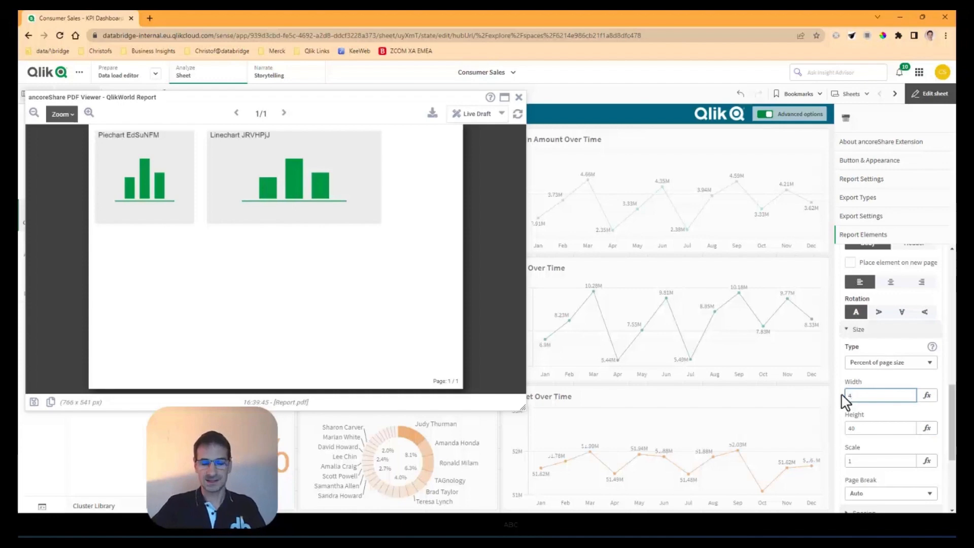
key(Tab)
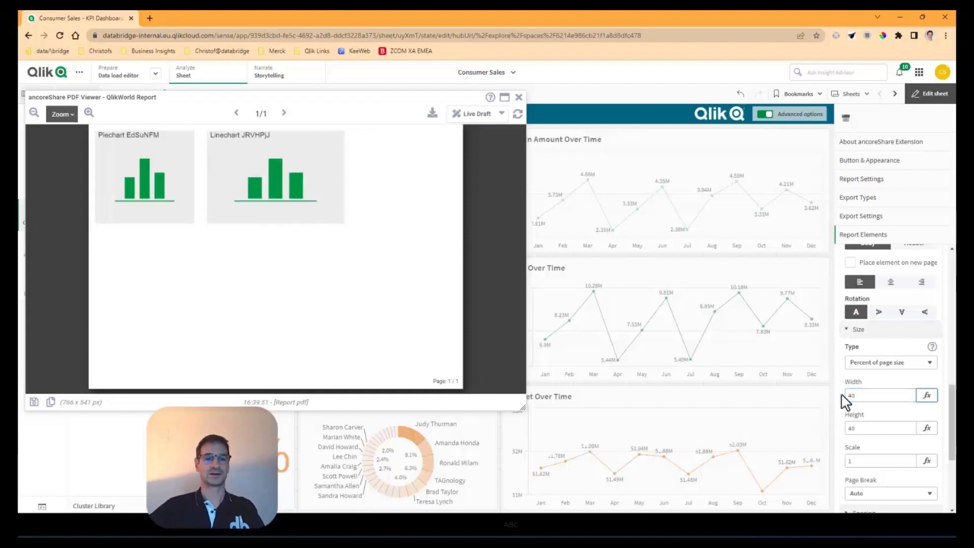
click(863, 330)
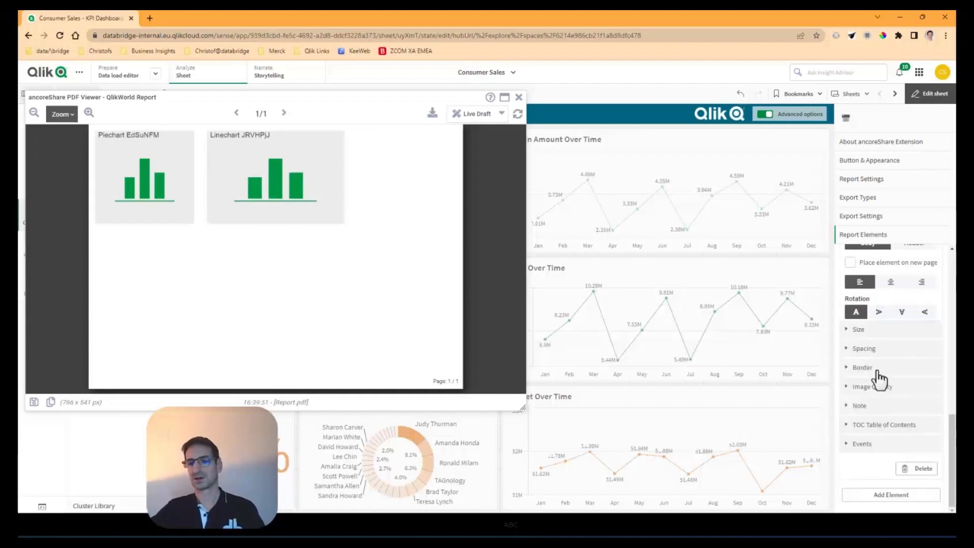
Add a new report element and select the Sales $ by State map from the Sales & Margin Performance sheet as its object
click(911, 503)
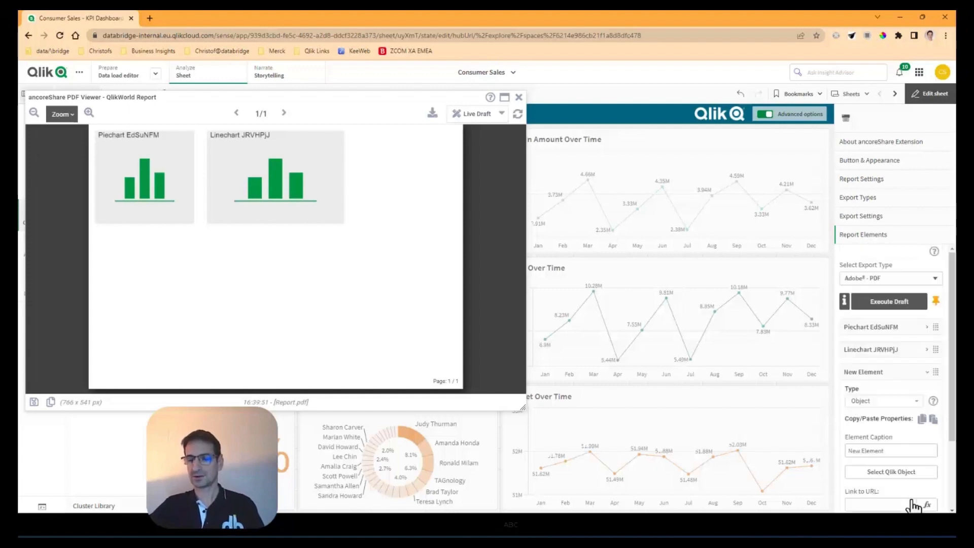
click(901, 476)
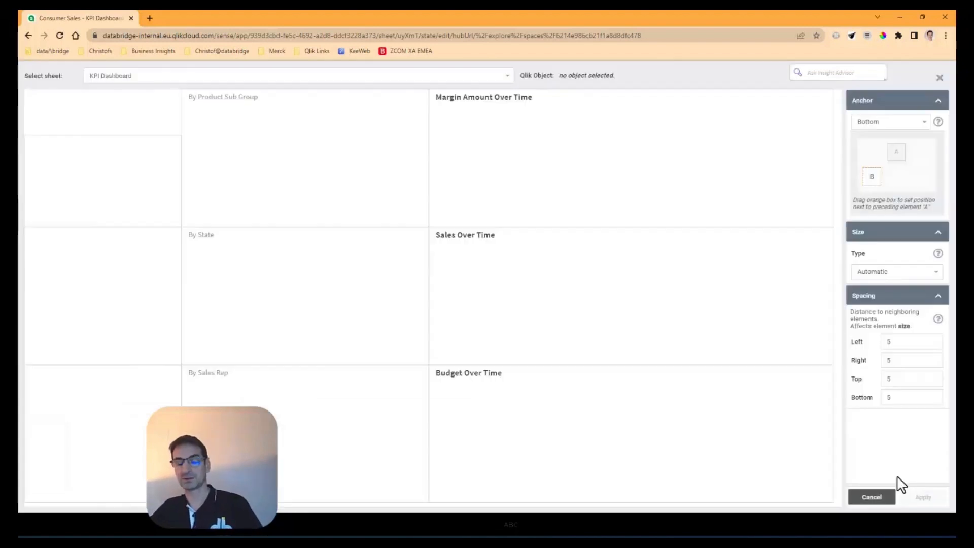
click(508, 81)
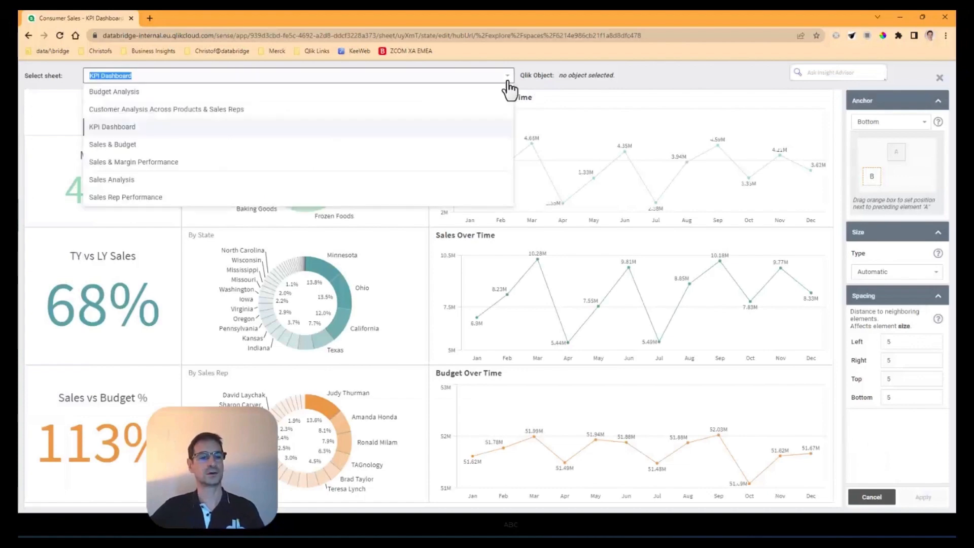
click(167, 163)
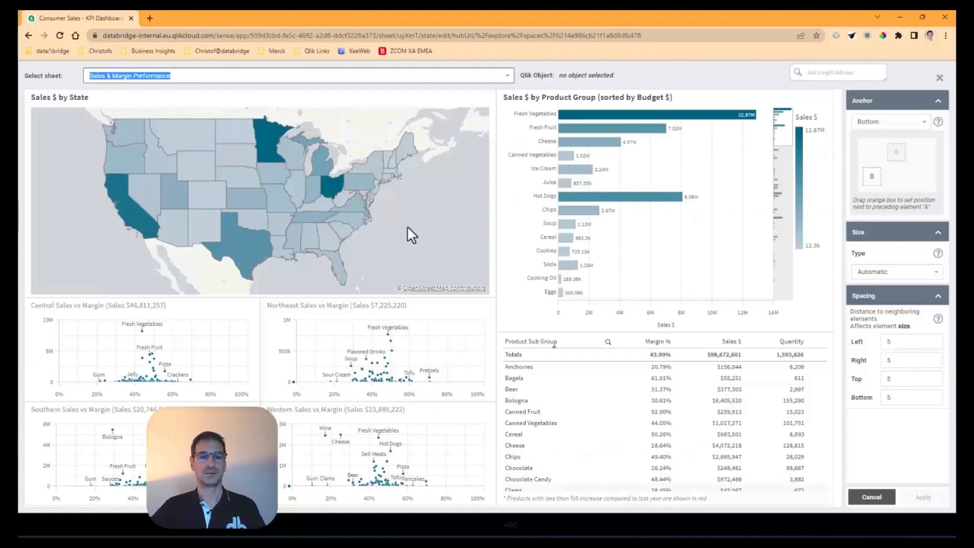
click(428, 231)
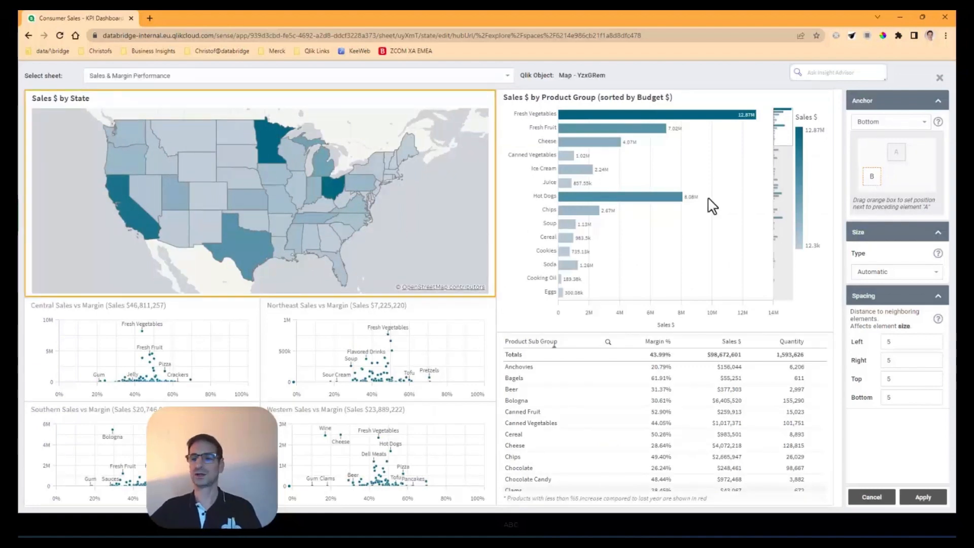
Anchor the map element at Top Right, size it to 25 percent of page width and 40 percent of page height, and apply
drag(872, 176, 920, 152)
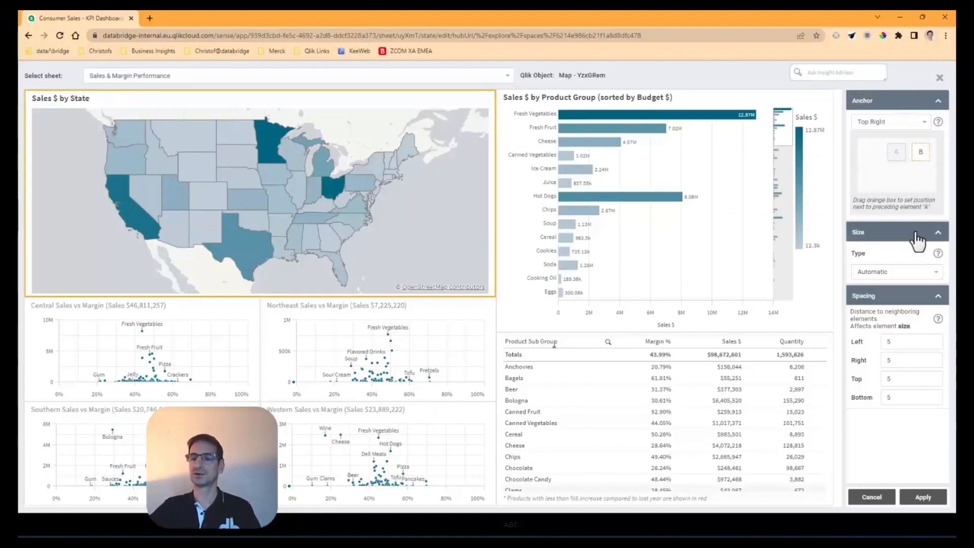
click(911, 273)
click(894, 305)
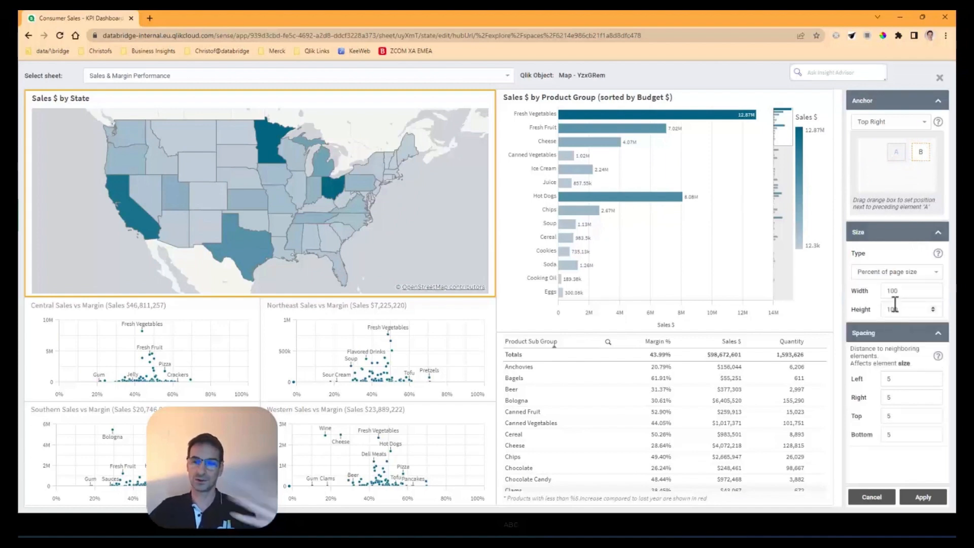
double_click(891, 308)
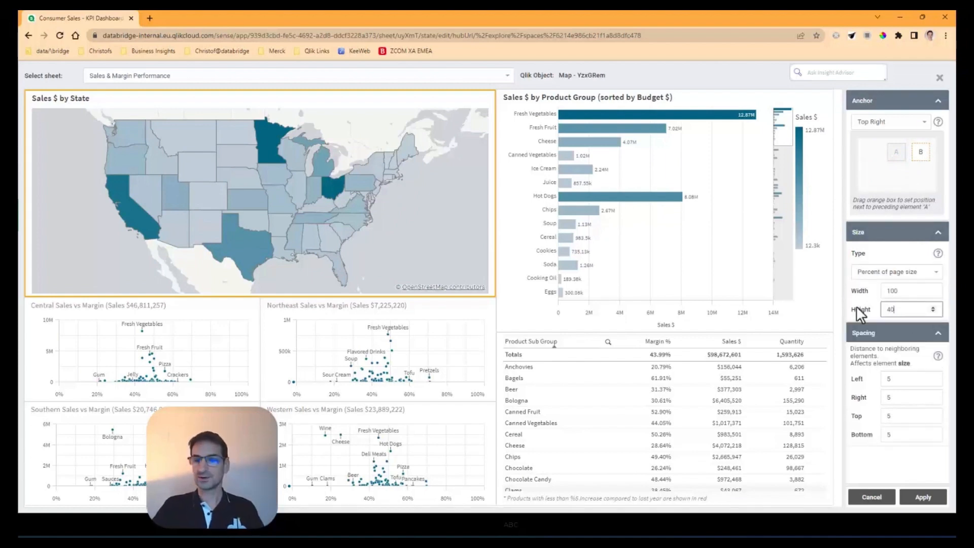
key(shift+Tab)
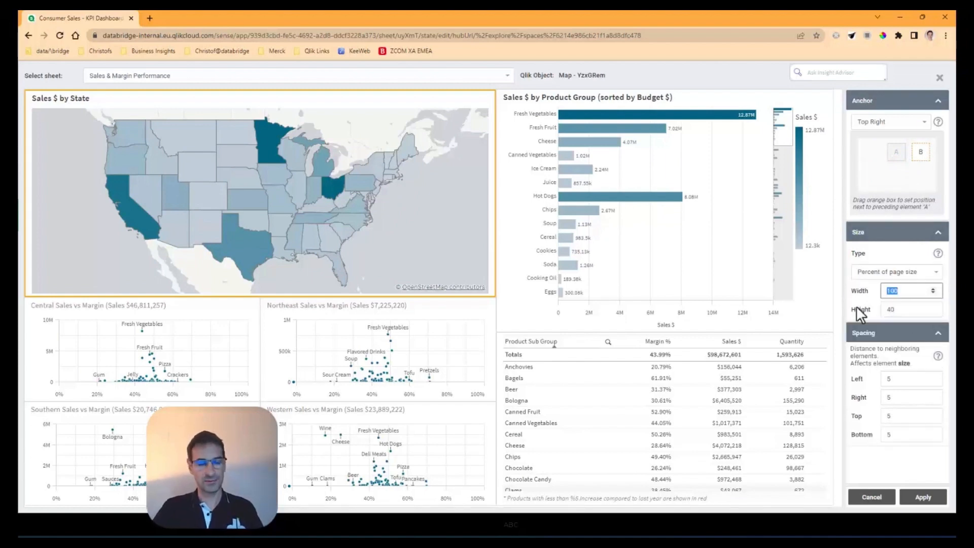
text(25)
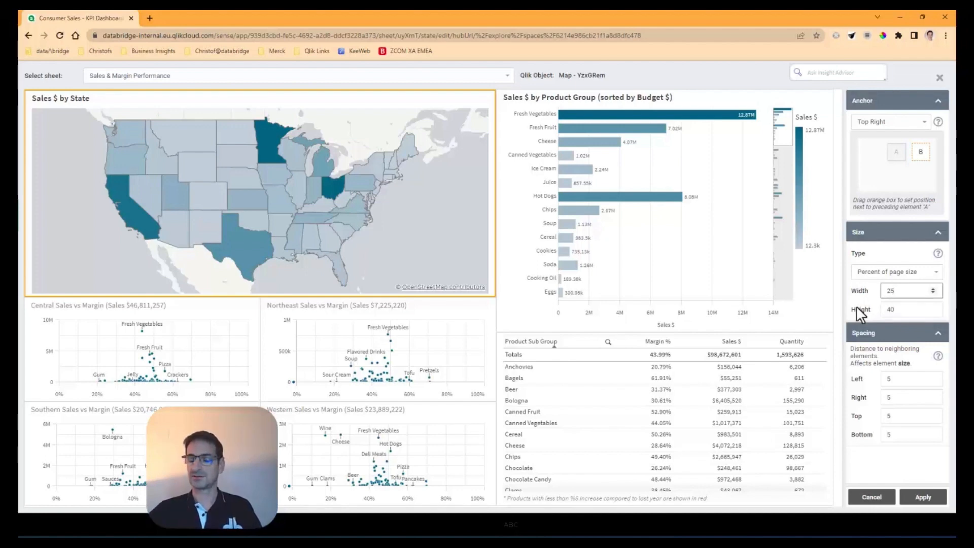
key(Tab)
click(918, 498)
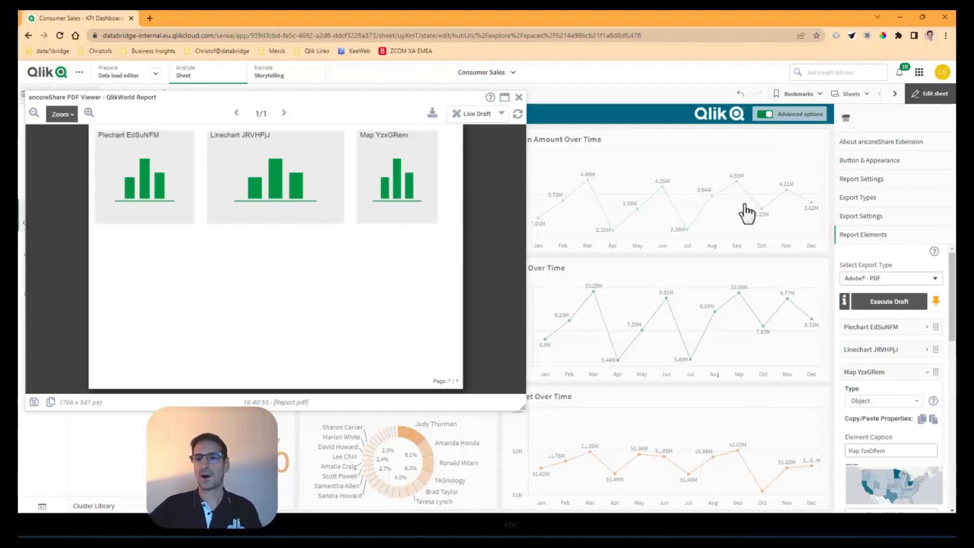
Leave sheet editing, move the PDF viewer clear of the report button, and generate the QlikWorld Report
click(931, 93)
drag(435, 98, 800, 172)
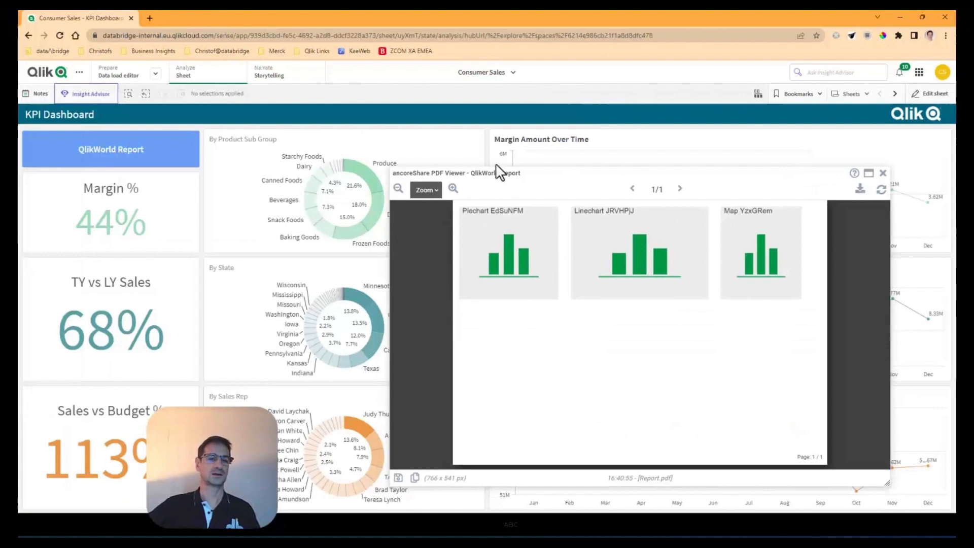
click(129, 160)
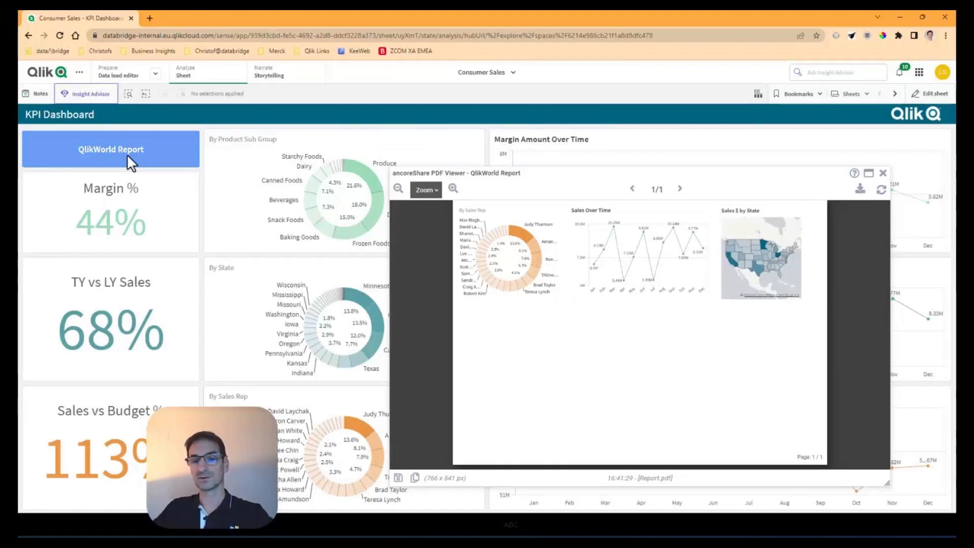
Download the generated report as a PDF and open the downloaded file
click(859, 191)
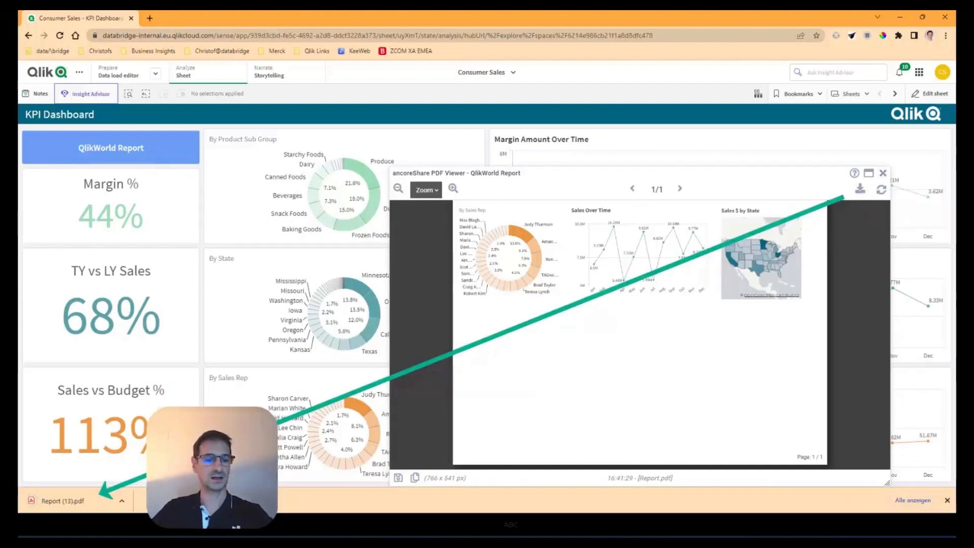
click(78, 502)
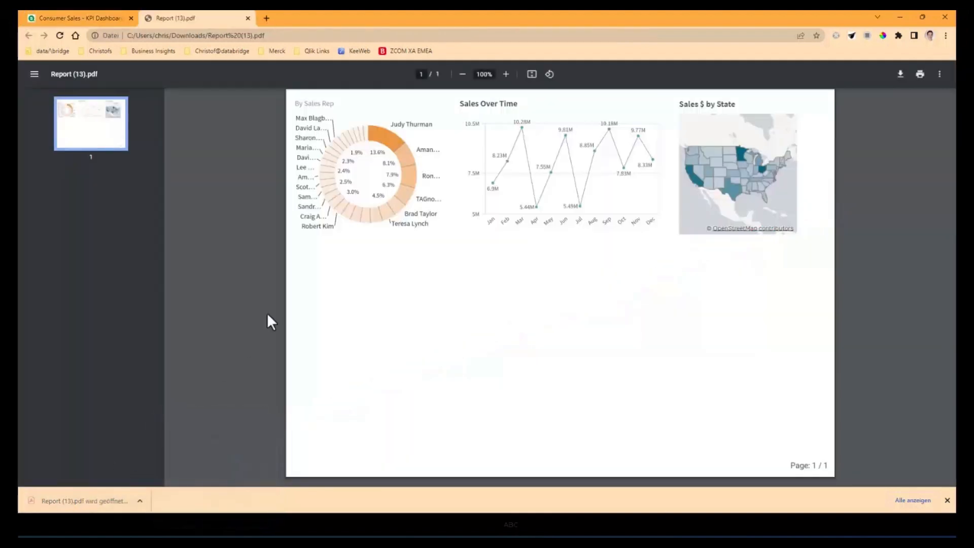
Examine the charts' rendering quality in the downloaded PDF at up to 400 percent zoom, and close the file
click(505, 74)
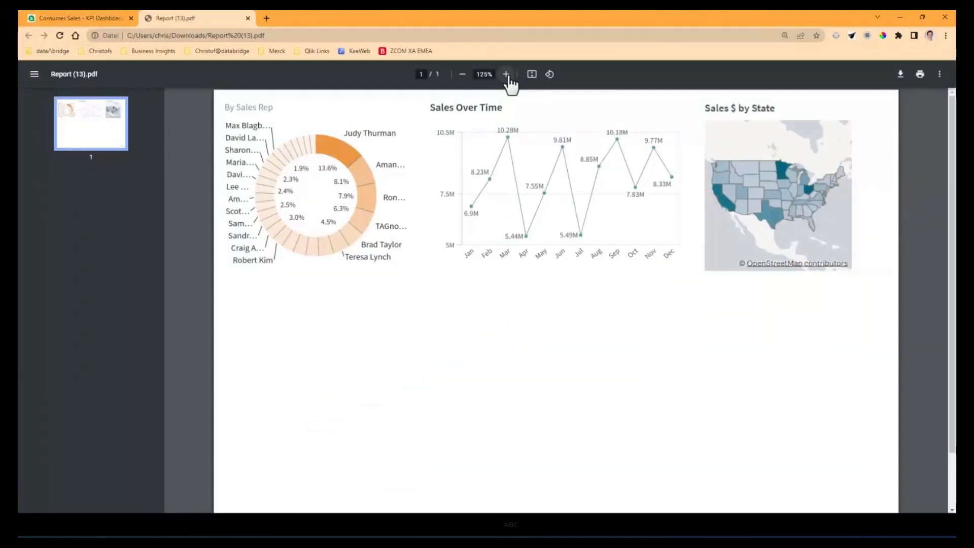
click(506, 74)
click(506, 74)
click(506, 74)
click(506, 74)
click(506, 74)
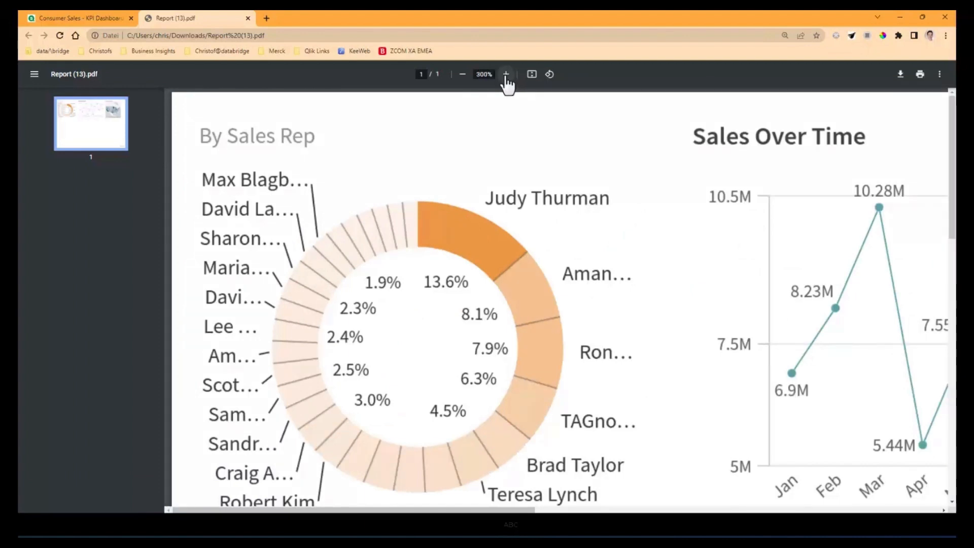
click(506, 74)
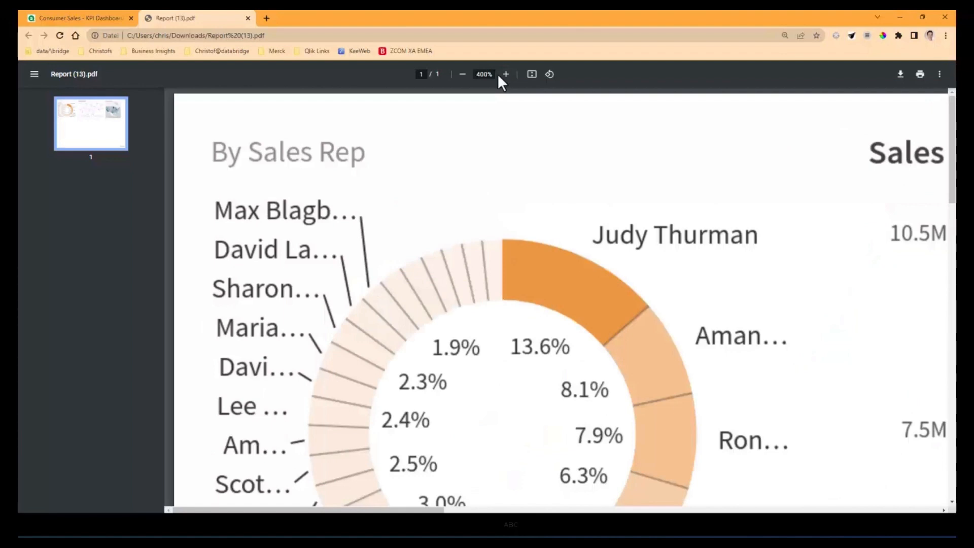
click(463, 74)
click(463, 74)
click(462, 74)
click(463, 74)
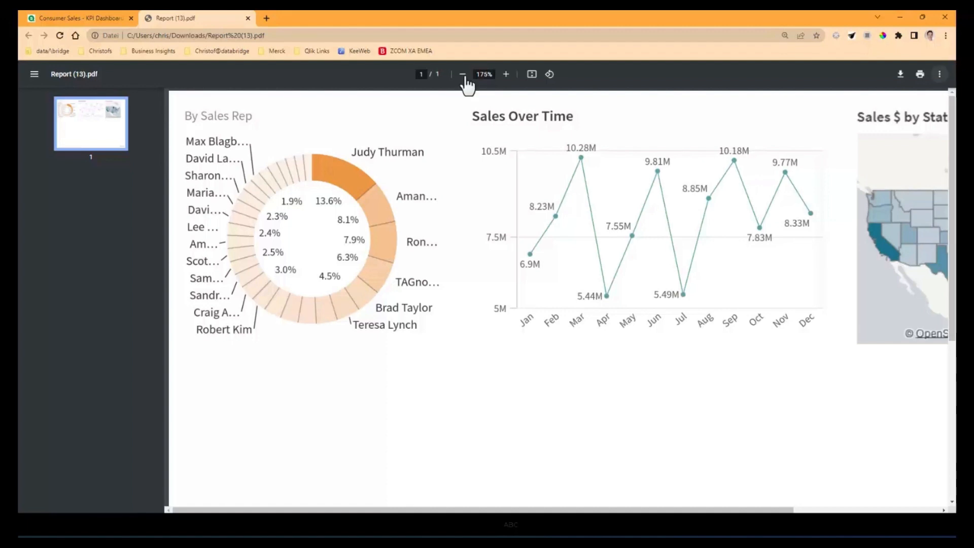
click(248, 19)
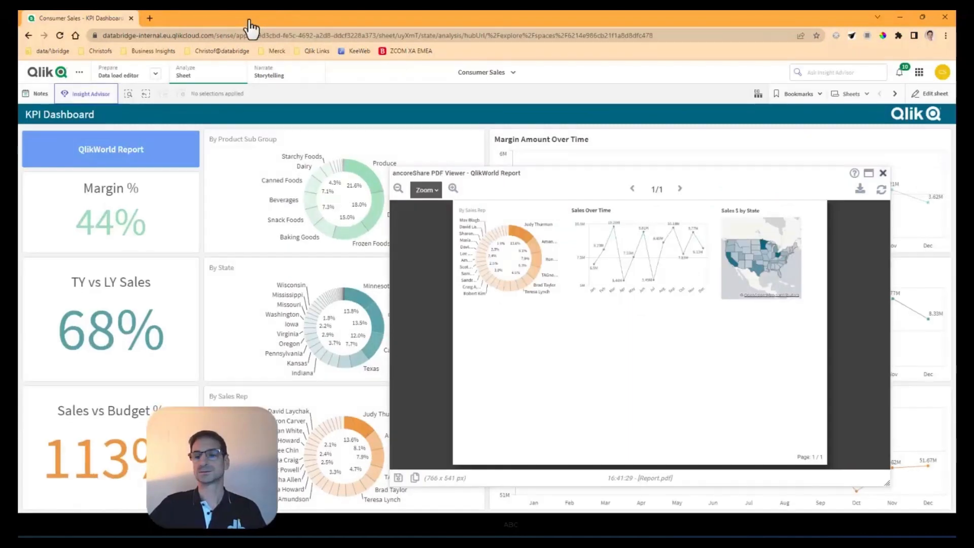
Return the sheet to edit mode, select the By Sales Rep pie chart, and reduce the browser zoom to 80 percent
click(914, 94)
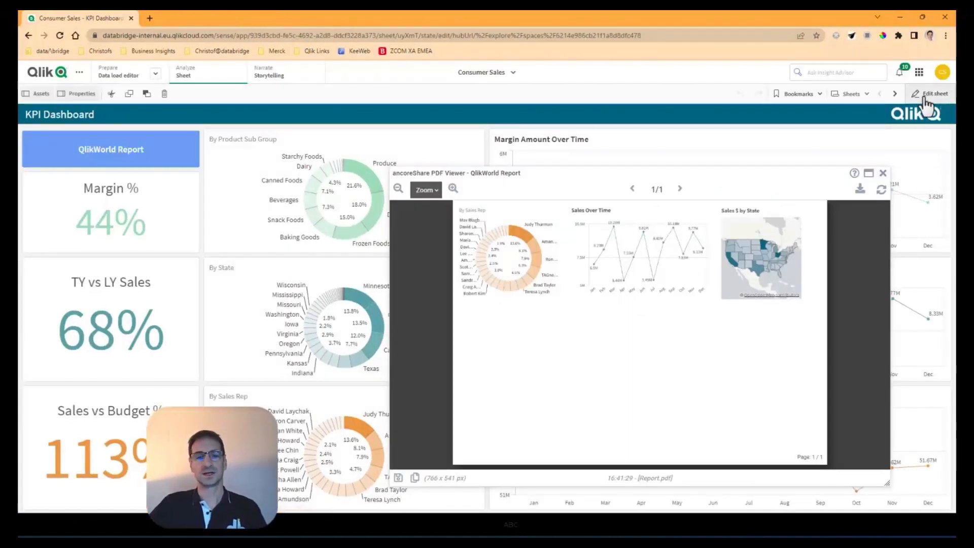
drag(550, 183, 599, 191)
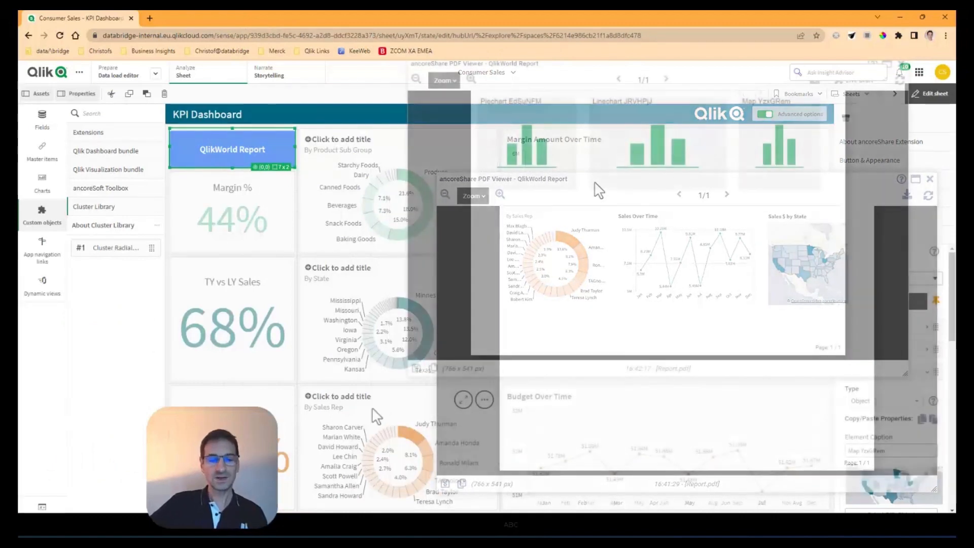
click(378, 405)
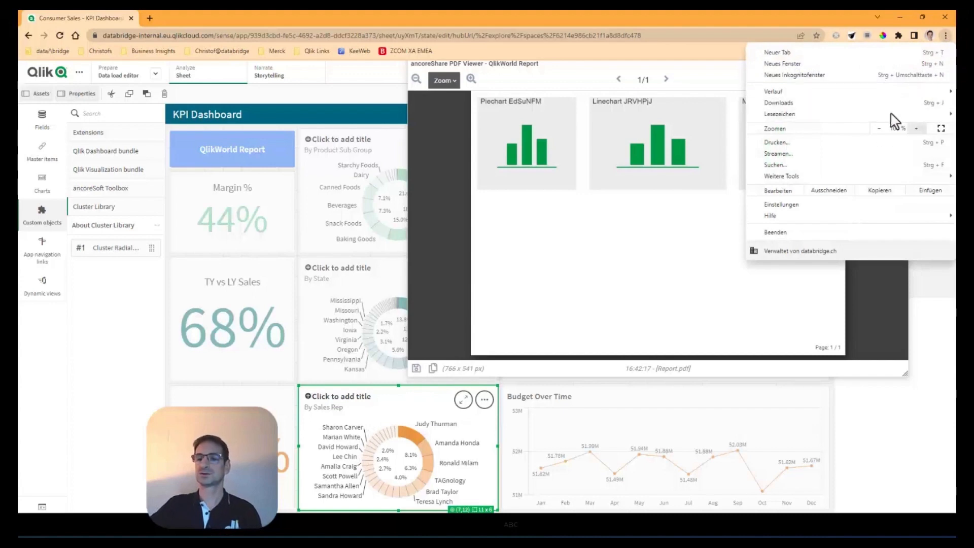
click(880, 129)
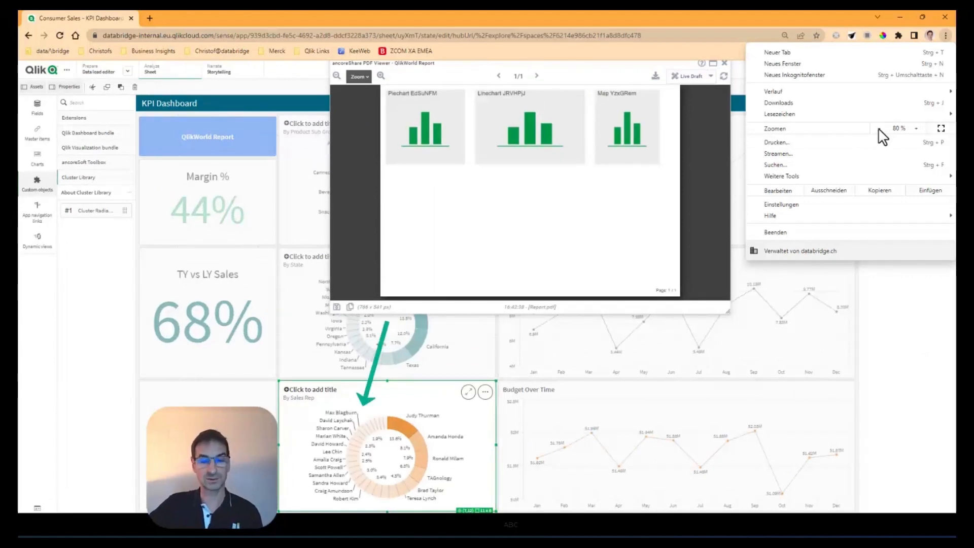
Restore the browser zoom to 100 percent and move the PDF viewer clear of the QlikWorld Report button
click(916, 130)
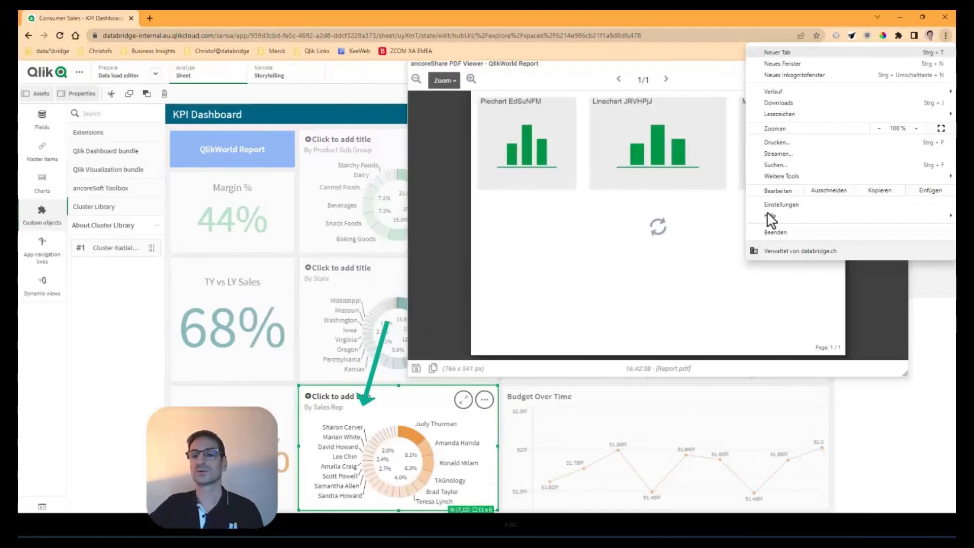
click(657, 283)
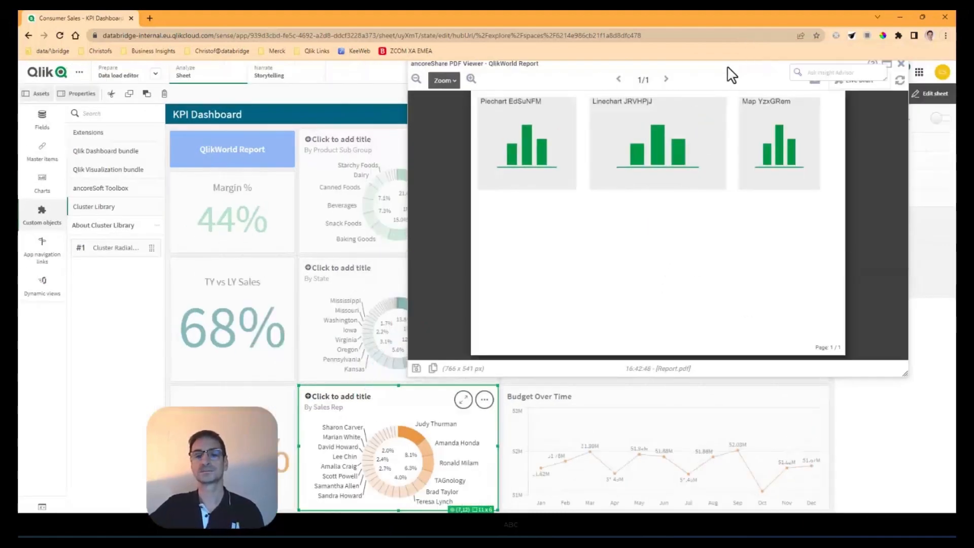
drag(730, 72, 428, 231)
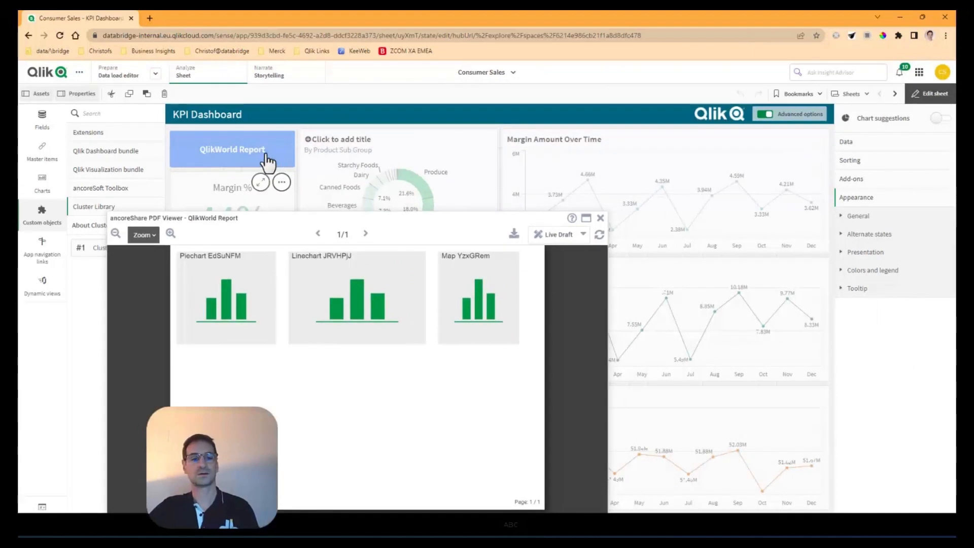
In the QlikWorld Report button's report elements, set the scale of the Piechart EdSuNFM element to 0.75
click(269, 160)
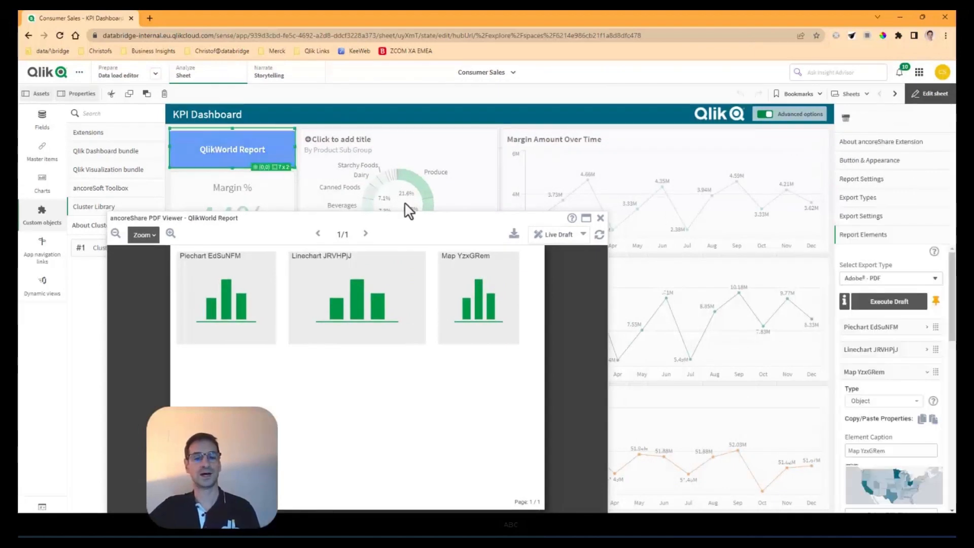
click(892, 375)
click(880, 327)
scroll(908, 373, down, 10)
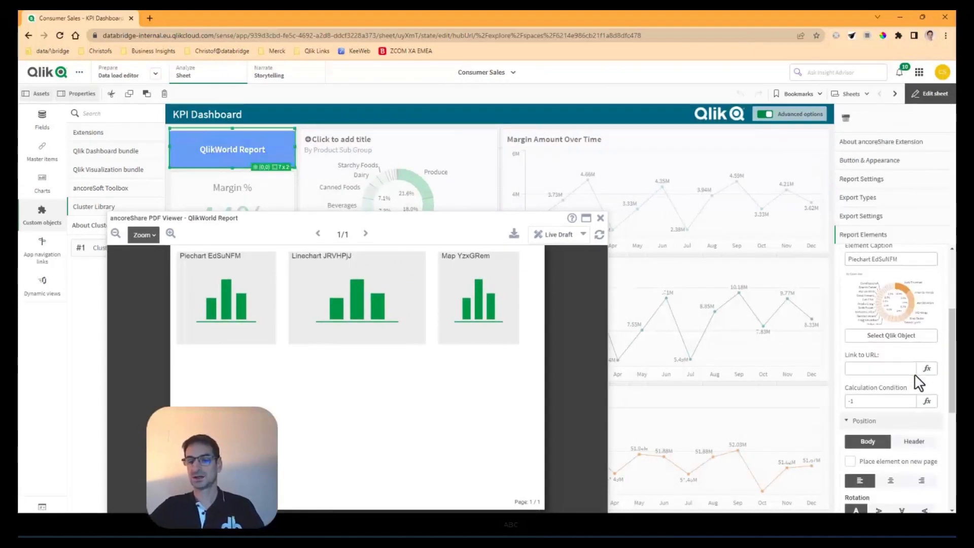
click(859, 284)
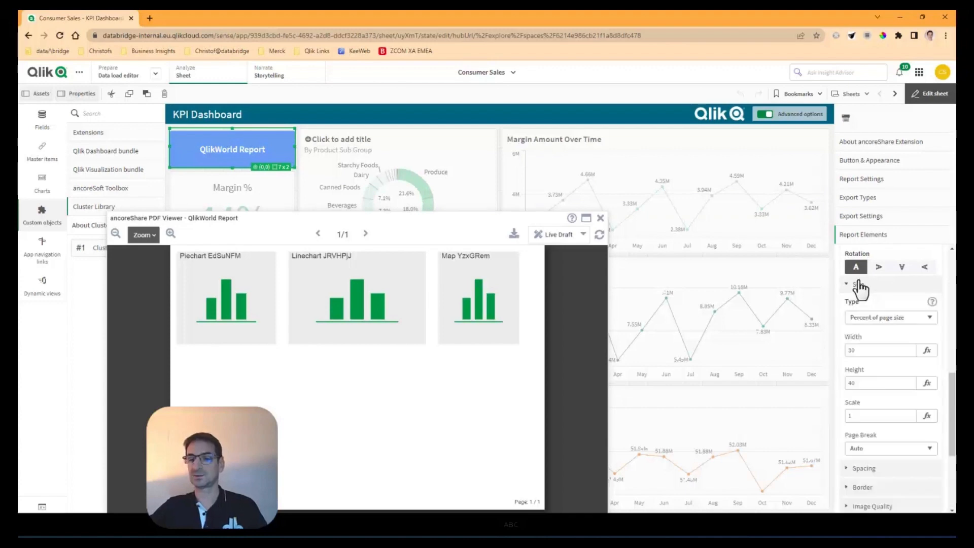
click(867, 417)
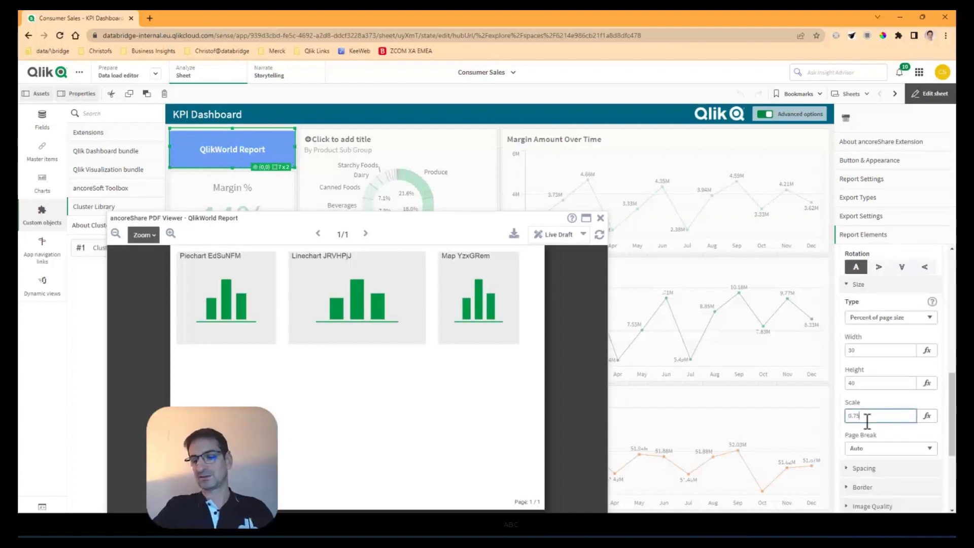
text(0.75)
key(Tab)
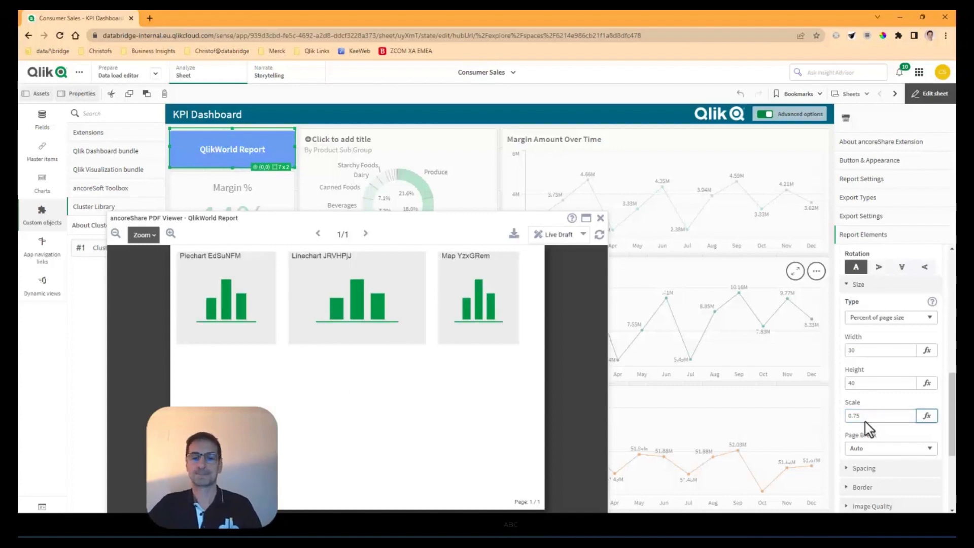
click(874, 285)
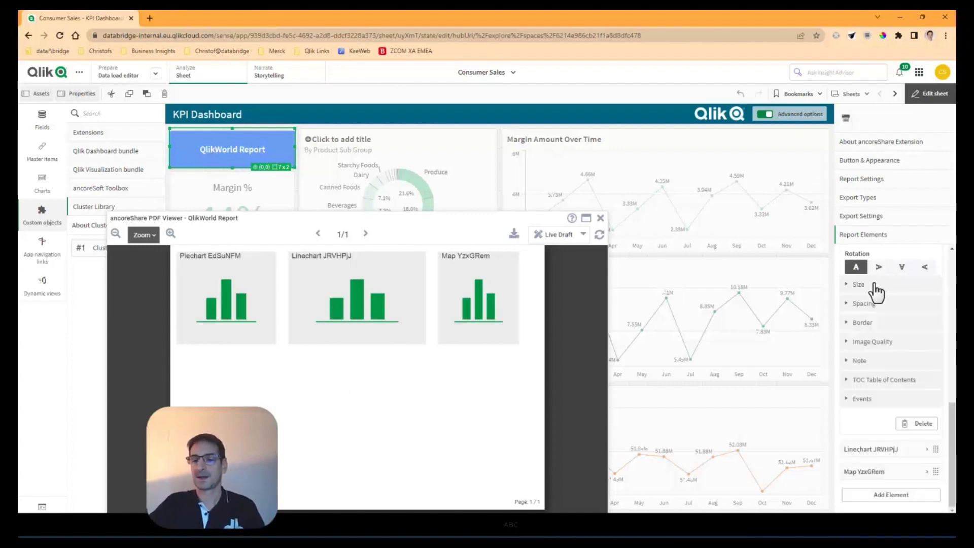
Add a report element of type Text after the map element and enter "Qlik World Report" as its text
scroll(877, 294, up, 3)
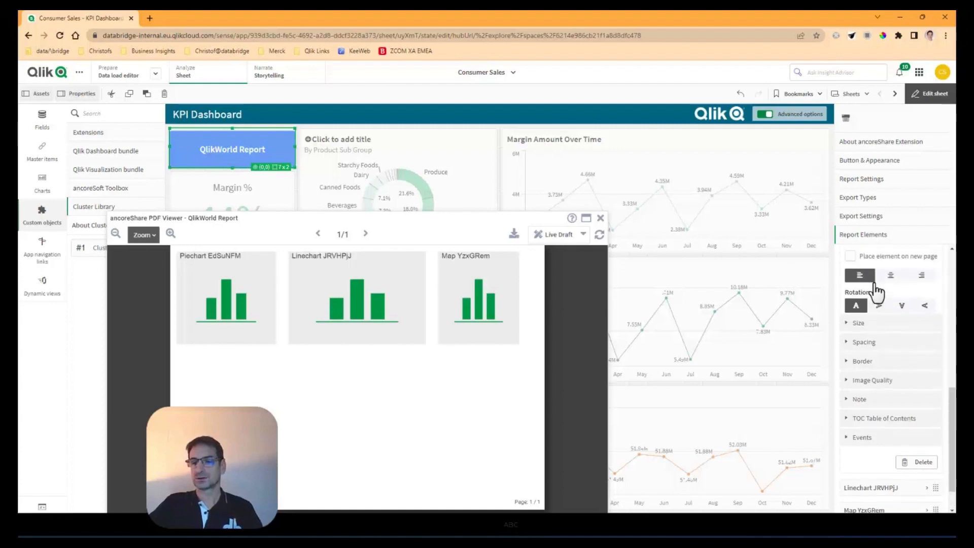
scroll(889, 330, up, 5)
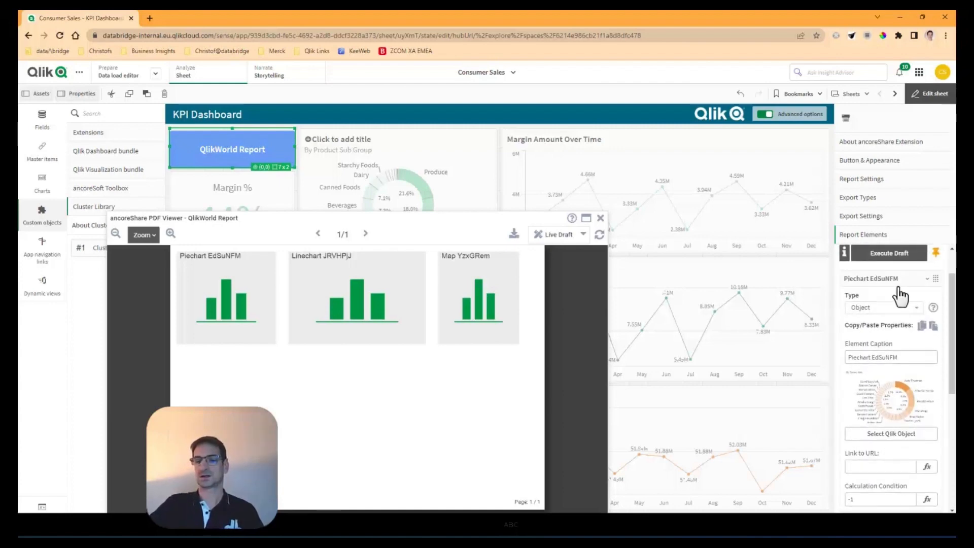
click(895, 282)
click(892, 396)
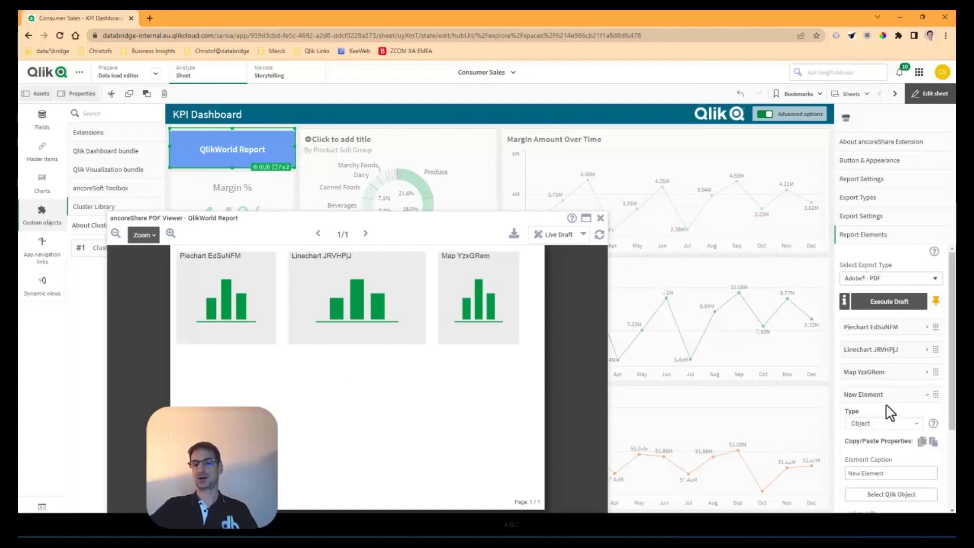
click(916, 423)
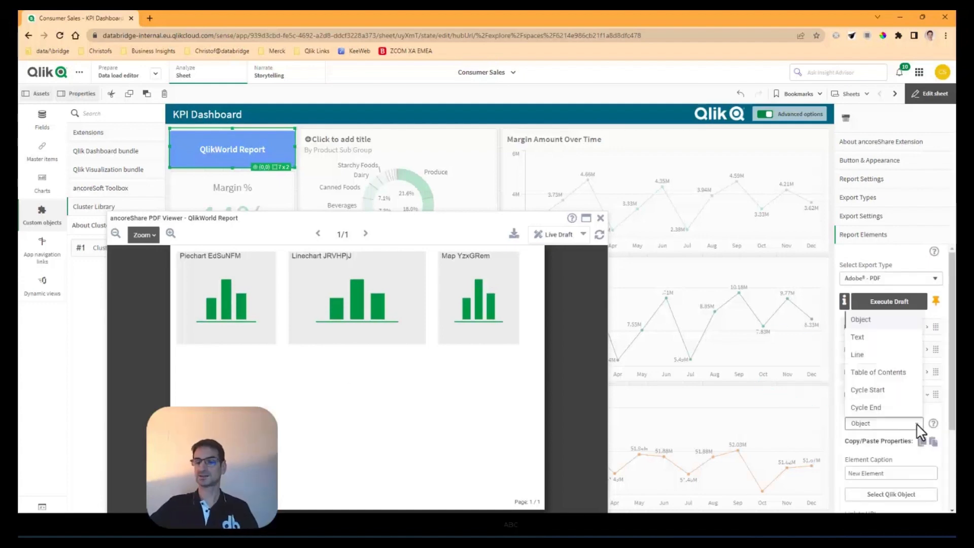
click(876, 340)
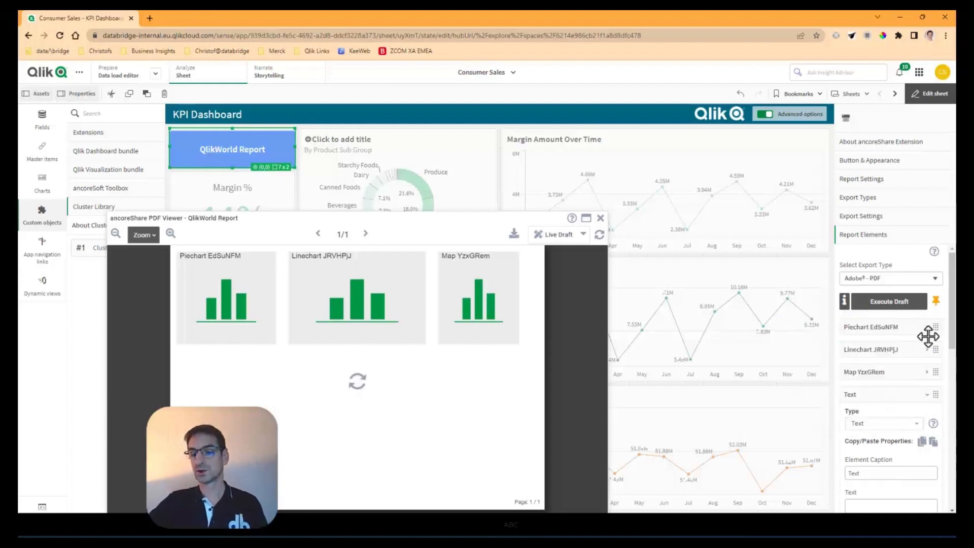
scroll(953, 382, down, 2)
scroll(952, 381, down, 1)
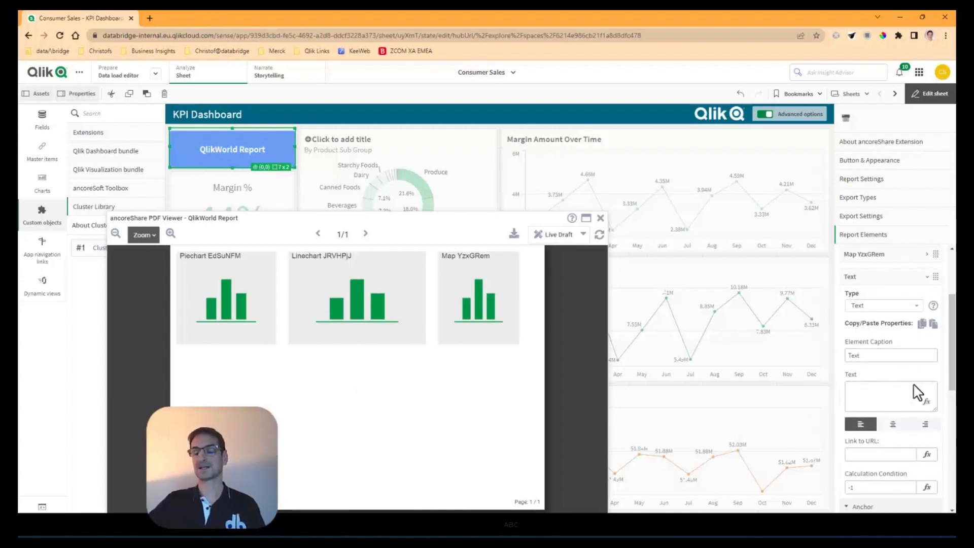
click(869, 390)
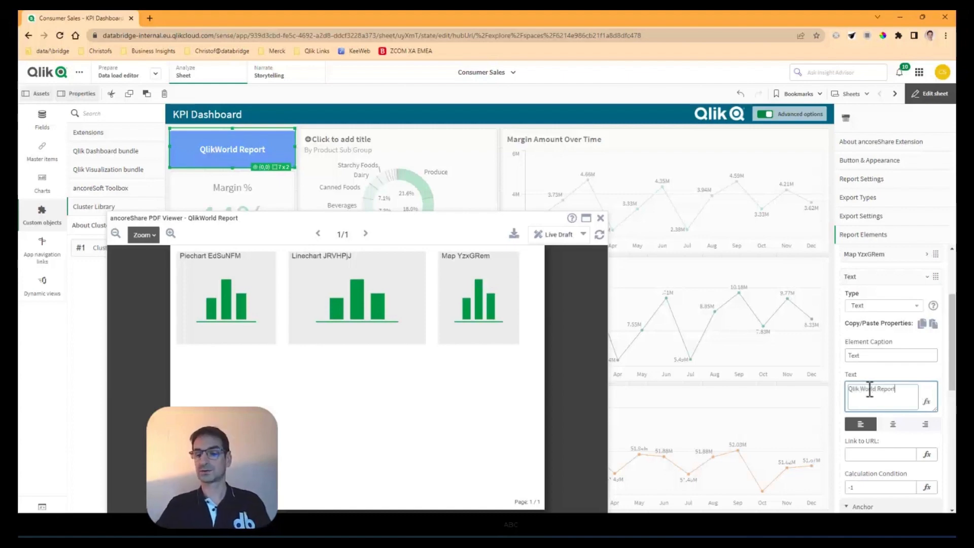
Set the position alignment of the Text element to centered within the report body
scroll(952, 384, down, 7)
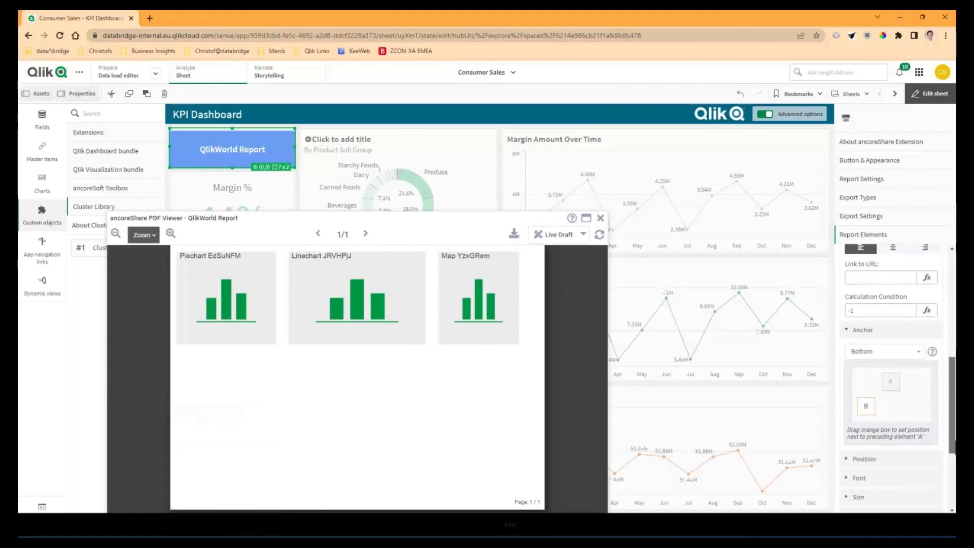
click(869, 458)
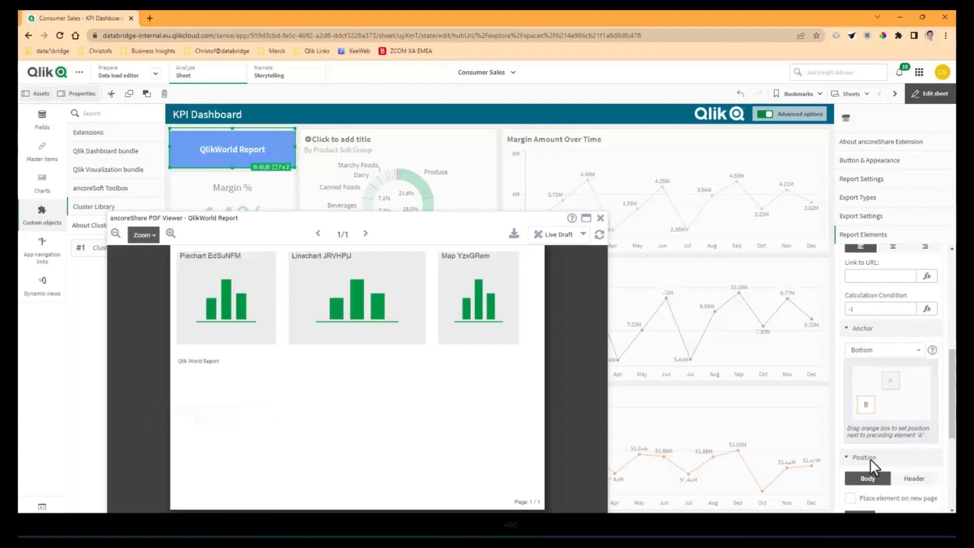
scroll(883, 413, down, 6)
click(889, 375)
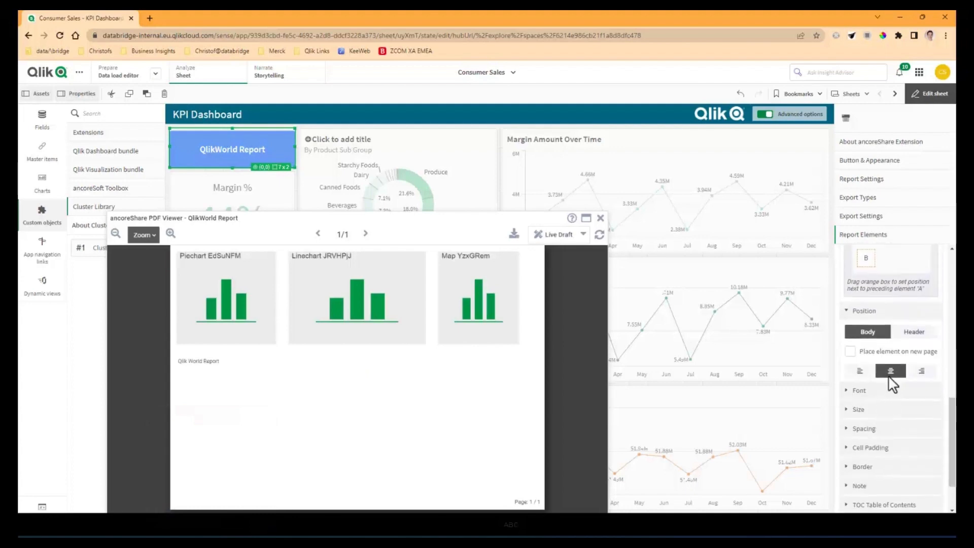
Make the Text element's font bold and set its font size to 18 pt
click(861, 391)
scroll(862, 392, down, 4)
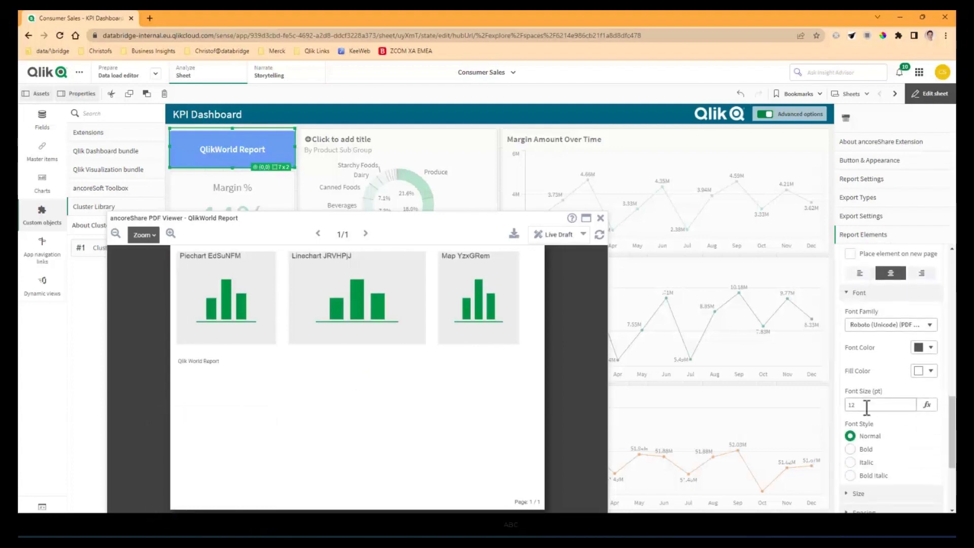
click(865, 404)
click(870, 451)
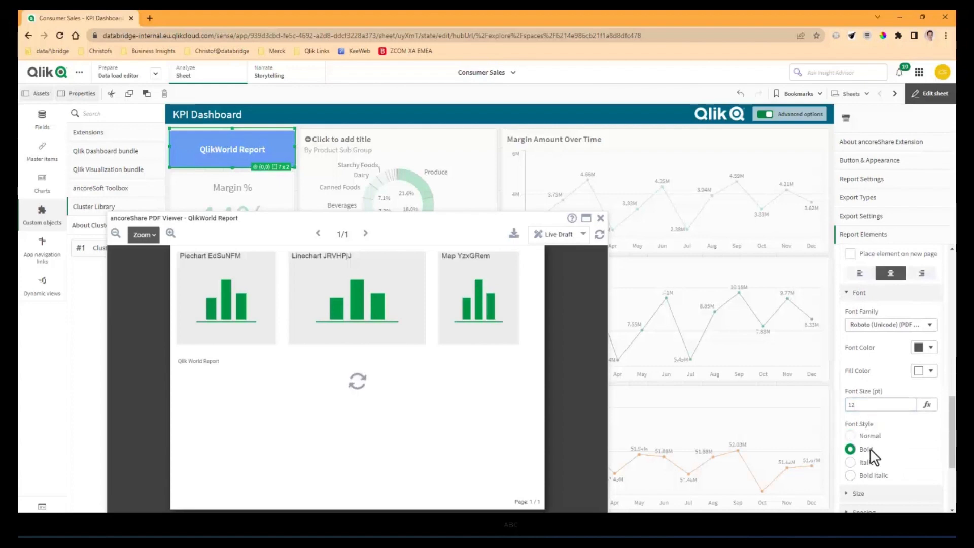
click(871, 404)
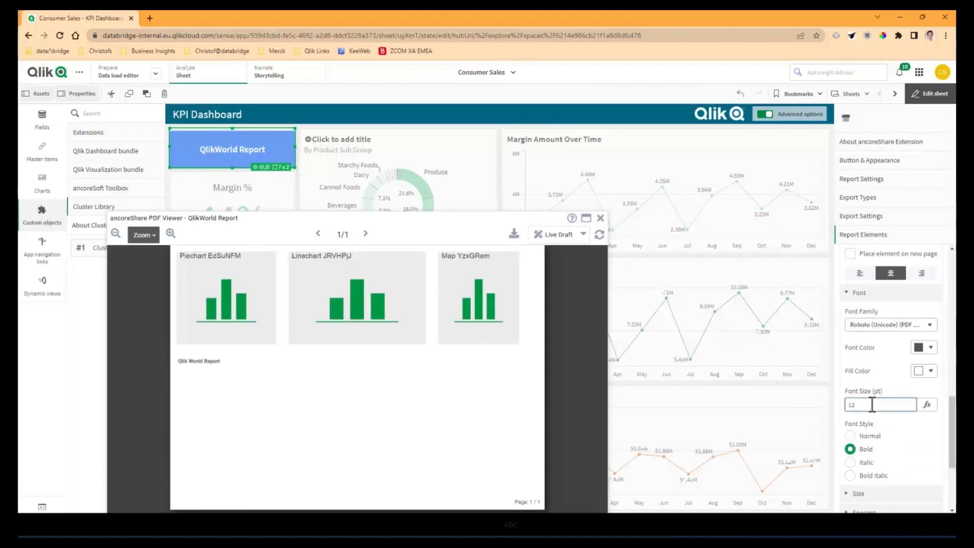
key(Return)
Change the Text element's font color to a dark red
scroll(872, 404, down, 4)
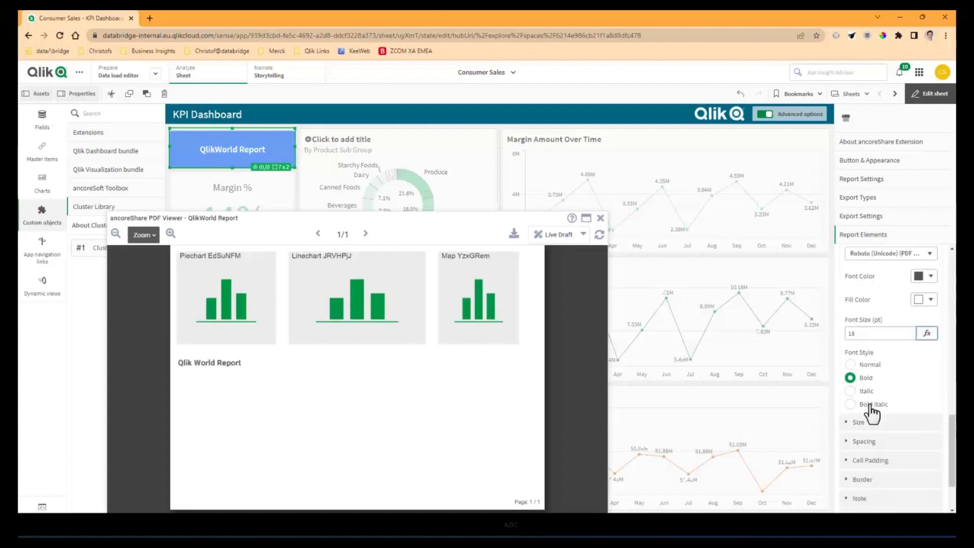
click(924, 253)
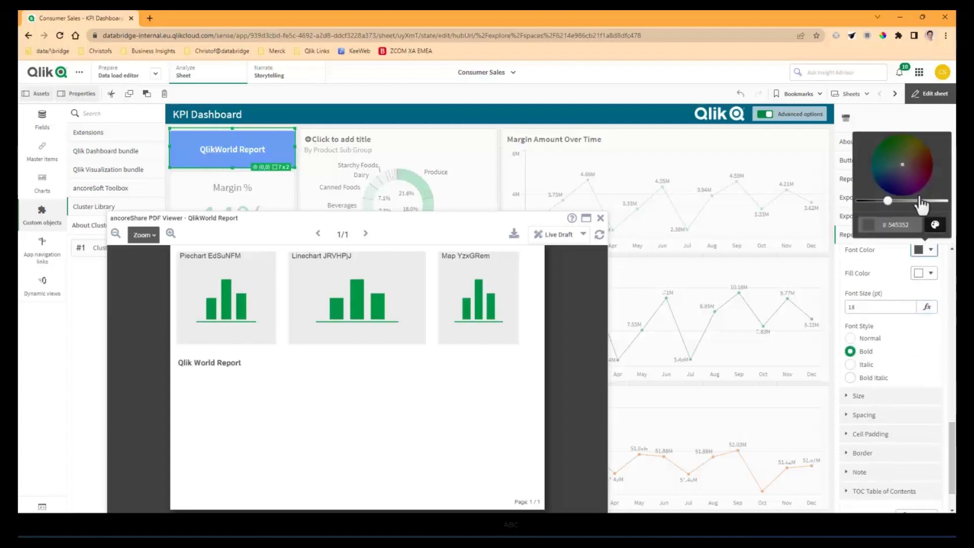
click(922, 166)
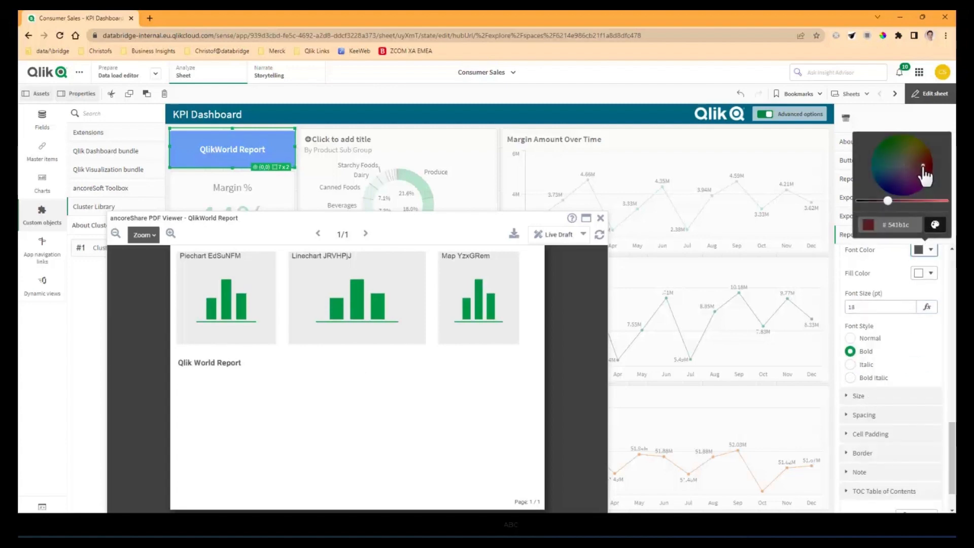
click(870, 459)
Give the Text element a border with a width of 1.0 pt
click(869, 459)
scroll(869, 461, down, 4)
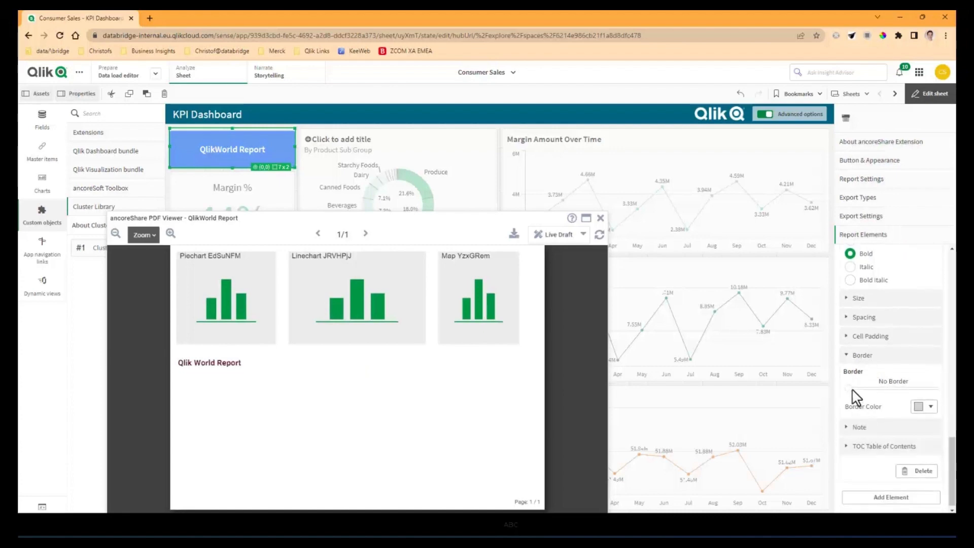
drag(851, 389, 857, 389)
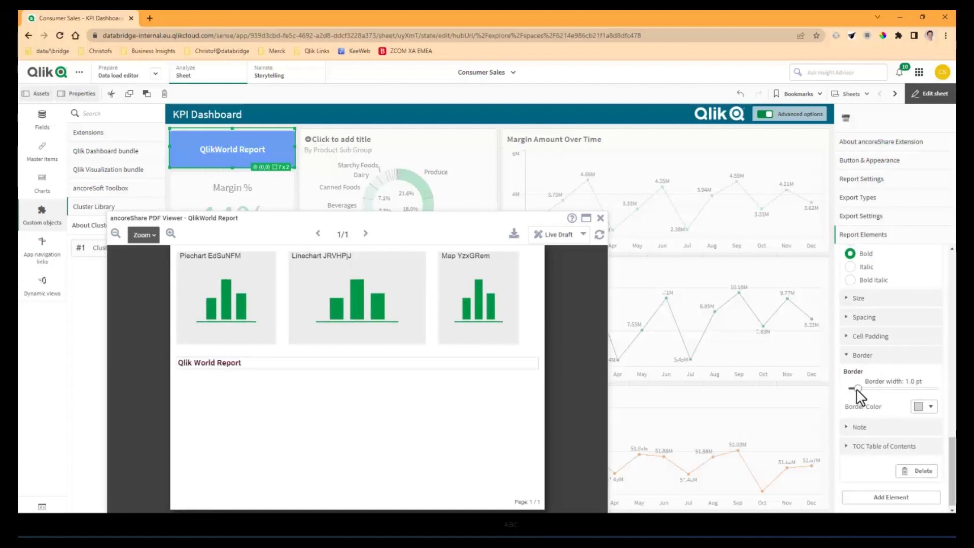
Collapse the Text element and move it to the start of the report elements, ahead of Piechart EdSuNFM
scroll(874, 343, up, 5)
scroll(876, 350, up, 3)
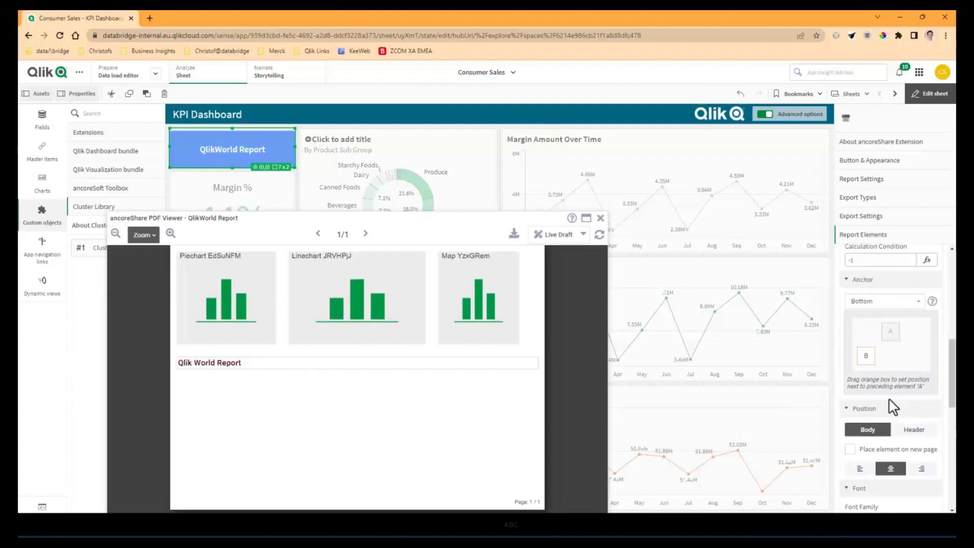
scroll(876, 292, up, 5)
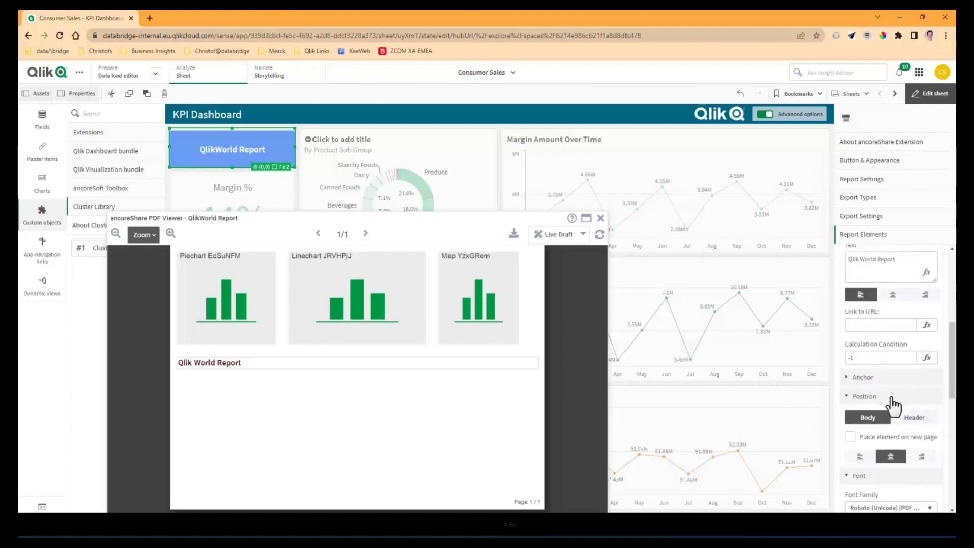
scroll(893, 345, up, 1)
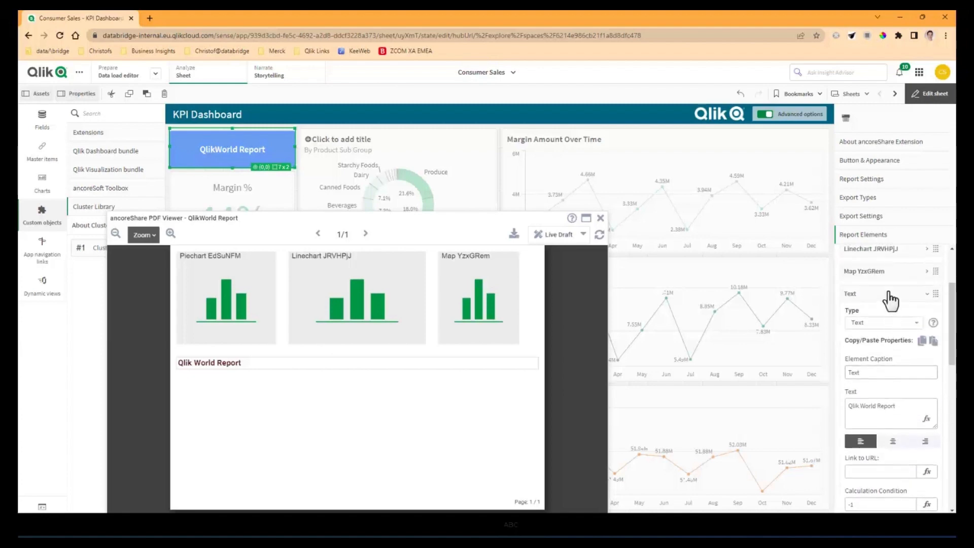
click(890, 300)
drag(943, 396, 939, 334)
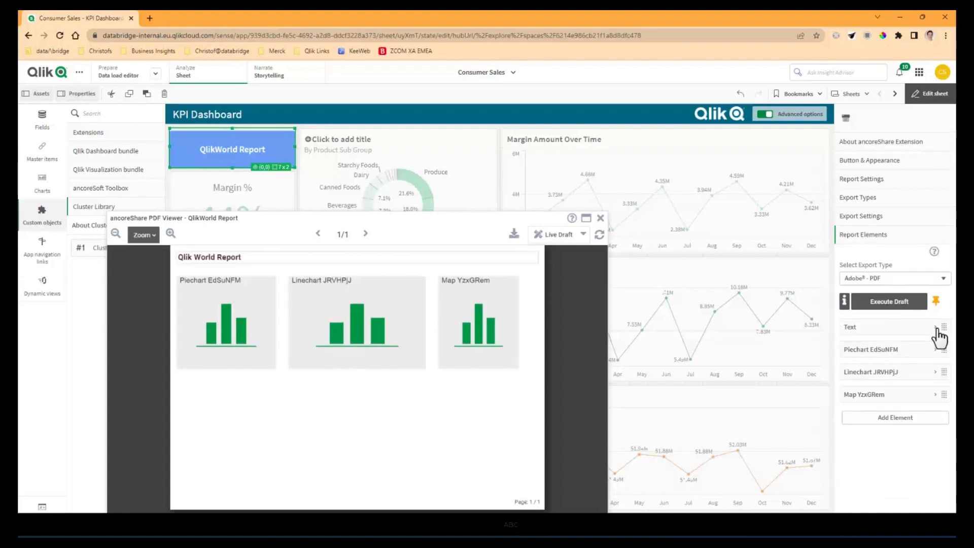
Anchor the Piechart EdSuNFM element at the bottom of the preceding Text element
click(903, 355)
scroll(908, 366, down, 4)
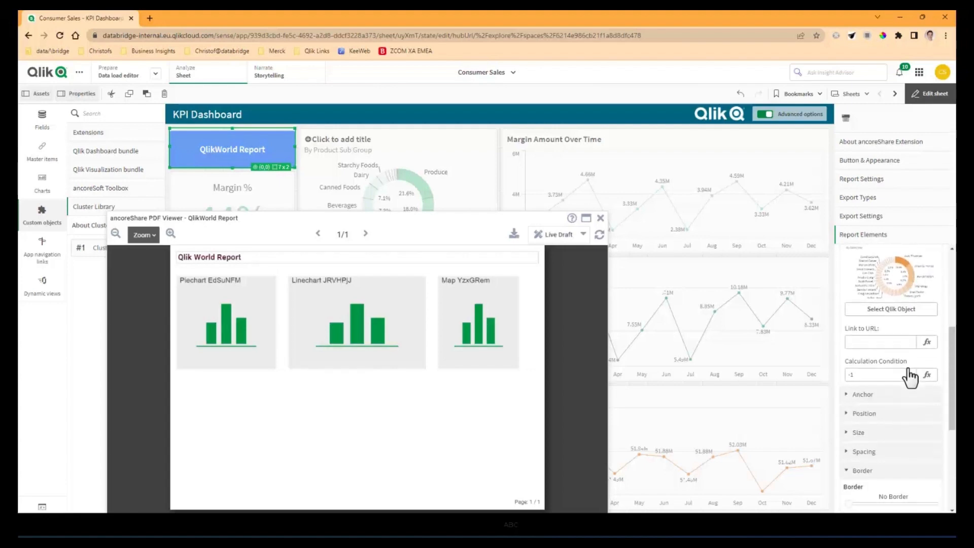
click(864, 298)
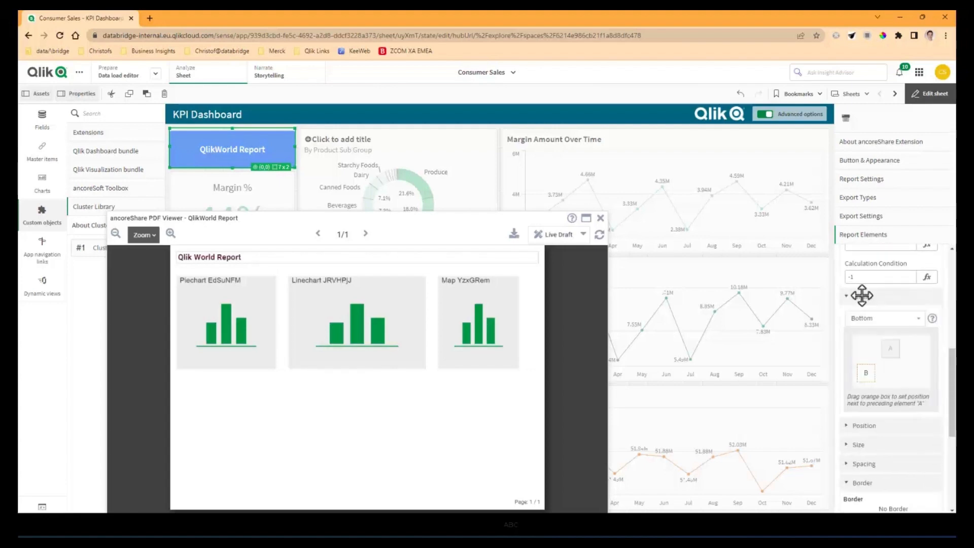
drag(866, 373, 873, 386)
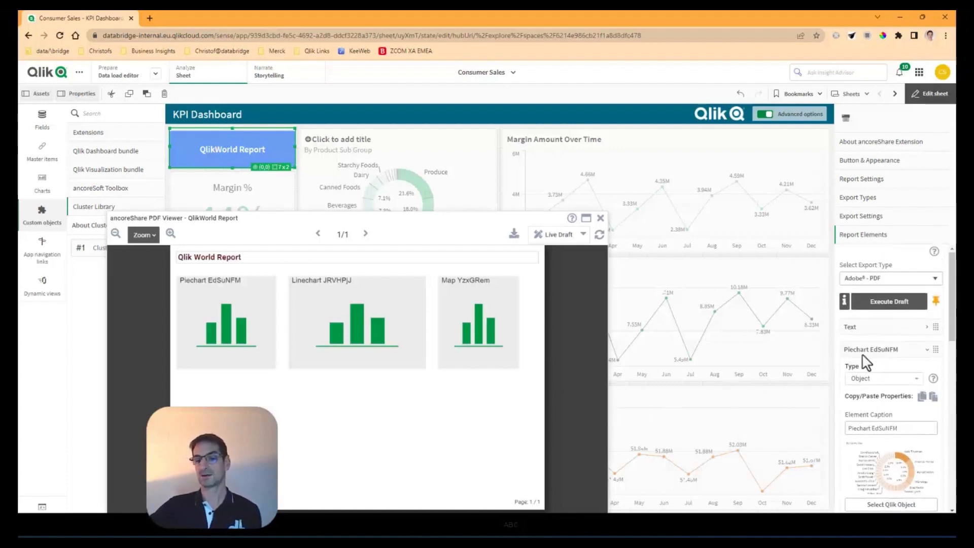
Collapse the Piechart EdSuNFM element and review the heading Text element's content, position and font settings
click(892, 350)
click(920, 327)
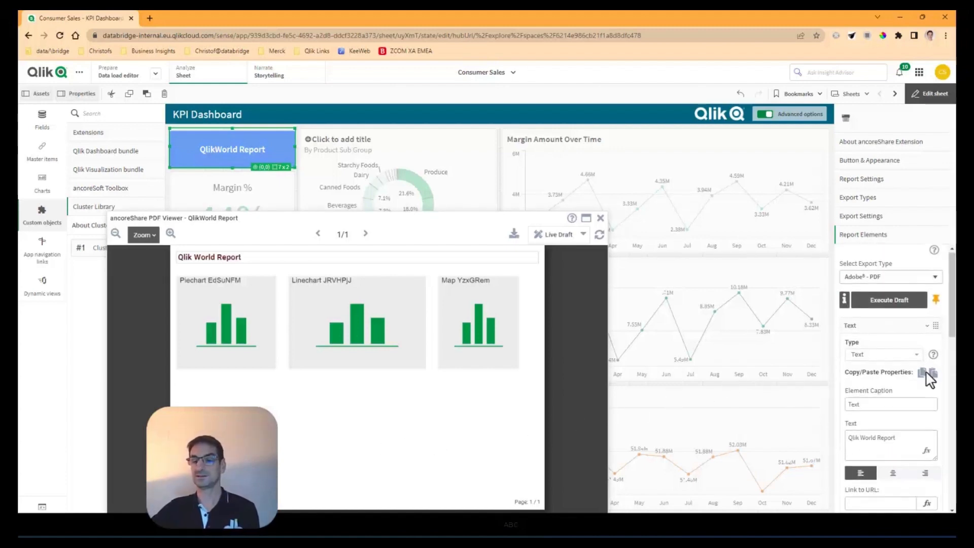
scroll(930, 376, down, 2)
scroll(923, 391, down, 5)
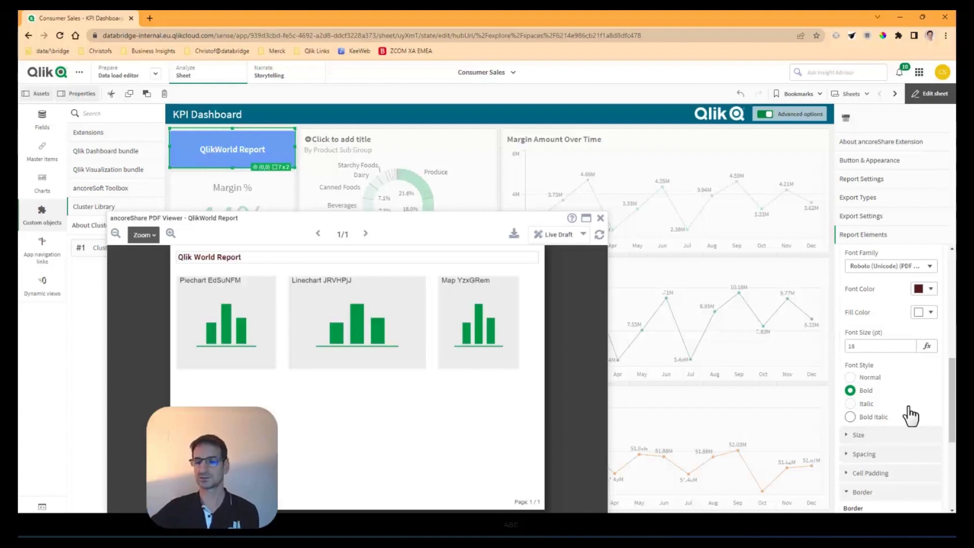
scroll(893, 406, up, 5)
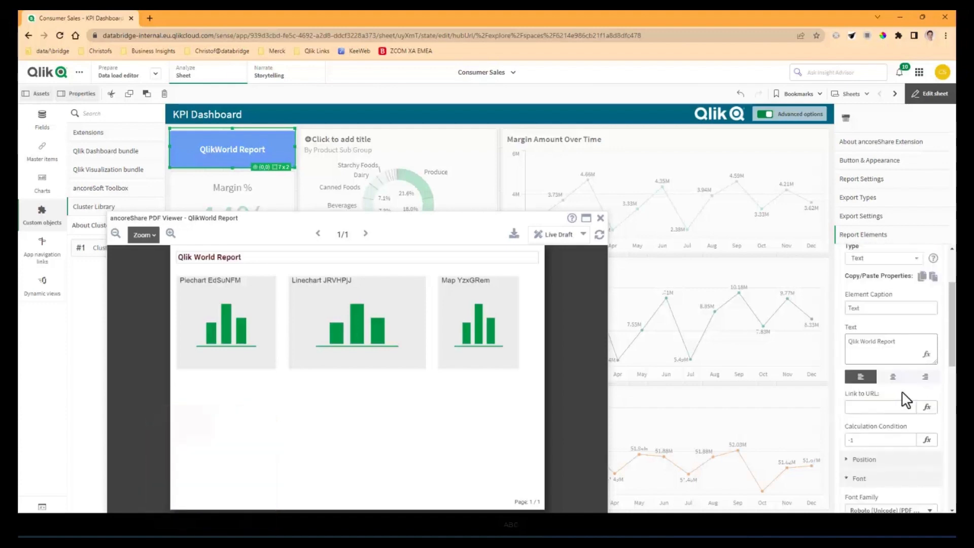
click(926, 327)
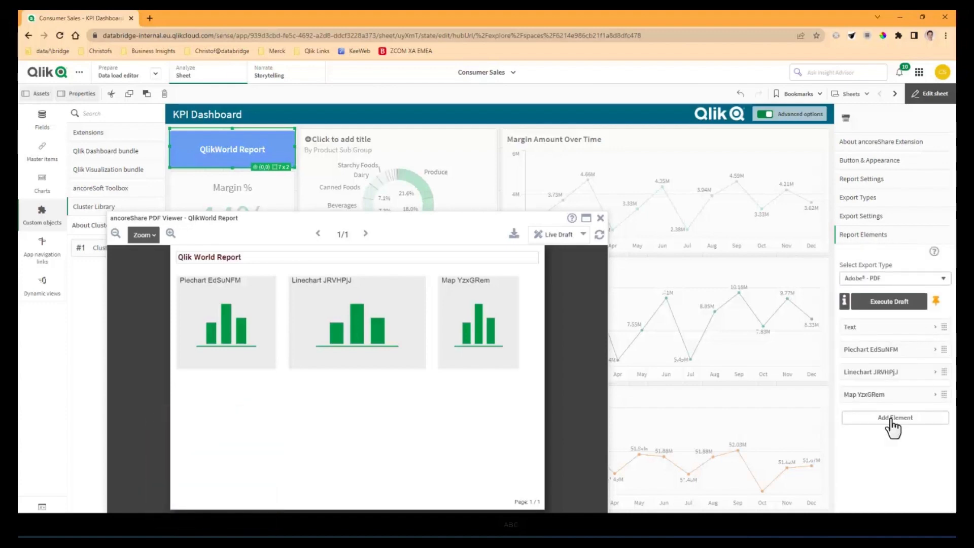
Add a new report element after Map YzxGRem and set its type to Text
click(873, 422)
scroll(887, 441, down, 2)
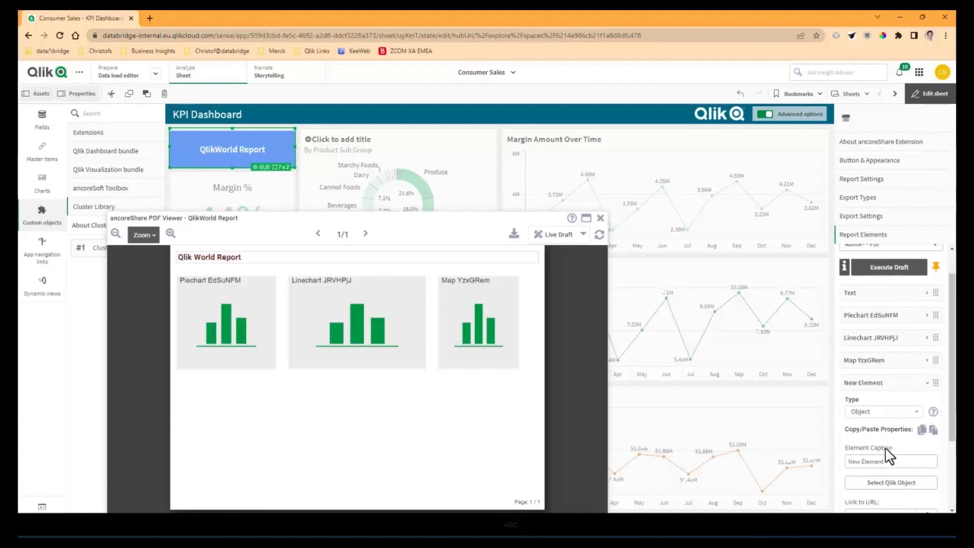
click(905, 349)
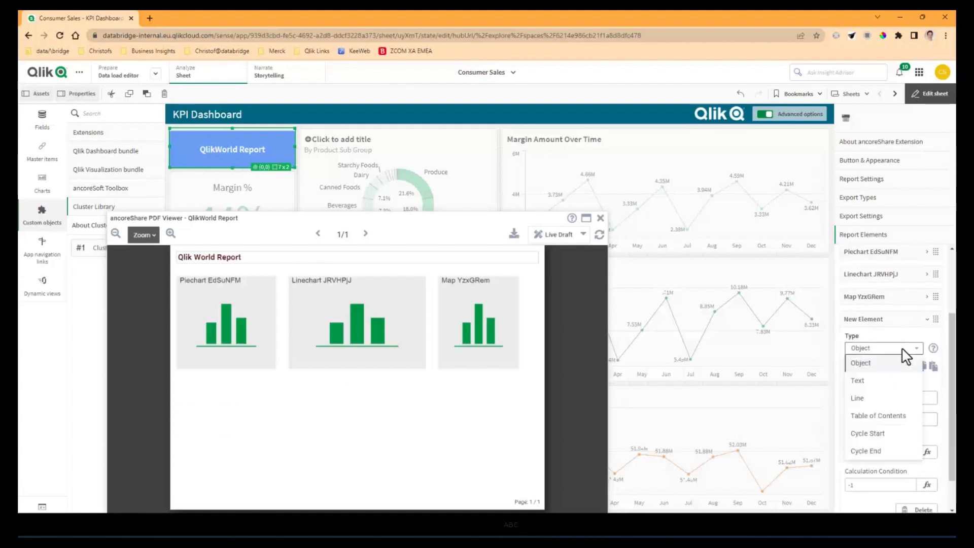
click(879, 381)
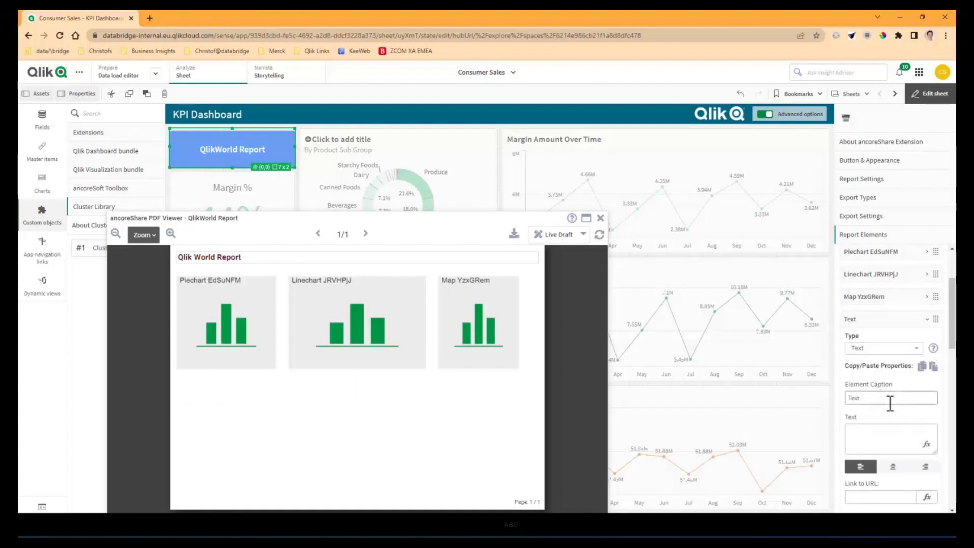
Set the new Text element's position to Header instead of the page body
scroll(903, 446, down, 2)
scroll(903, 447, down, 2)
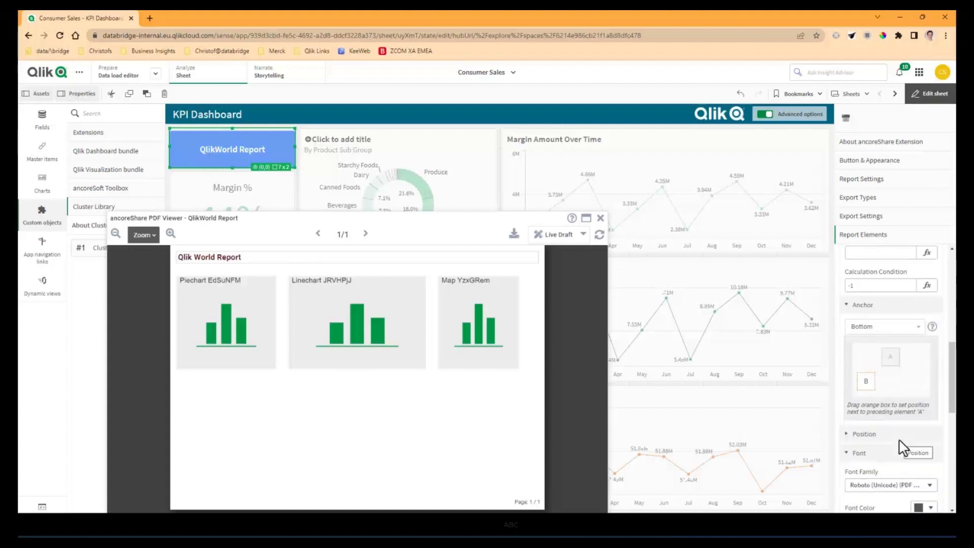
click(879, 454)
click(871, 436)
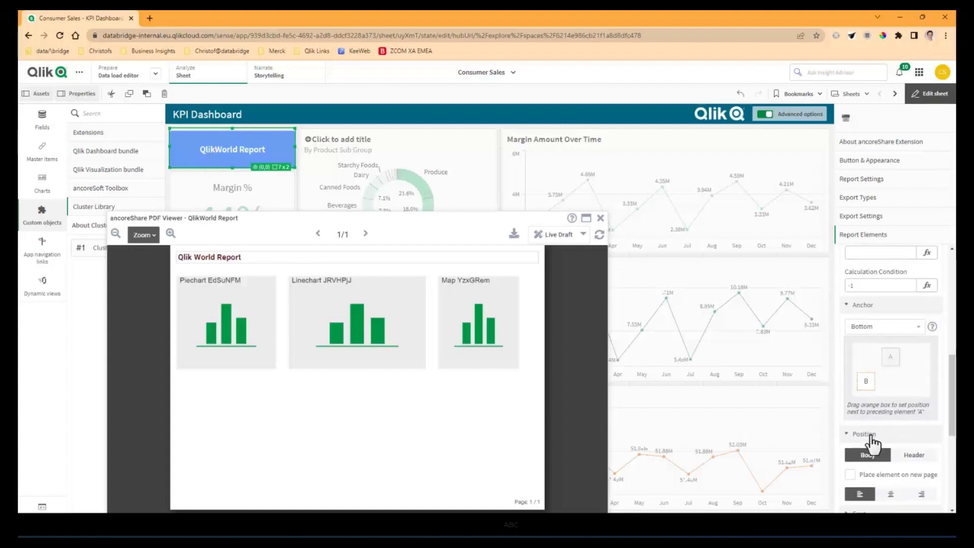
scroll(918, 429, down, 1)
click(920, 408)
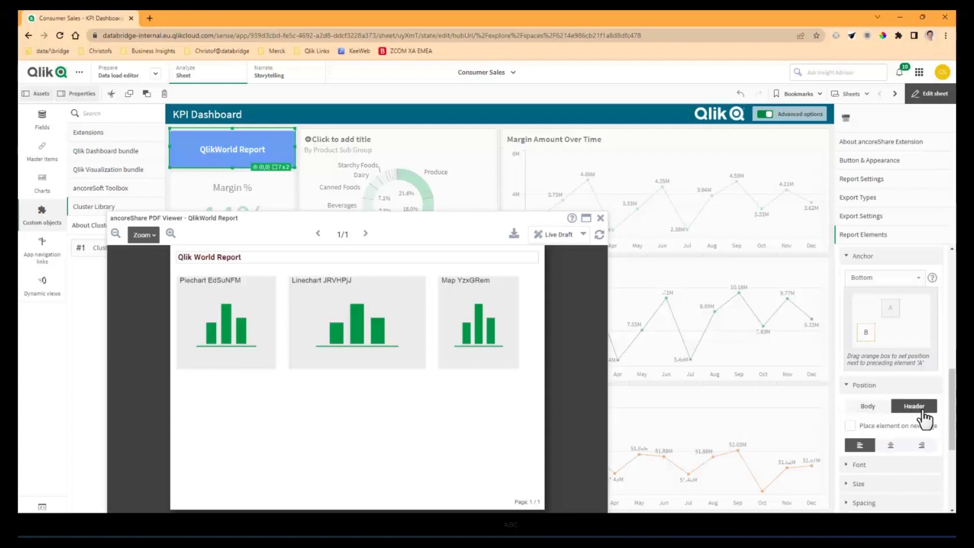
Enter "will be on every page" as the header Text element's text and align it right
scroll(907, 433, up, 1)
scroll(906, 437, up, 1)
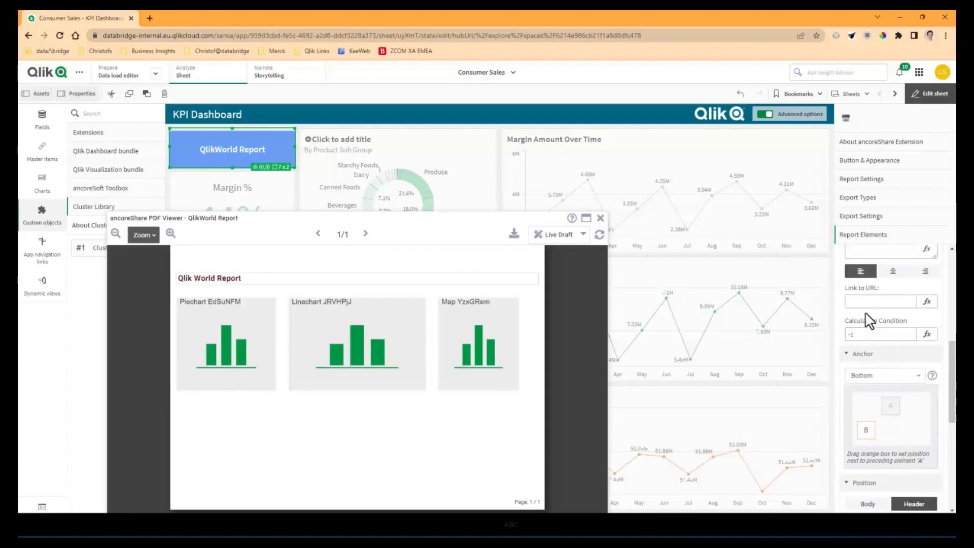
scroll(913, 341, up, 1)
click(877, 293)
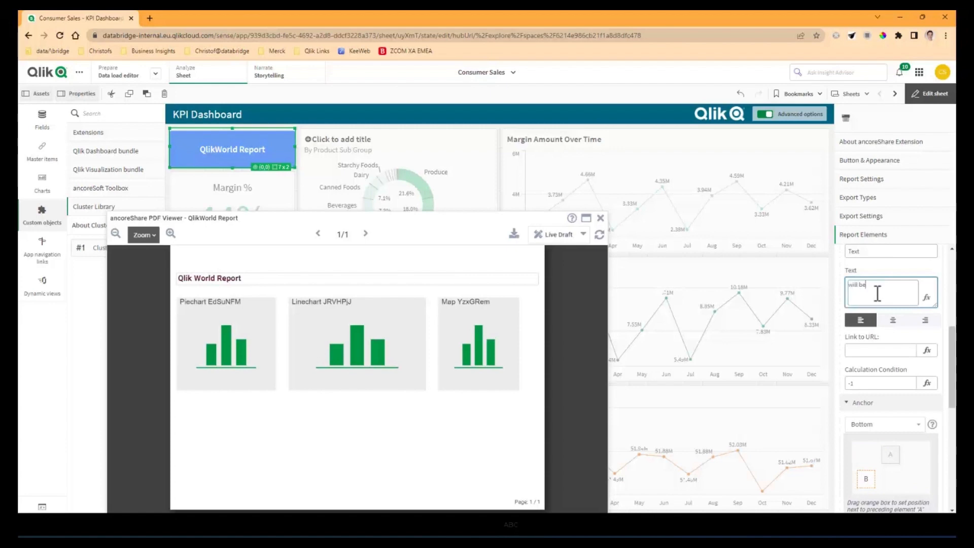
text(will be on every page)
click(924, 319)
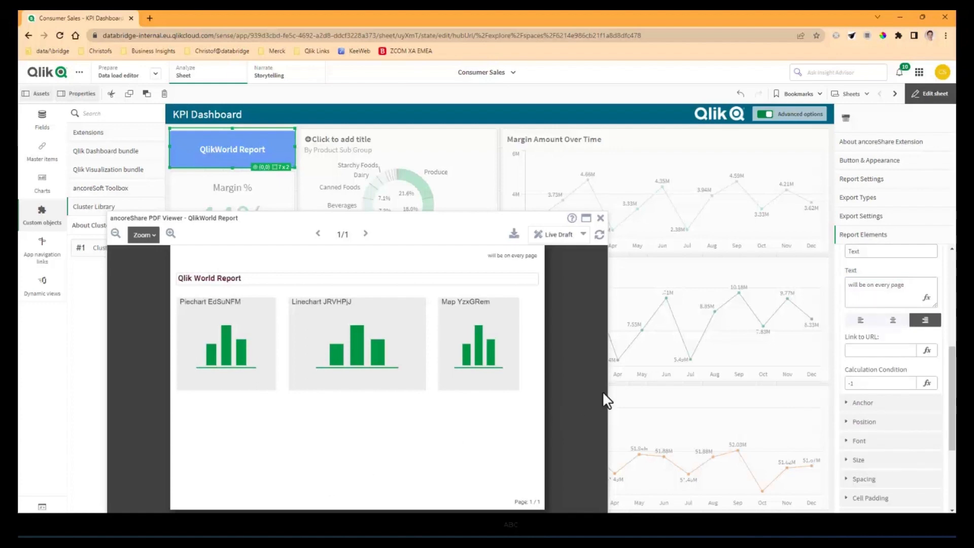
Add another report element and assign it the Product Sub Group table from the Sales & Margin Performance sheet
scroll(883, 403, up, 3)
scroll(887, 403, up, 2)
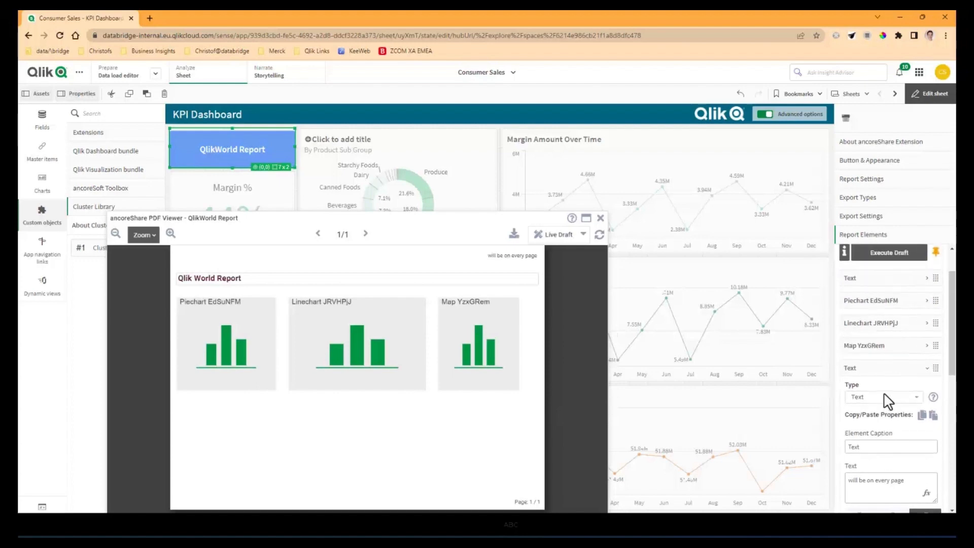
click(889, 380)
click(894, 445)
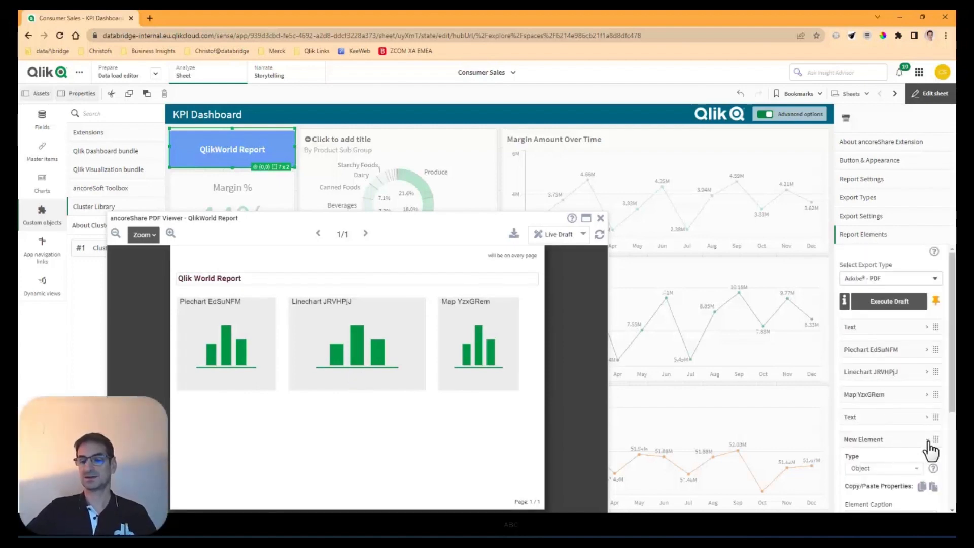
scroll(930, 450, down, 2)
click(924, 442)
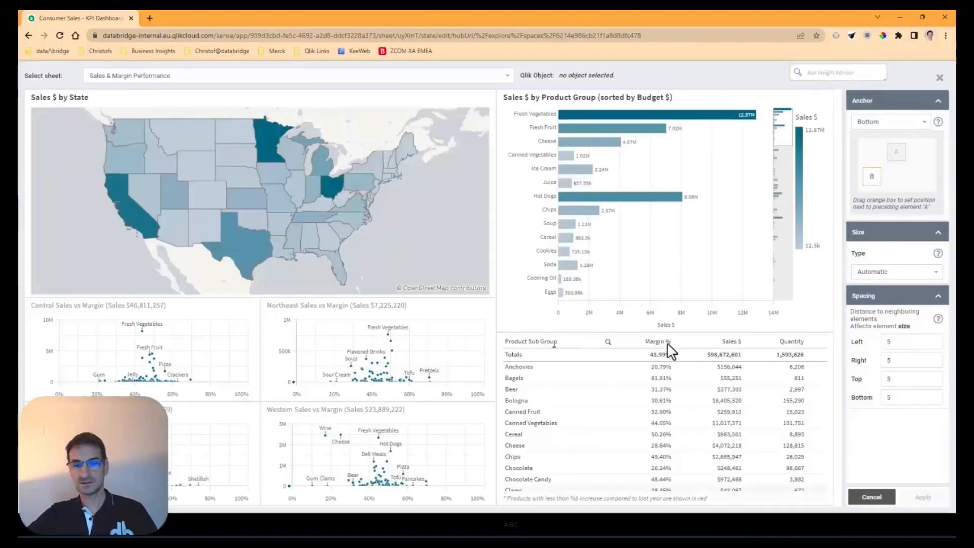
click(666, 395)
click(920, 499)
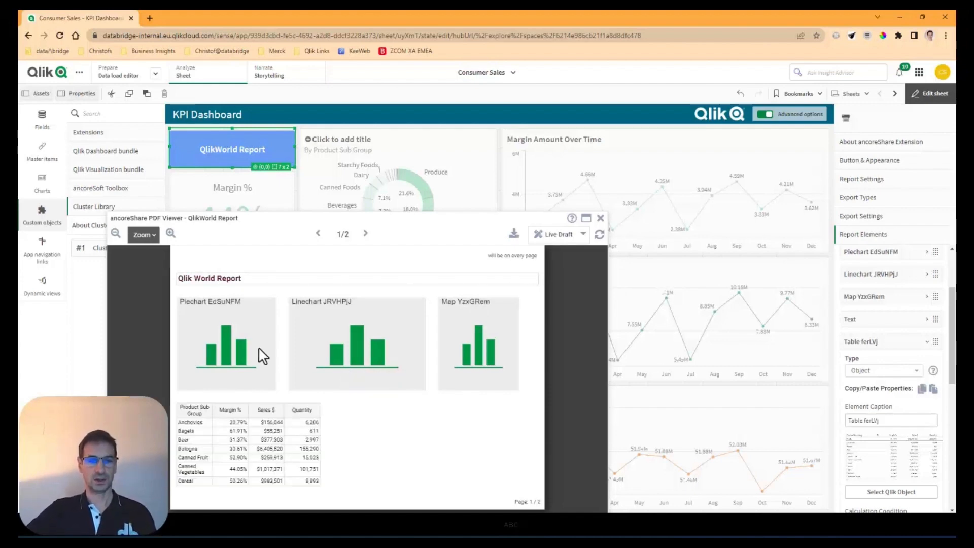
Check the table's continuation on page 2 of the PDF preview and return to page 1
click(366, 236)
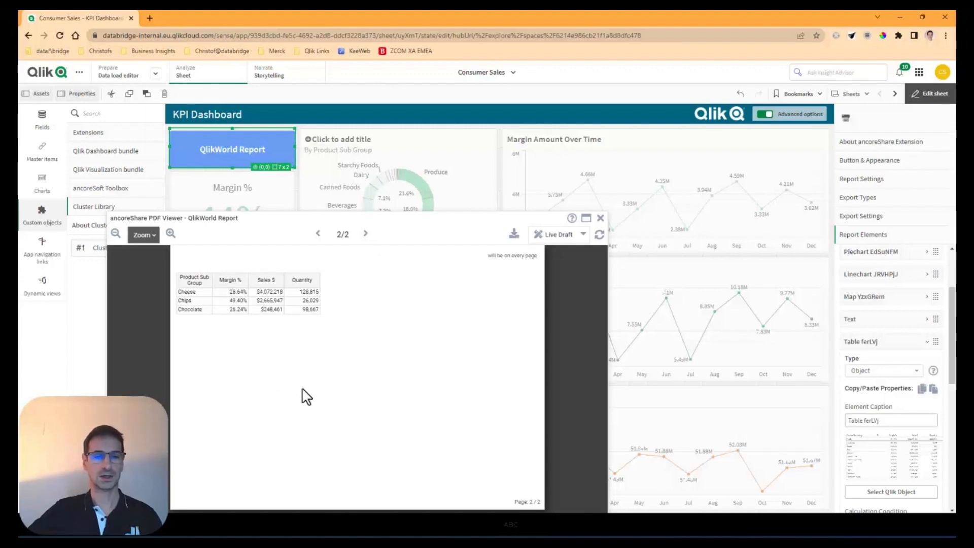
click(318, 233)
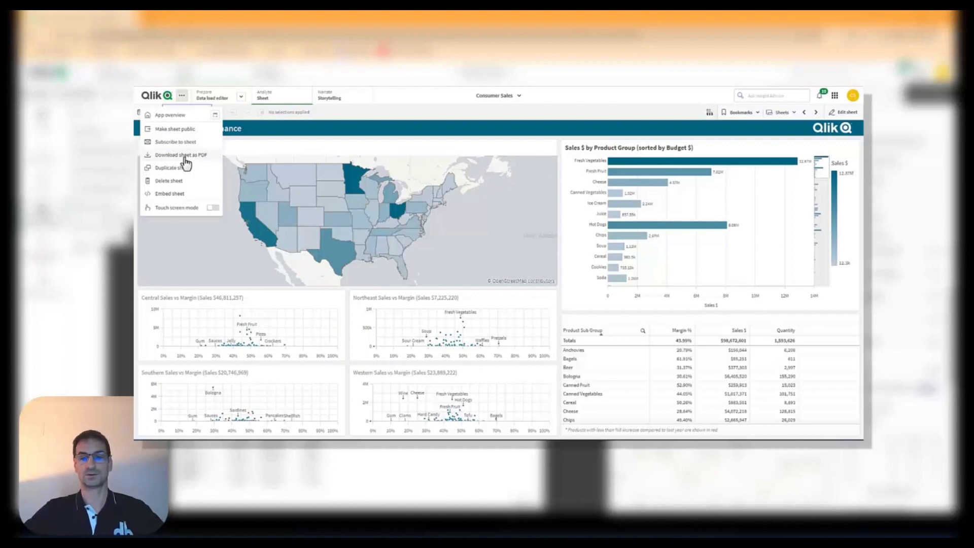
Download the Sales & Margin Performance sheet as a landscape, fixed-size PDF and open the file to inspect its table
click(184, 157)
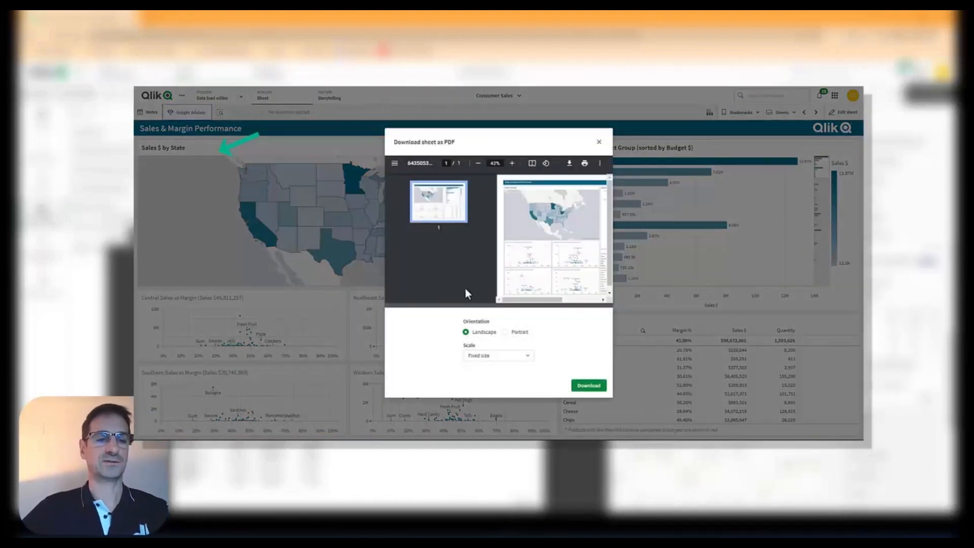
click(584, 385)
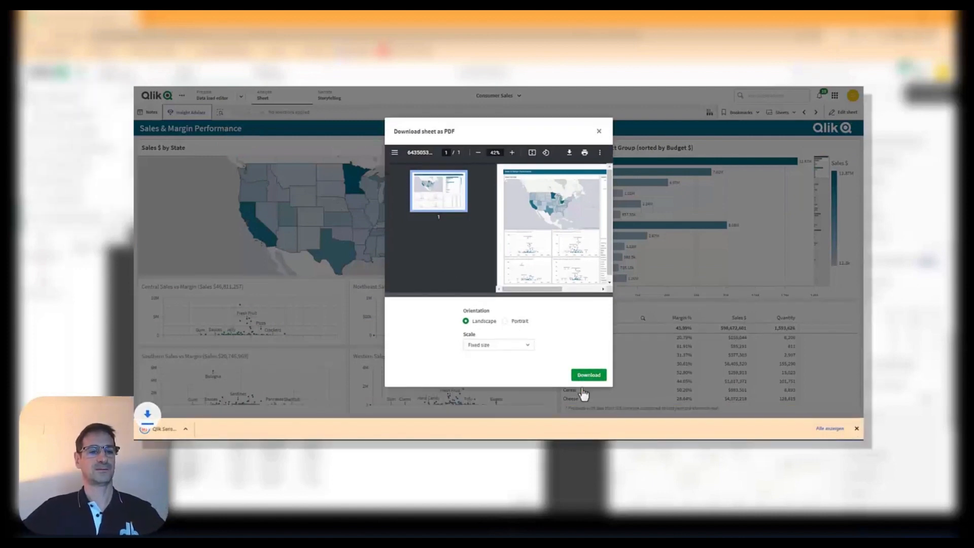
click(180, 430)
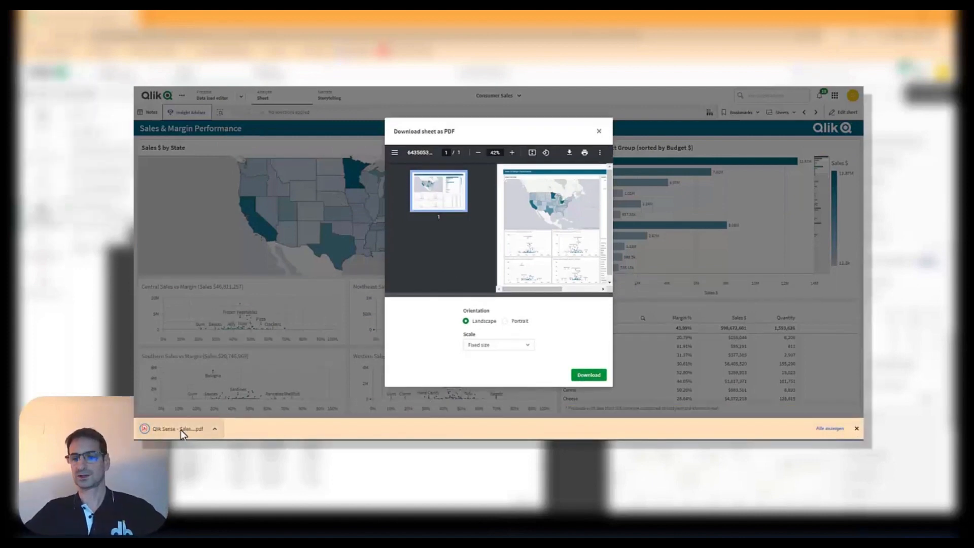
scroll(703, 348, up, 5)
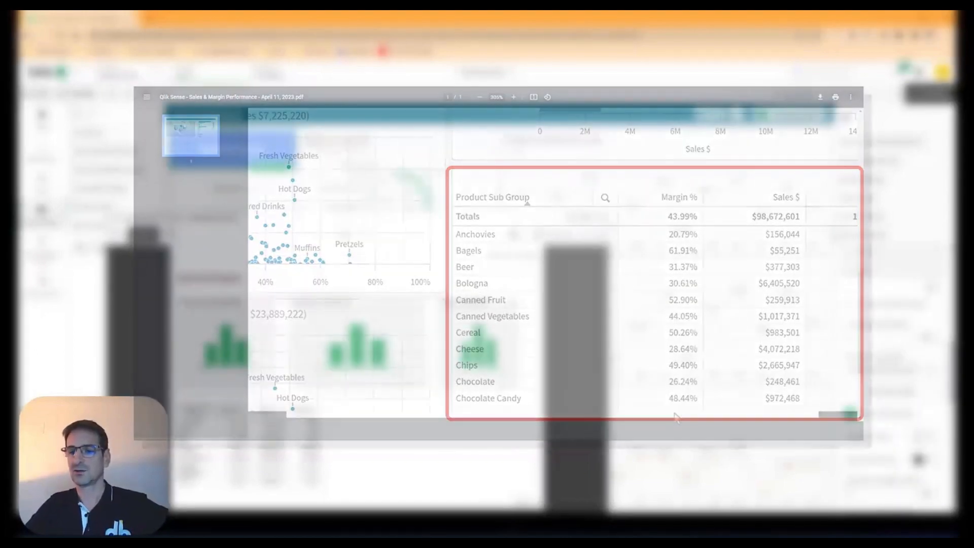
Size the table element by percent of page size with a width of 95
click(863, 271)
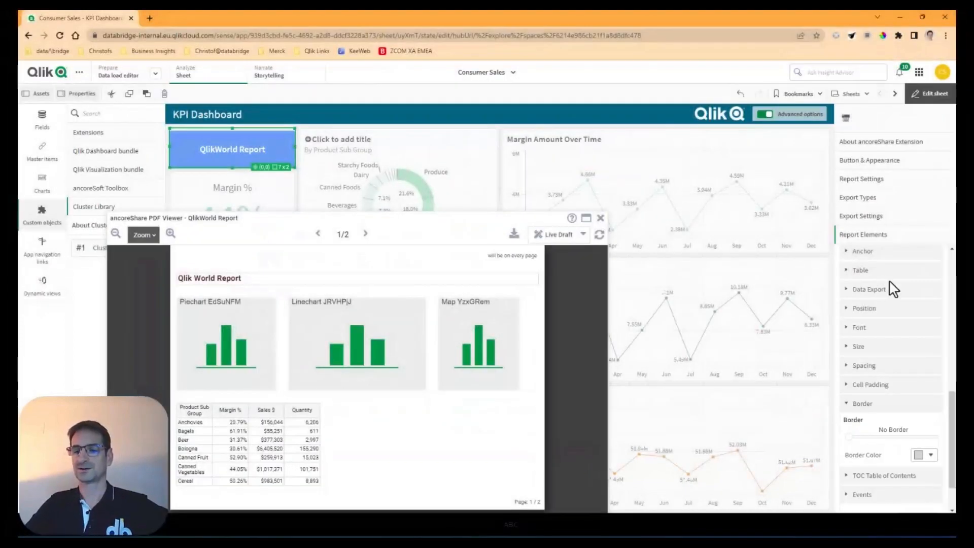
click(870, 348)
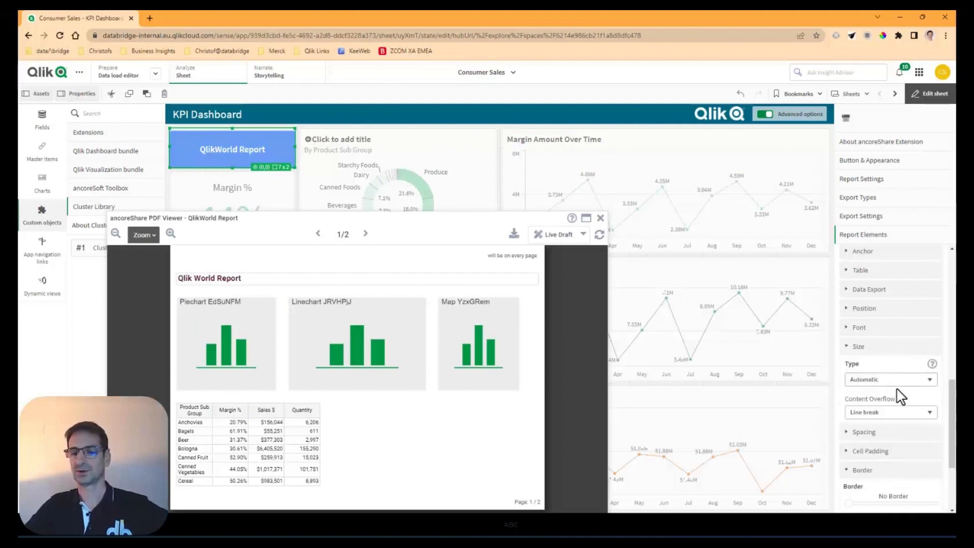
click(890, 381)
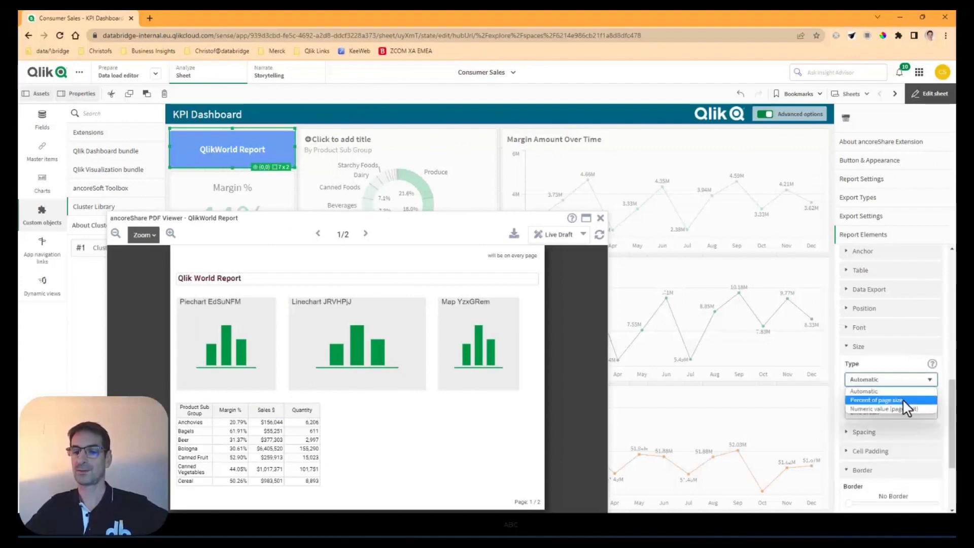
click(903, 399)
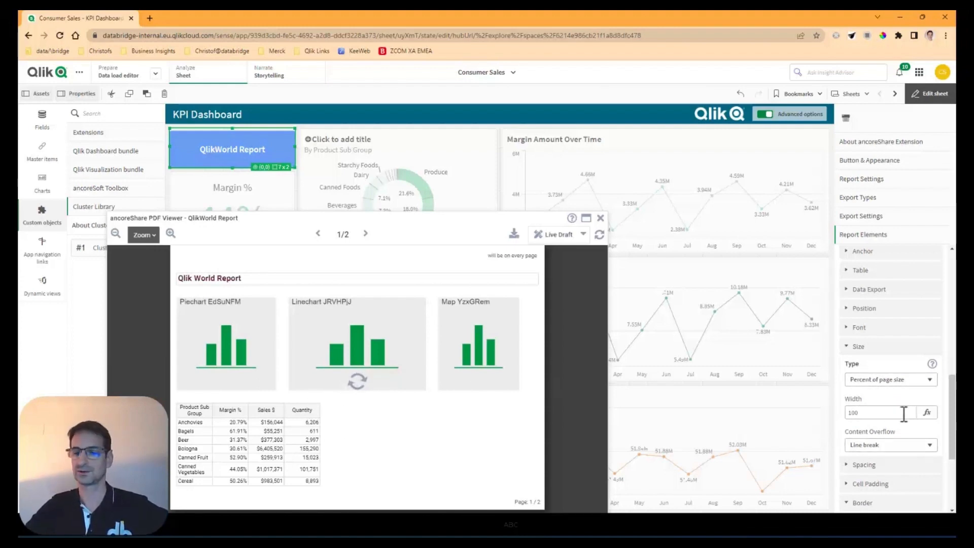
double_click(875, 413)
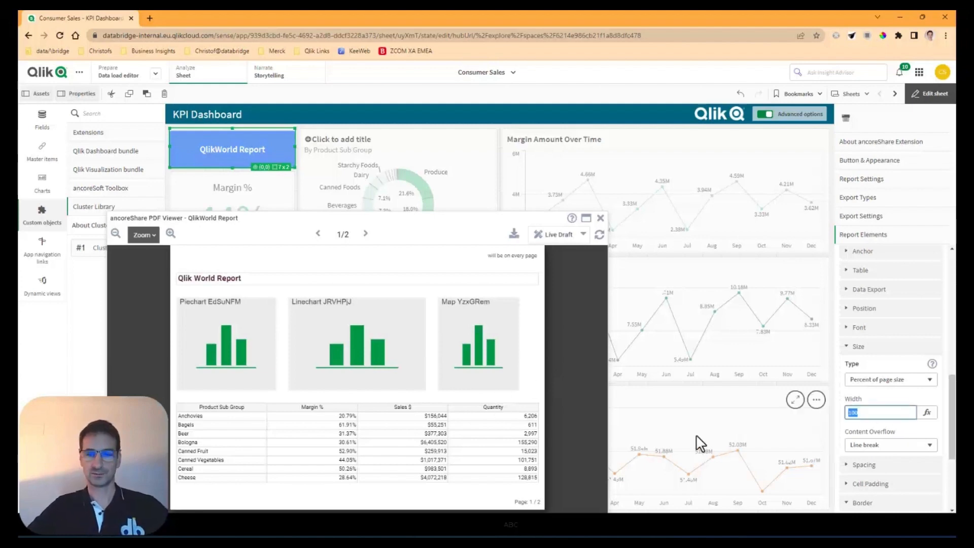
text(95)
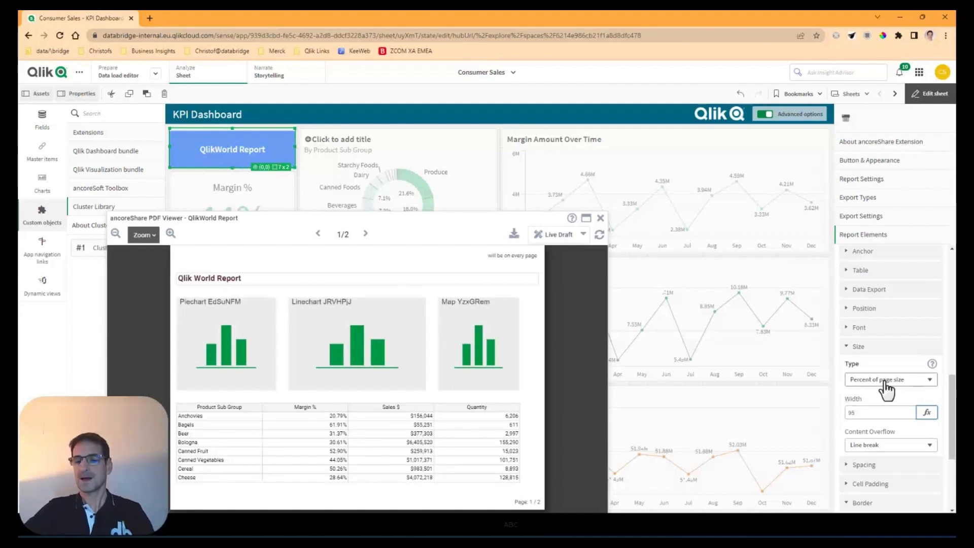
Collapse the table element's size settings and set its font size to 10 pt
scroll(892, 435, down, 2)
scroll(892, 450, down, 3)
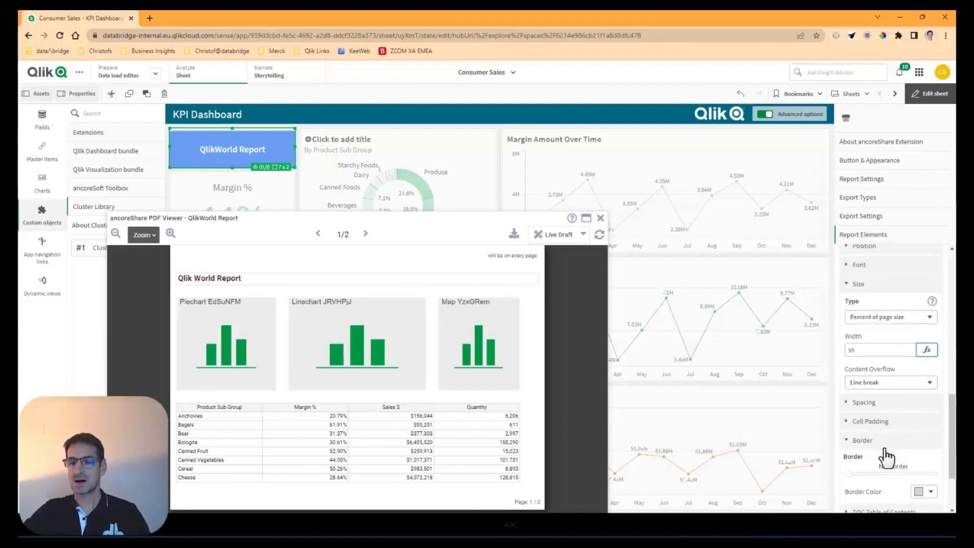
scroll(890, 452, down, 1)
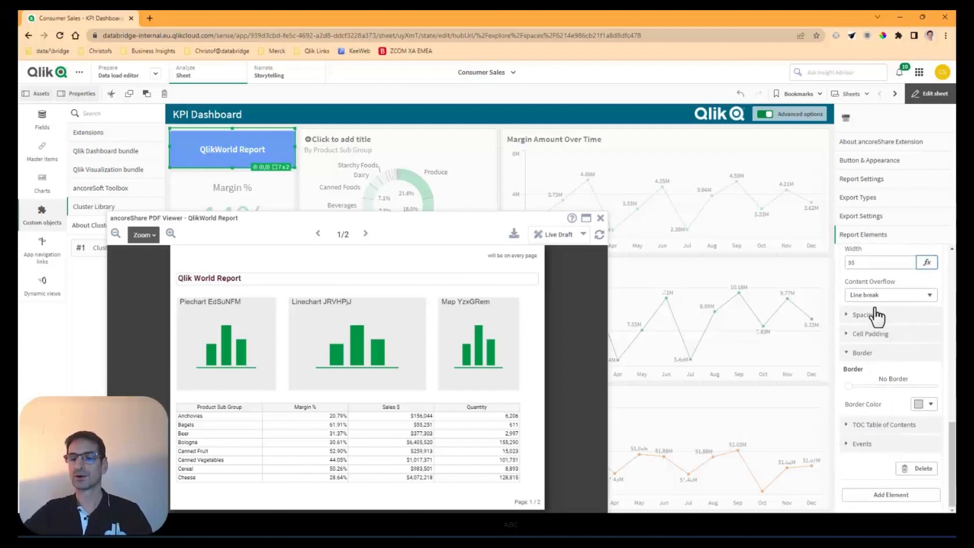
scroll(885, 332, up, 3)
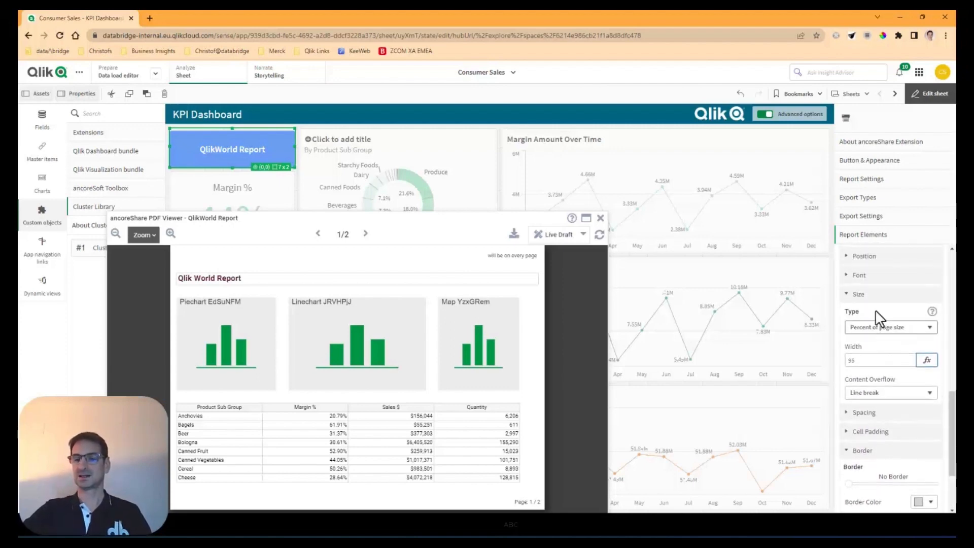
click(869, 299)
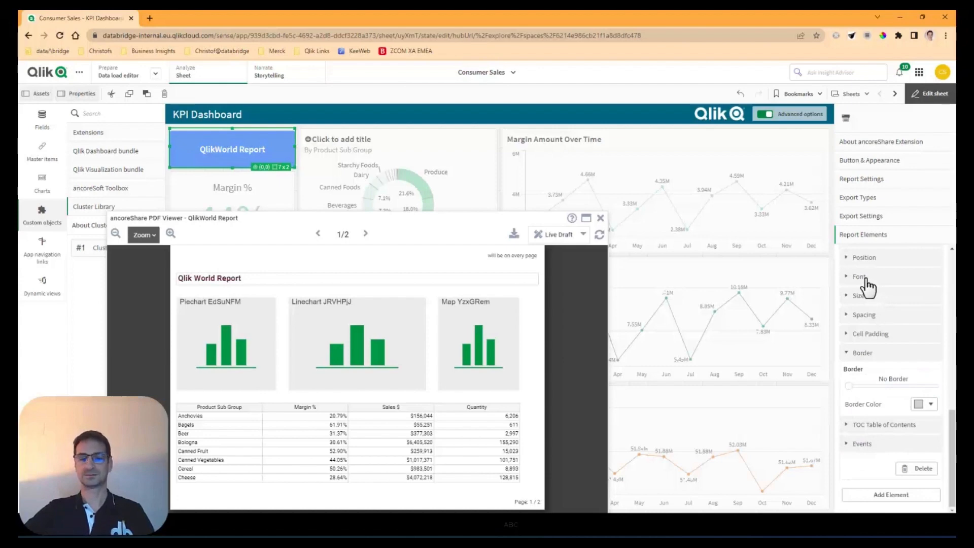
click(867, 278)
click(874, 389)
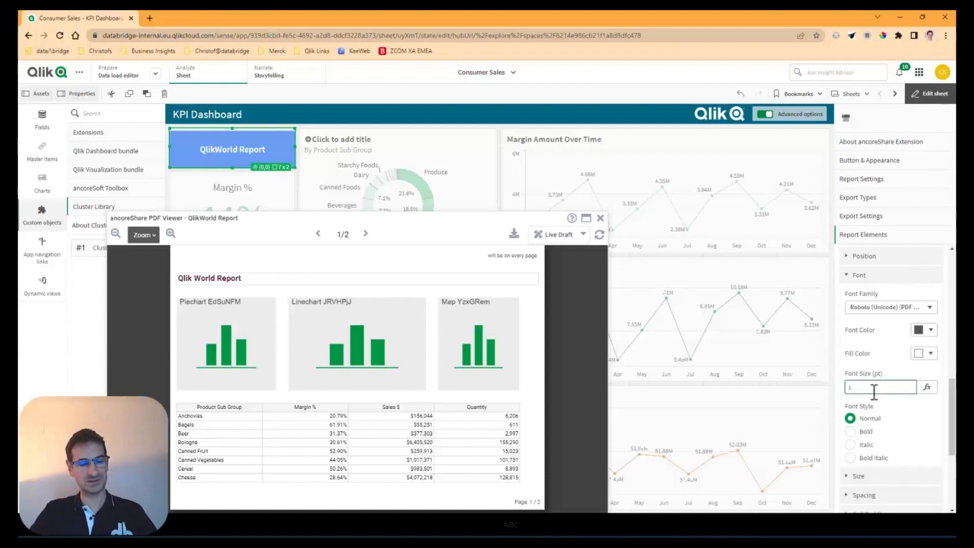
text(0)
key(Tab)
Set the table element's header fill color to yellow
scroll(878, 331, up, 1)
click(877, 273)
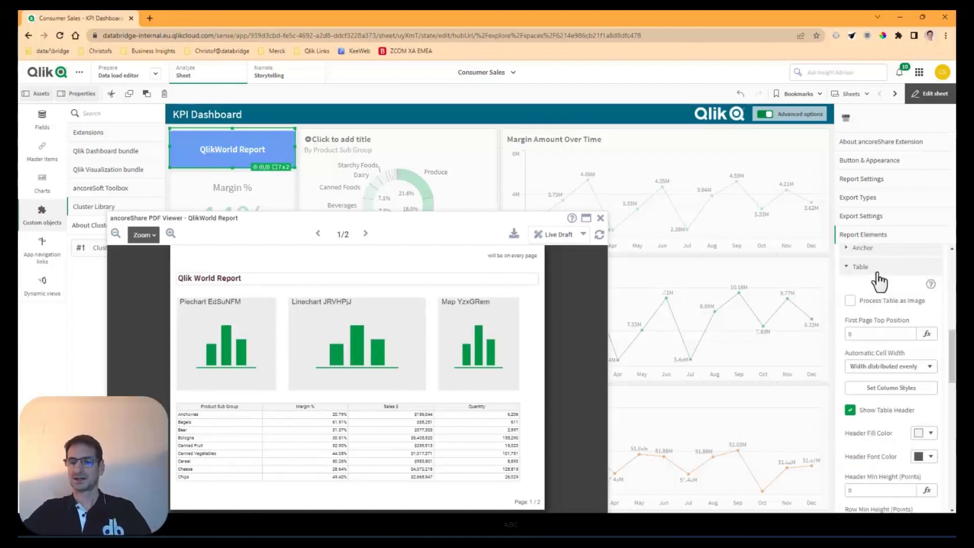
click(929, 432)
click(913, 303)
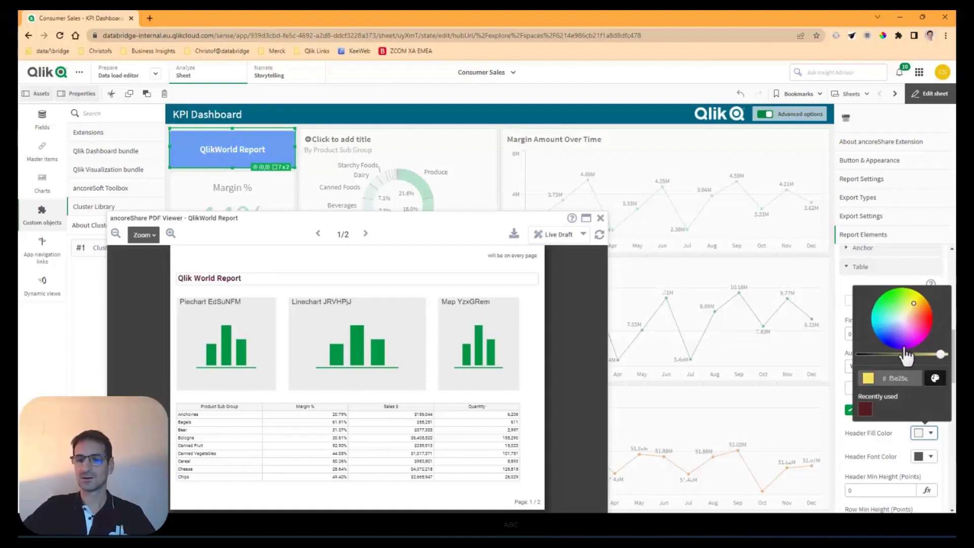
click(885, 444)
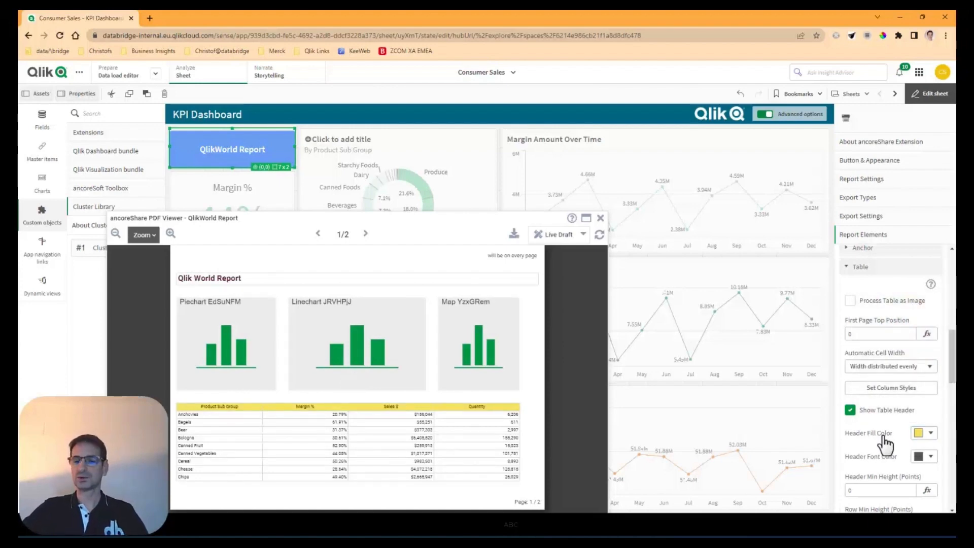
Add a new column style to the table element and assign it to the Margin % column
click(887, 389)
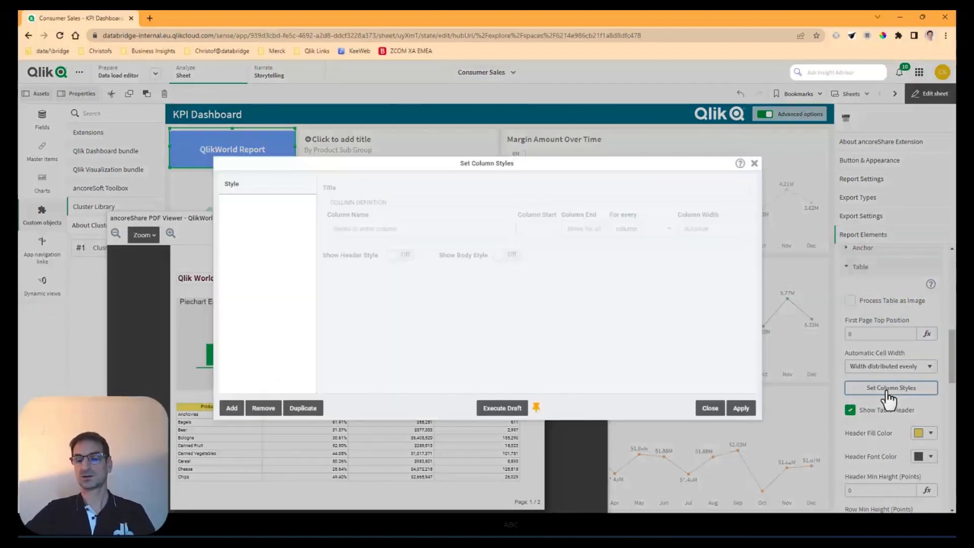
click(230, 410)
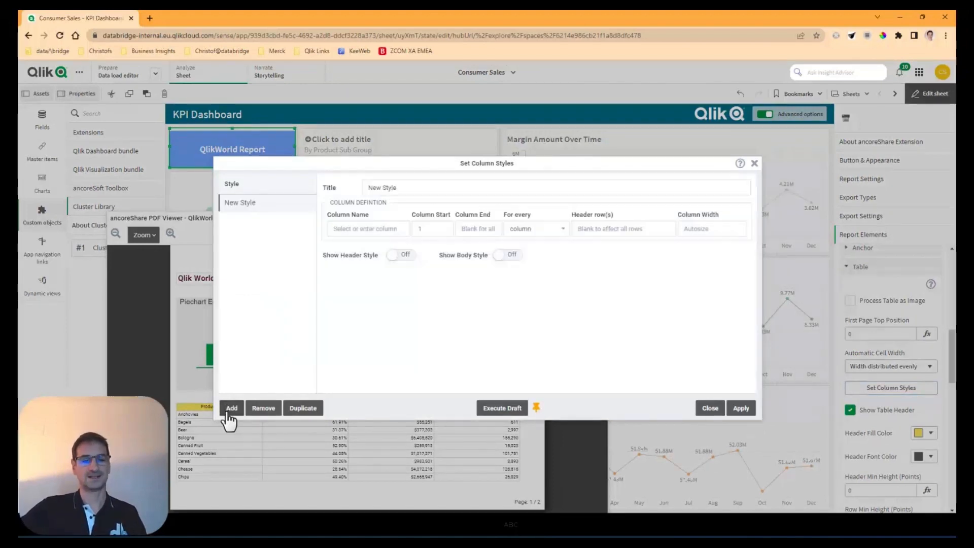
click(392, 231)
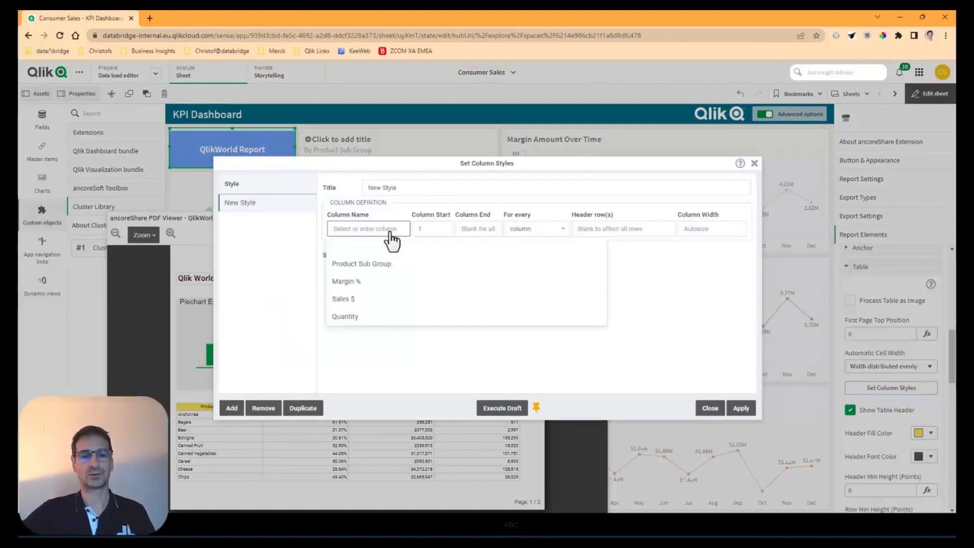
click(361, 281)
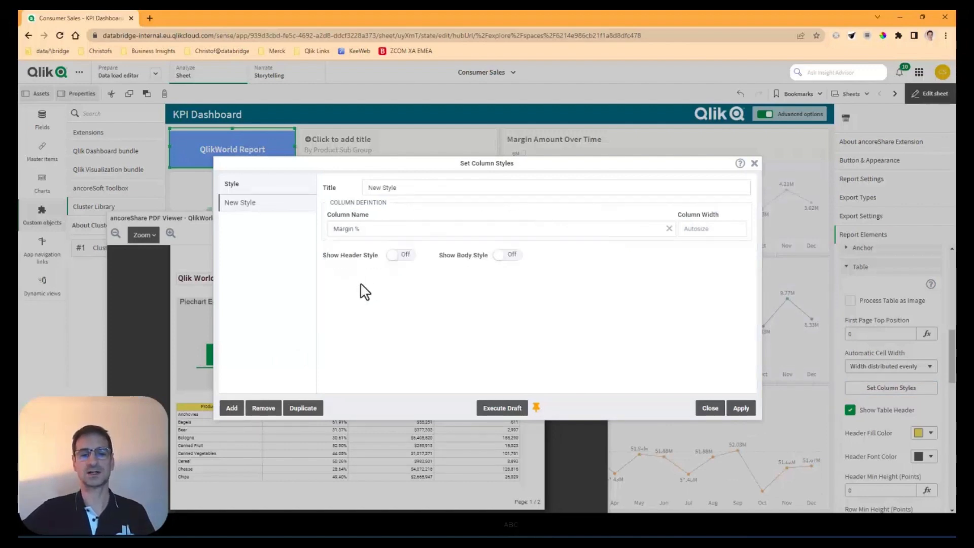
Enable the Margin % body style with font color #3F51B5, apply it and close the column styles
click(501, 255)
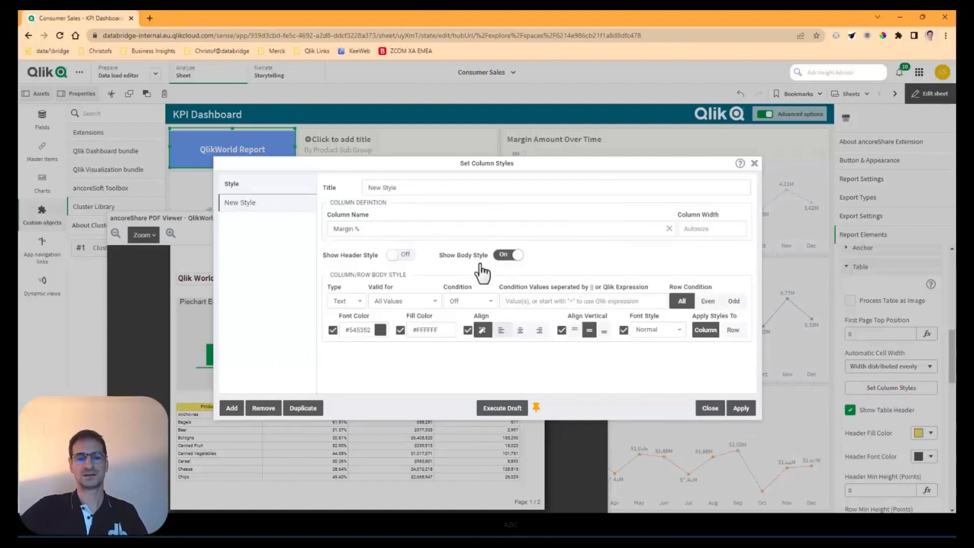
click(380, 331)
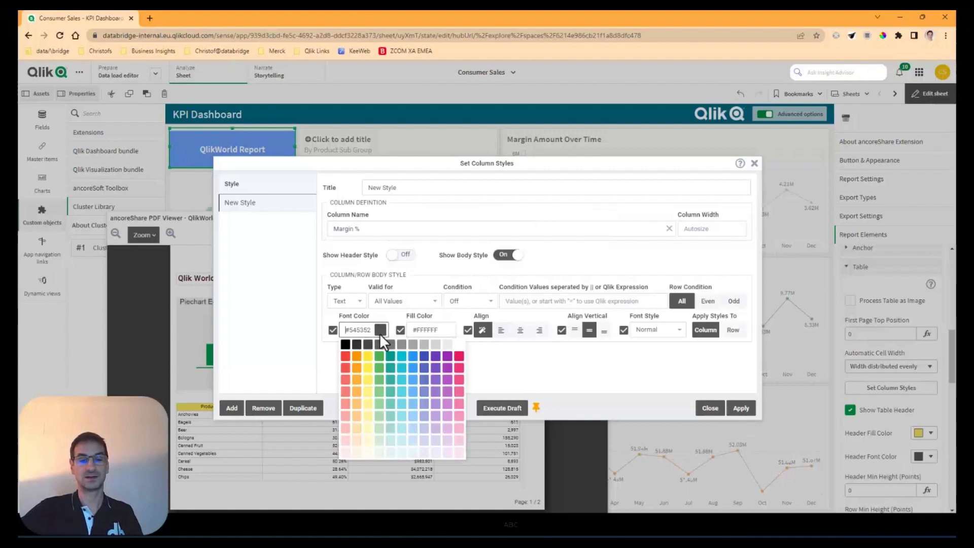
click(424, 357)
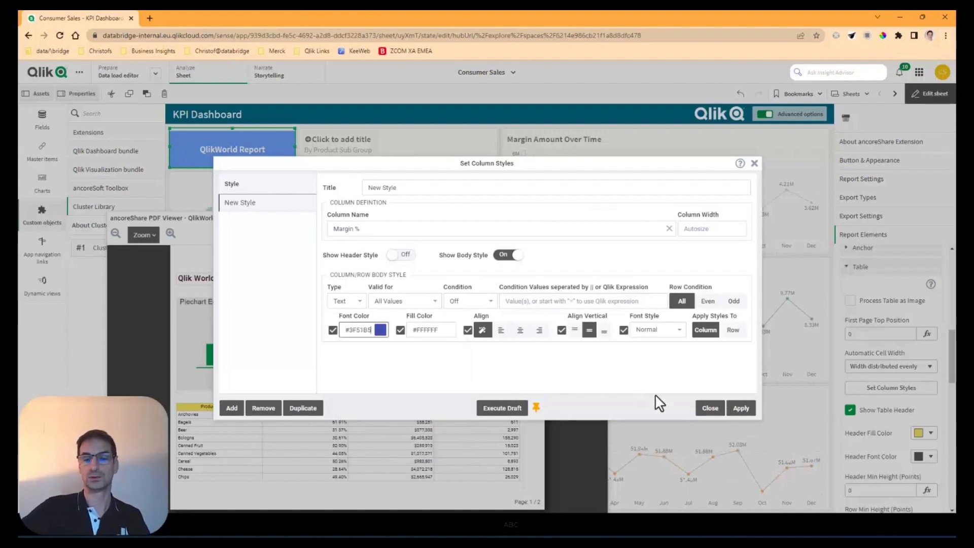
click(741, 410)
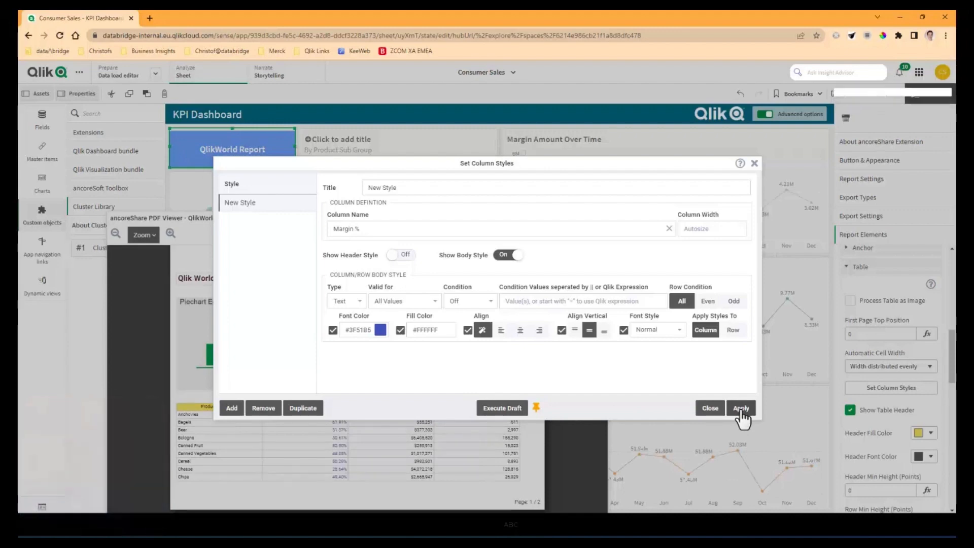
click(711, 408)
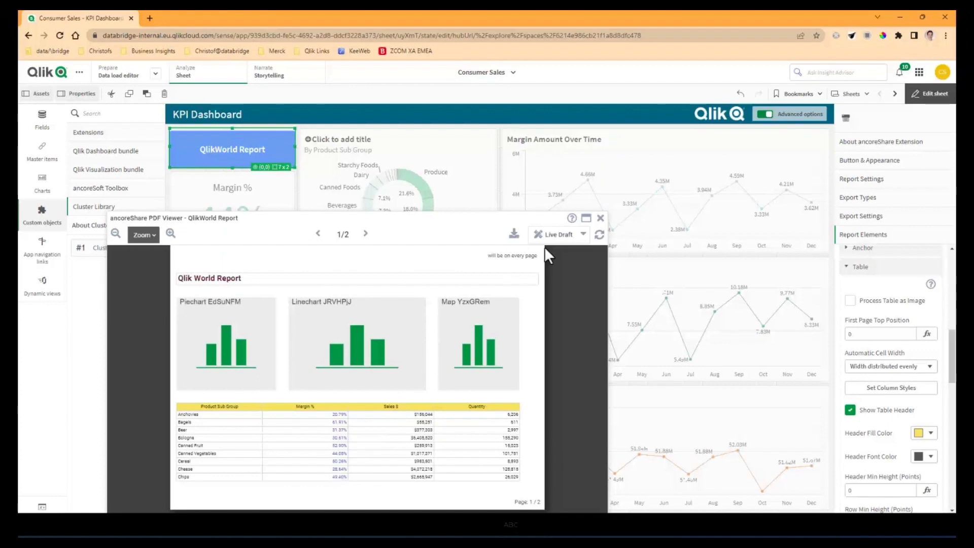
Switch the PDF viewer from Live Draft to Preview and check the table through page 4, then return to page 3
click(583, 234)
click(608, 274)
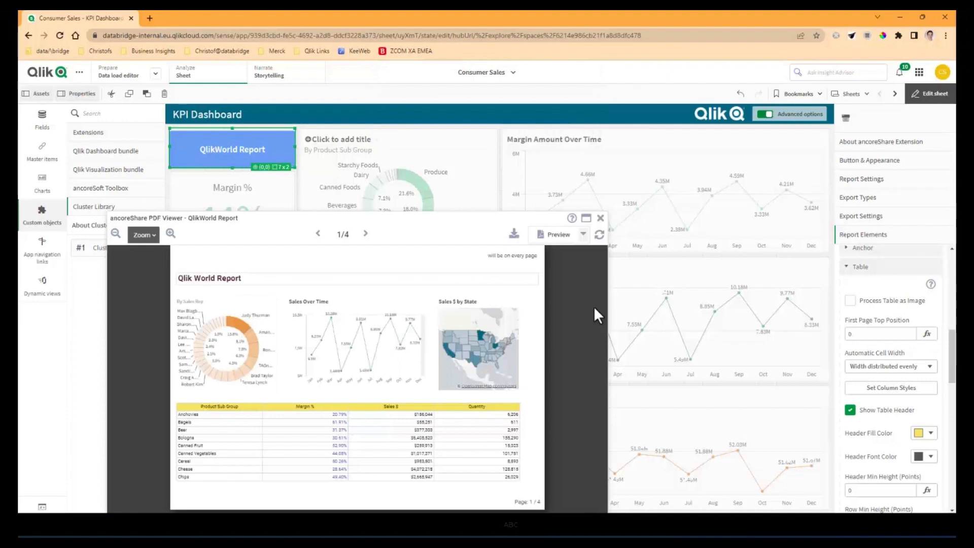
click(365, 234)
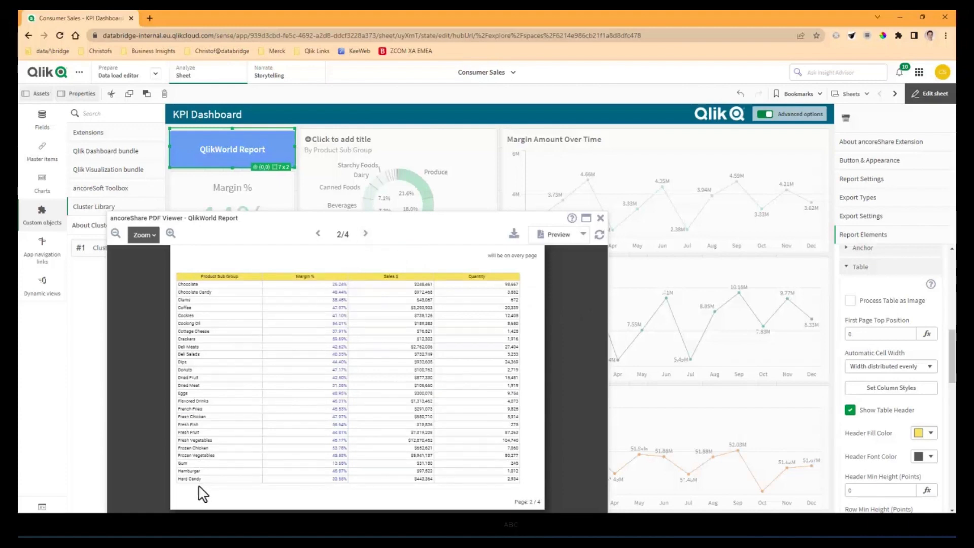
click(366, 234)
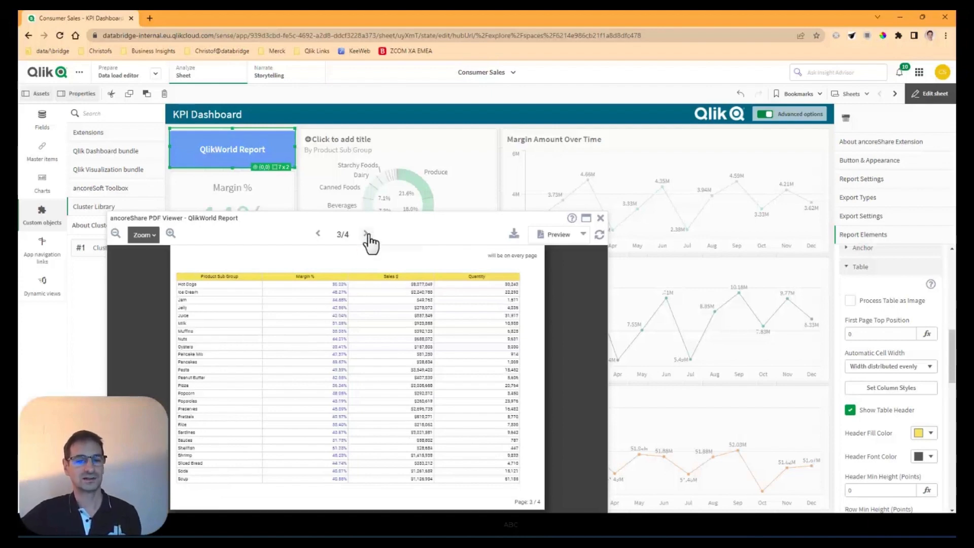
click(366, 233)
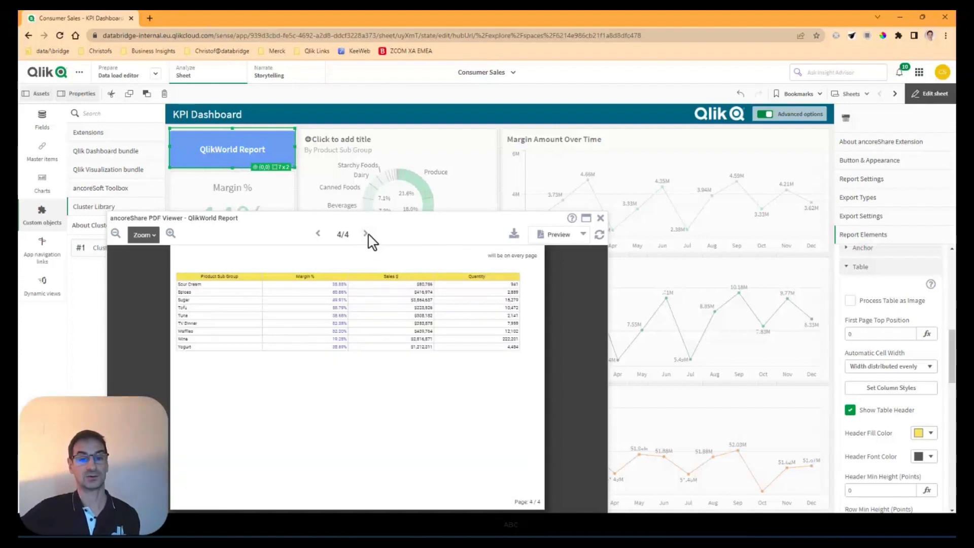
click(318, 234)
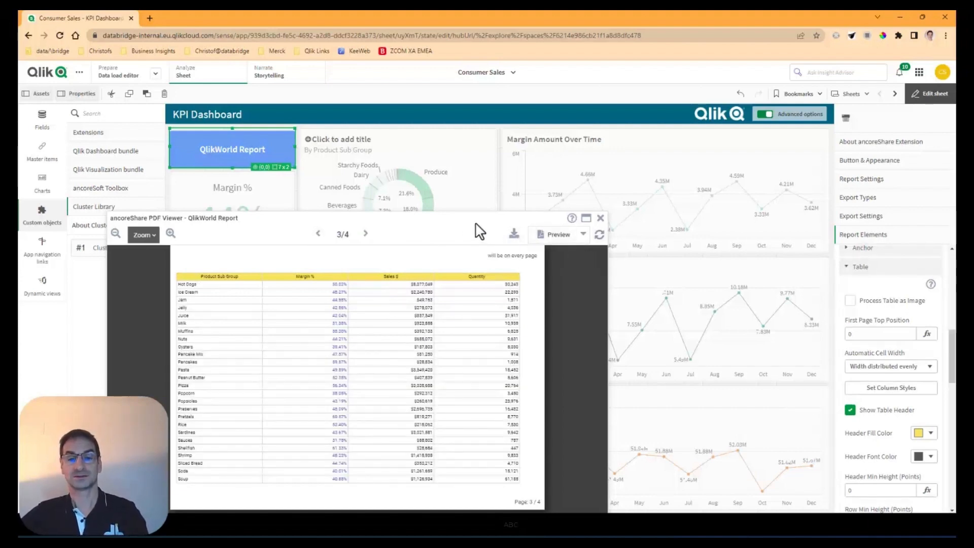
Move the PDF viewer aside and open the Sales & Margin Performance sheet
drag(462, 221, 406, 147)
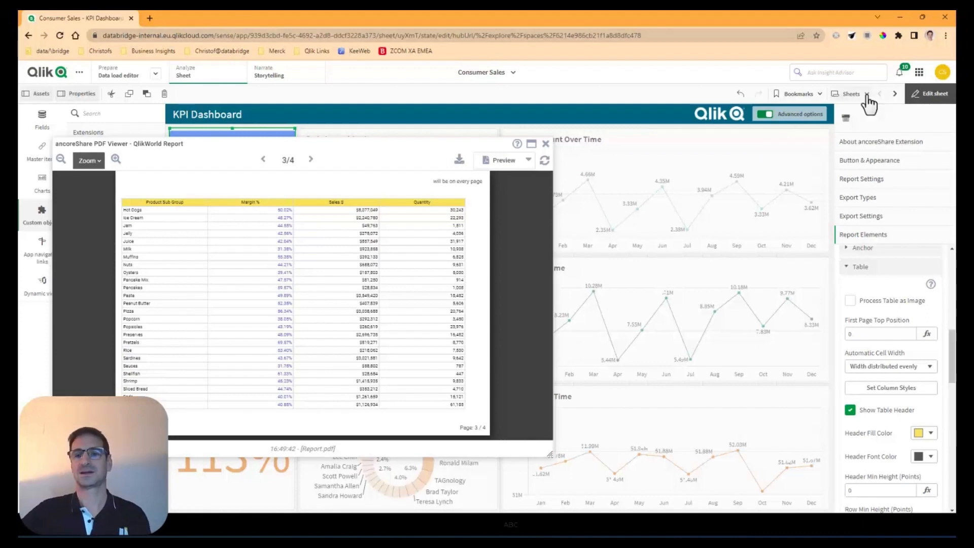
click(867, 98)
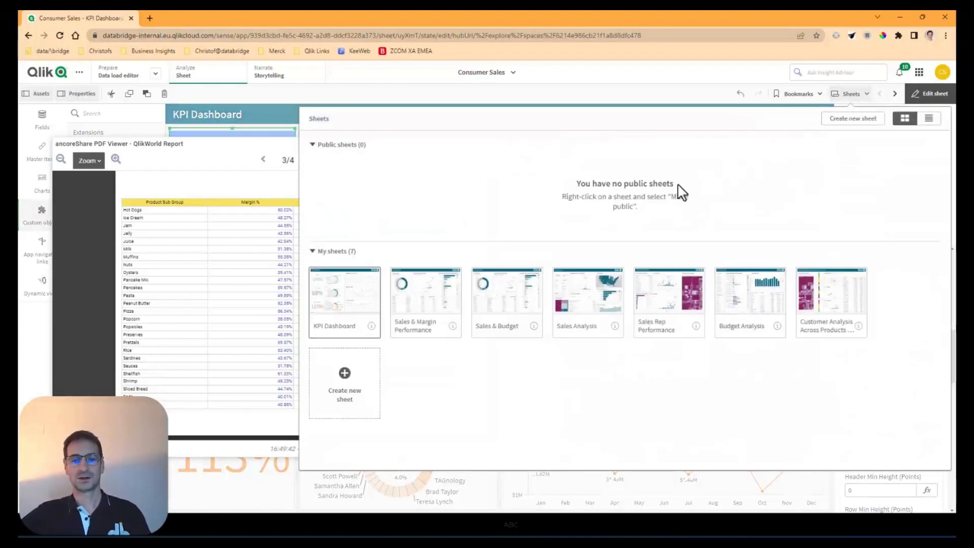
click(433, 307)
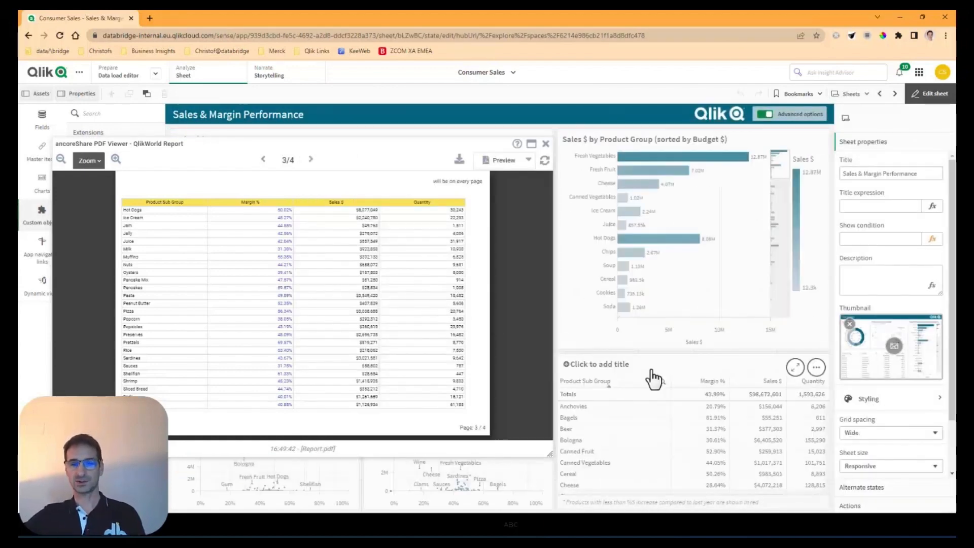
Add the Product dimension as a column to the product sub group table and place it directly after Product Sub Group
click(654, 378)
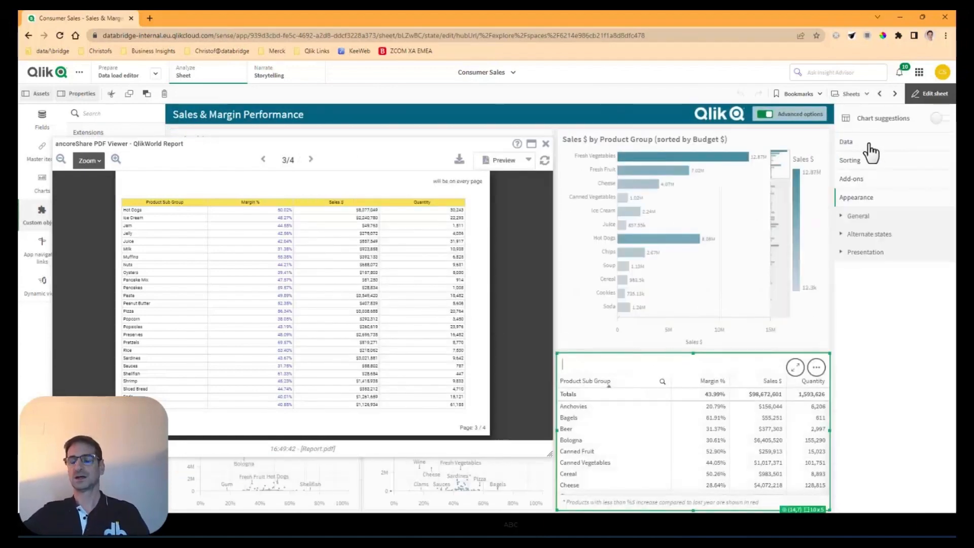
click(870, 149)
click(893, 265)
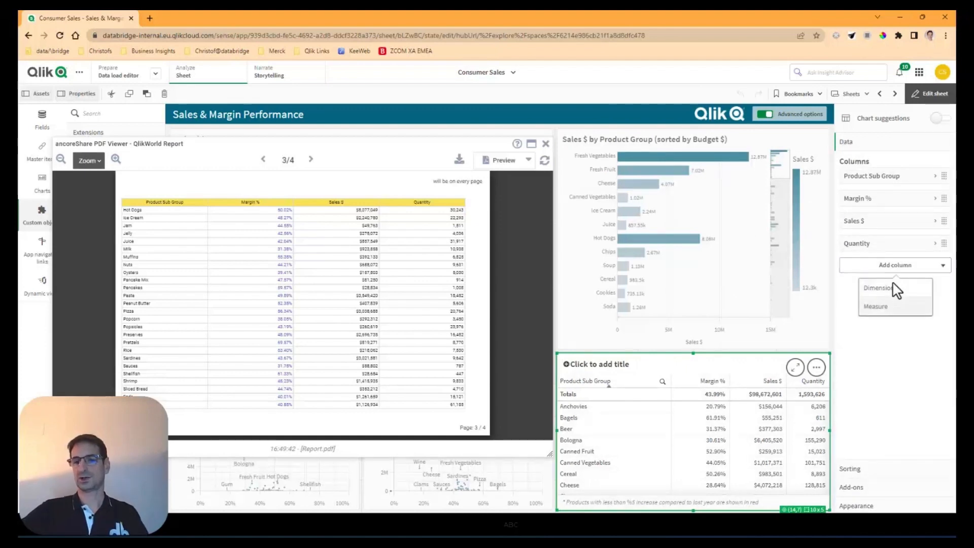
click(895, 292)
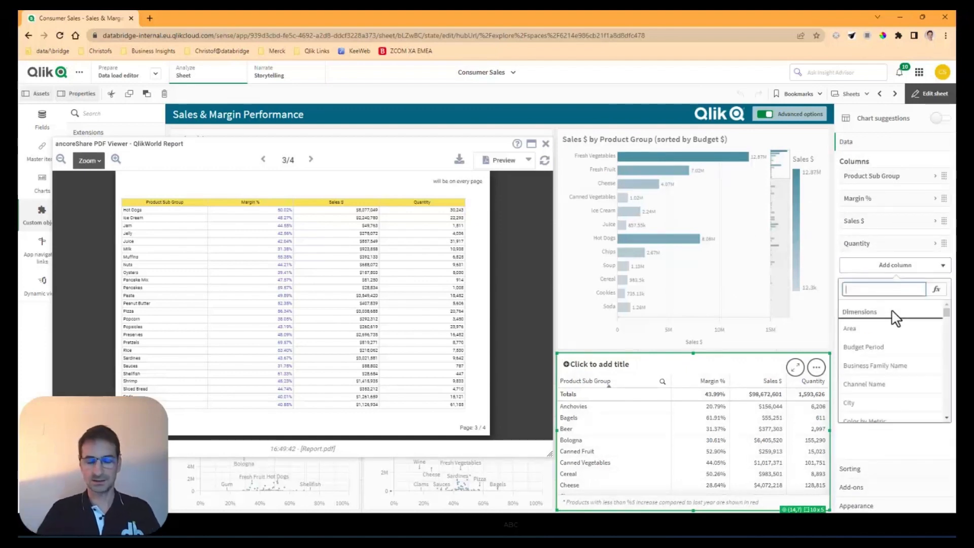
text(p)
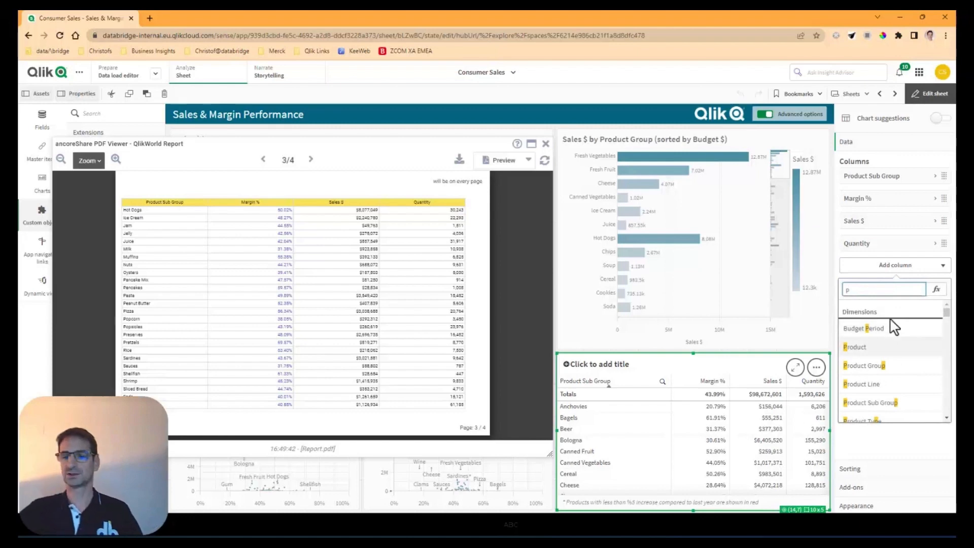
click(885, 349)
drag(884, 269, 891, 199)
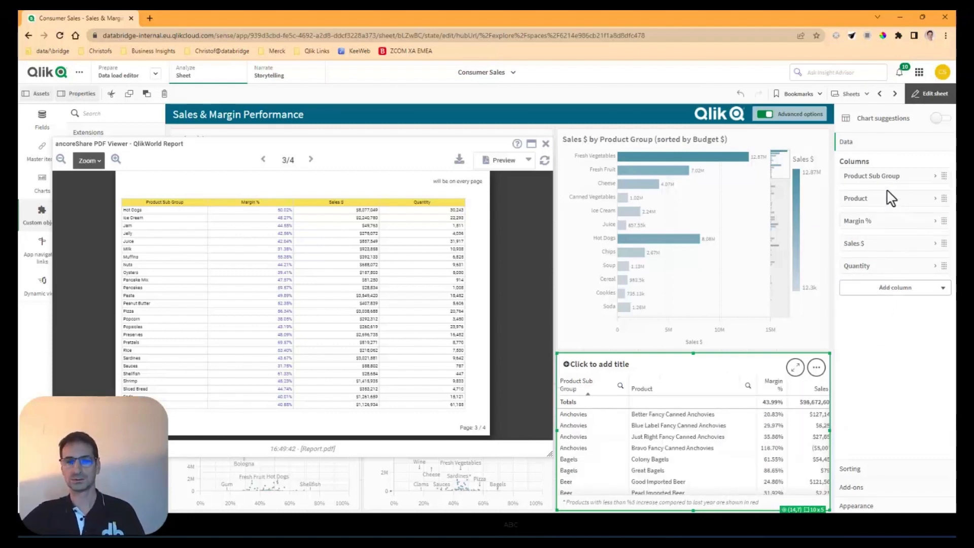
Refresh the PDF preview, check the table's product rows up to page 4 and return to page 1
click(544, 160)
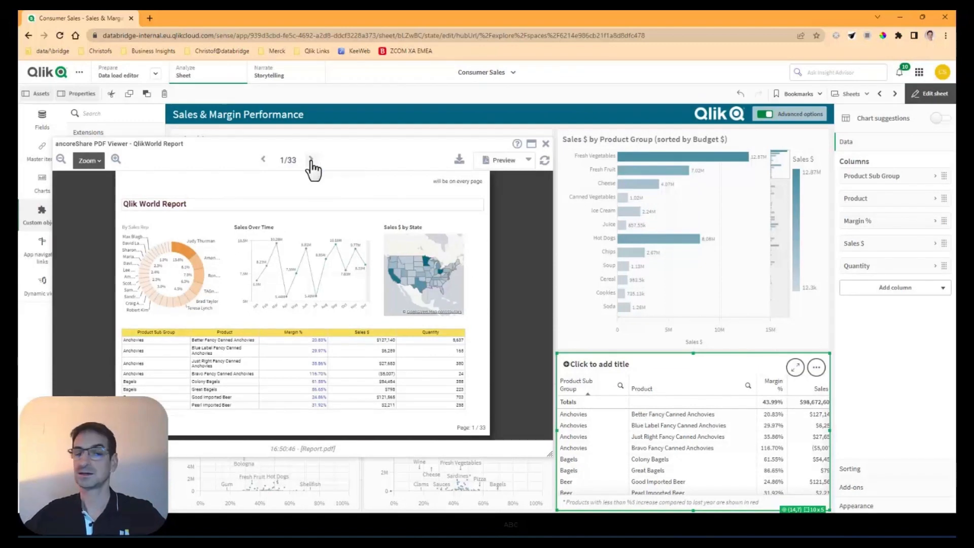
click(311, 161)
click(311, 161)
click(311, 161)
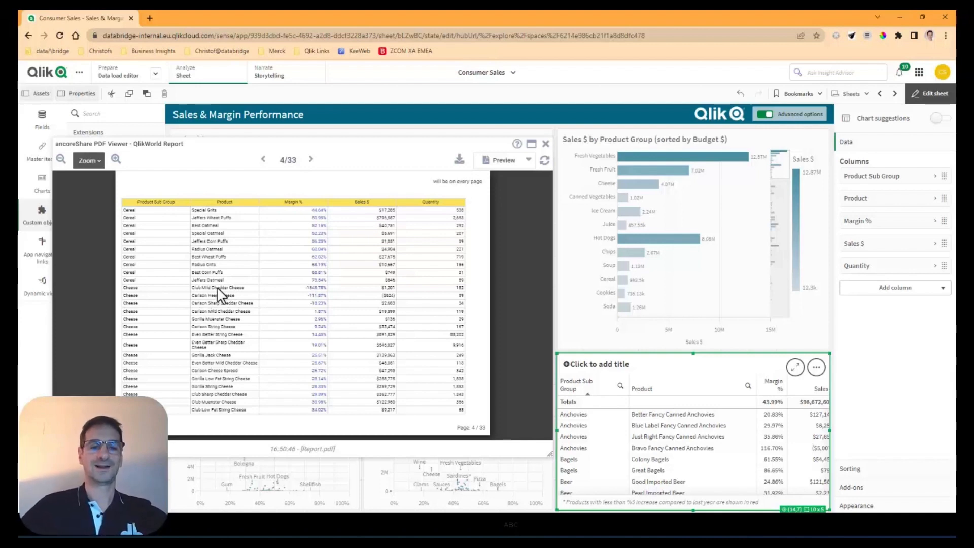
click(263, 161)
click(263, 161)
click(263, 161)
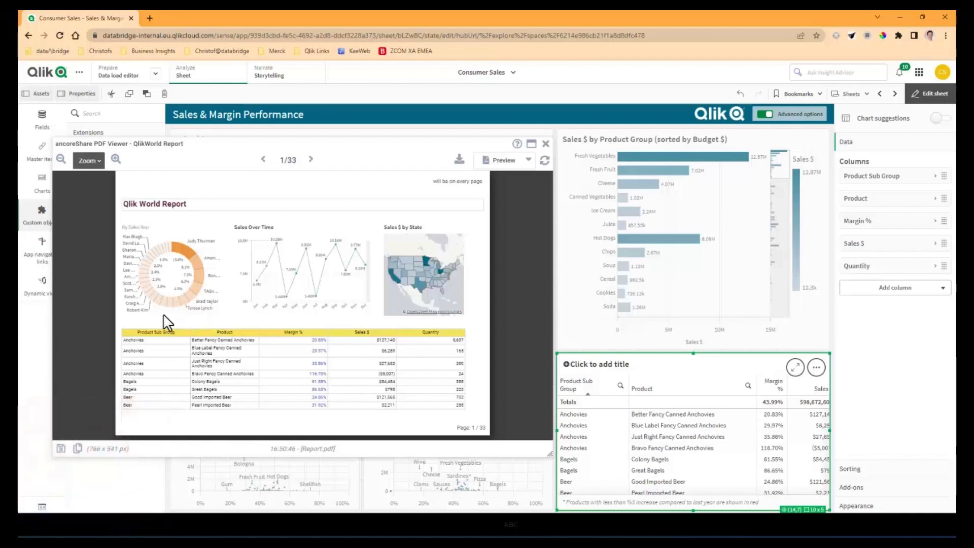
Shrink the PDF viewer to about 530 × 375 px, move it clear of the chart assets, and convert the product table to a pivot table
drag(550, 454, 484, 373)
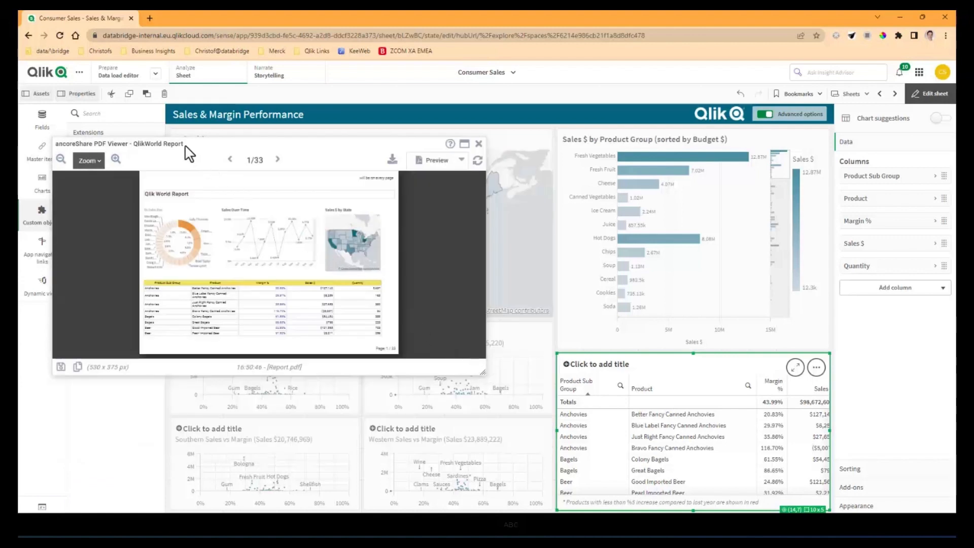
drag(186, 152, 274, 127)
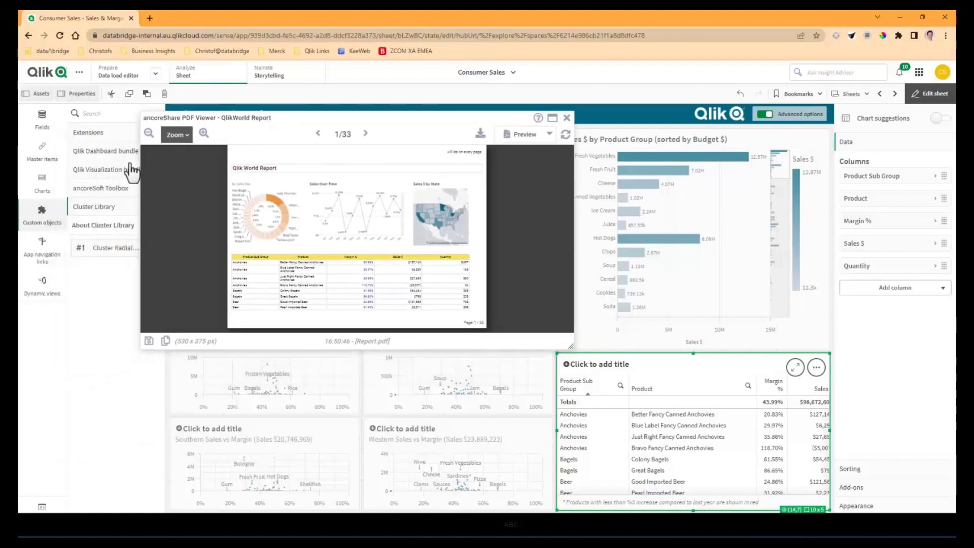
click(44, 189)
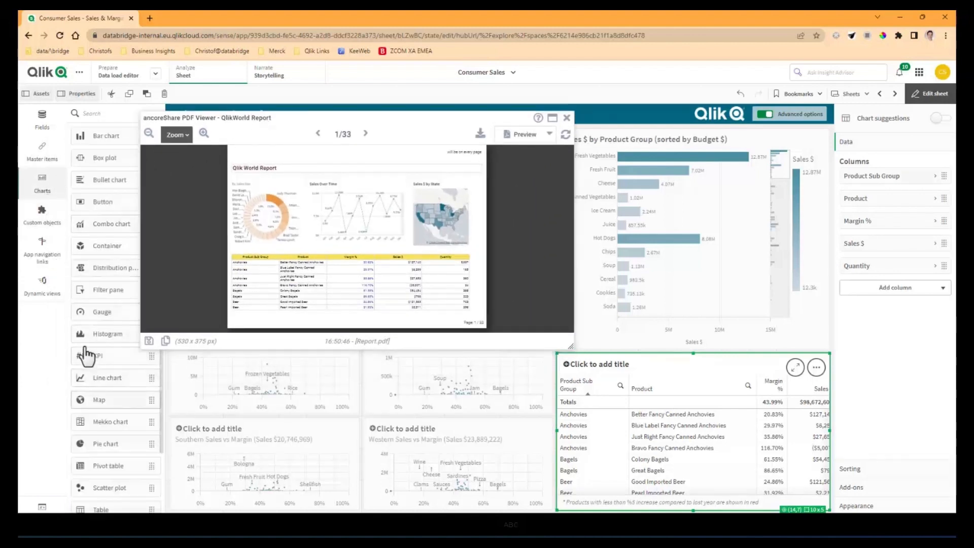
drag(110, 467, 638, 423)
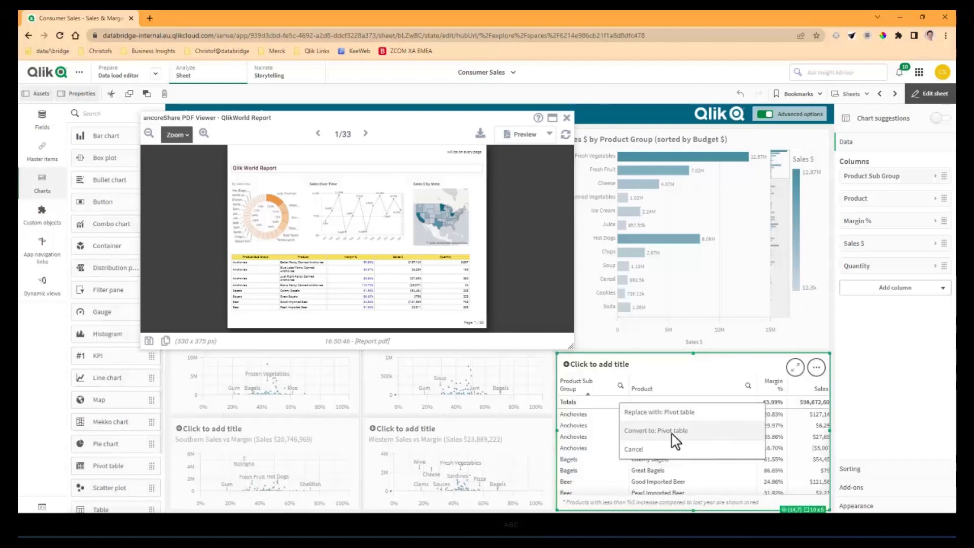
click(675, 441)
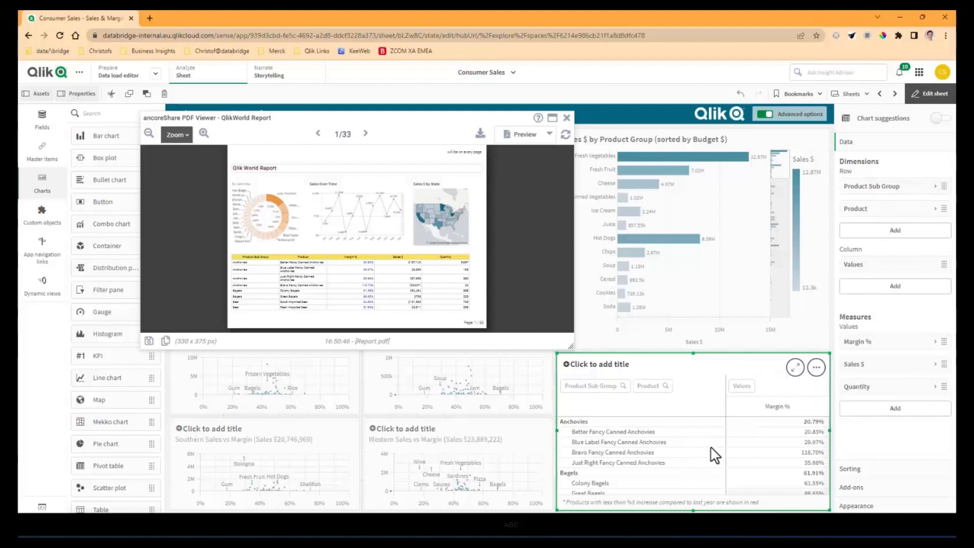
Check the row display options in the pivot table's presentation settings
click(863, 506)
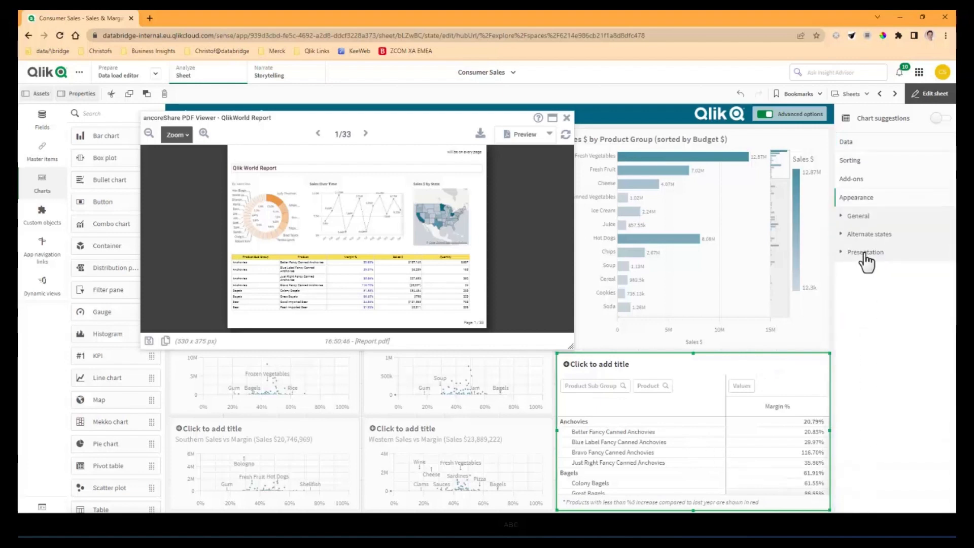
click(865, 252)
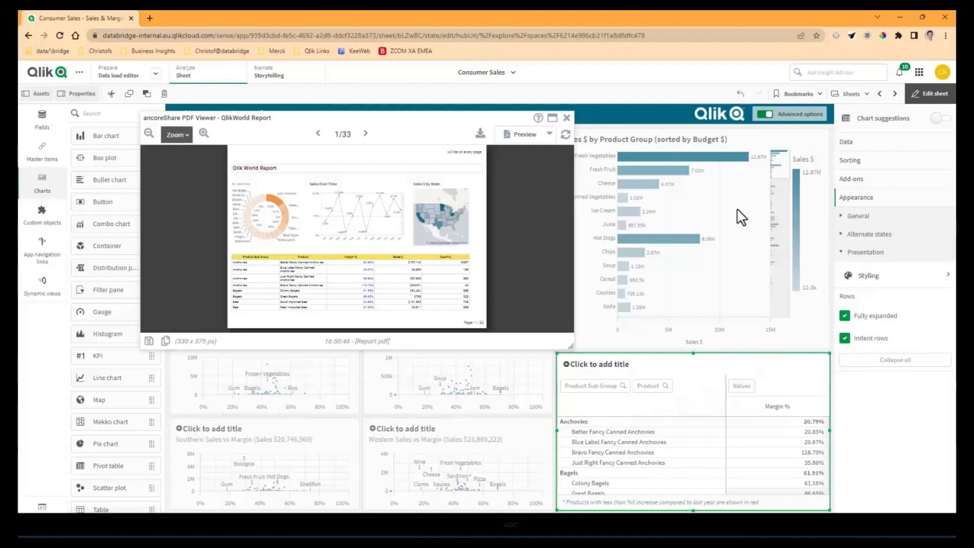
Refresh the PDF preview with the pivot table, download the report and open the downloaded PDF
click(522, 135)
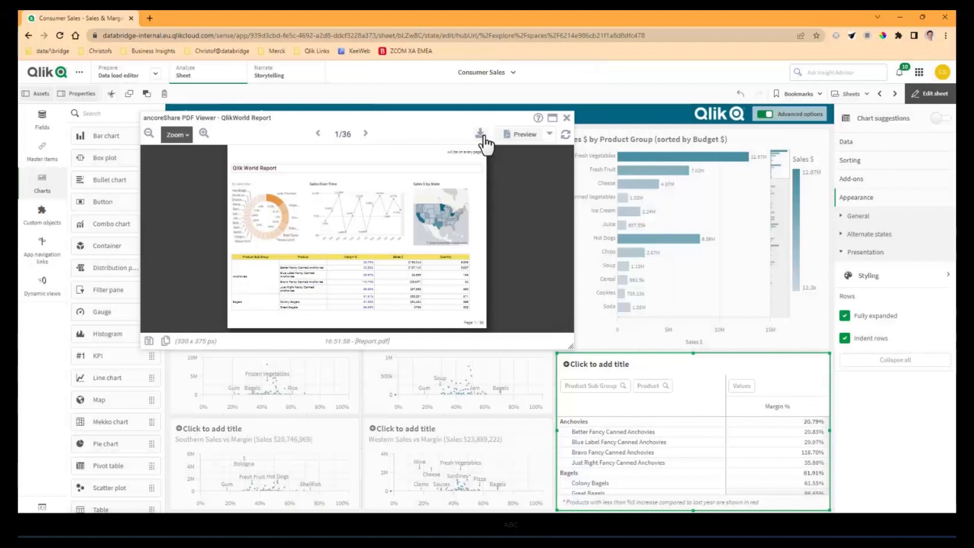
click(481, 138)
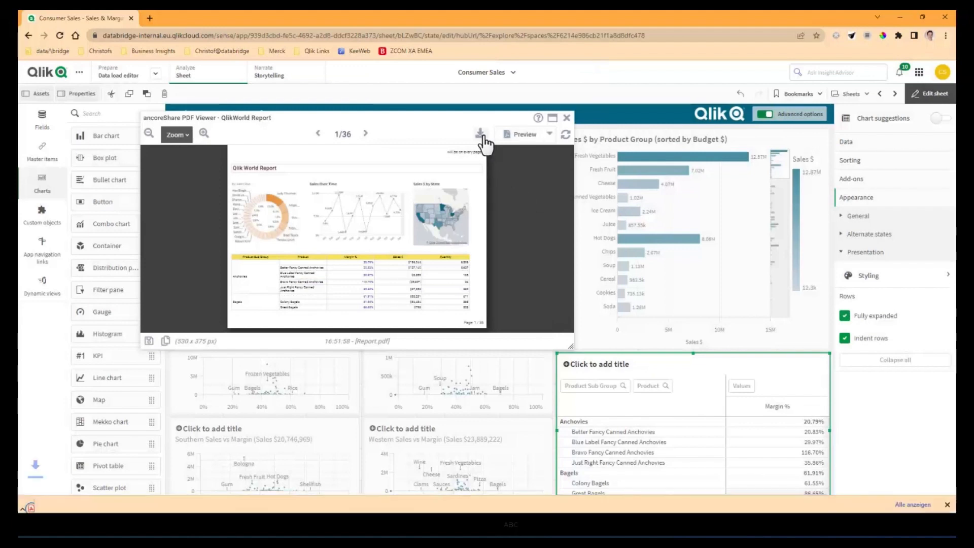
click(66, 502)
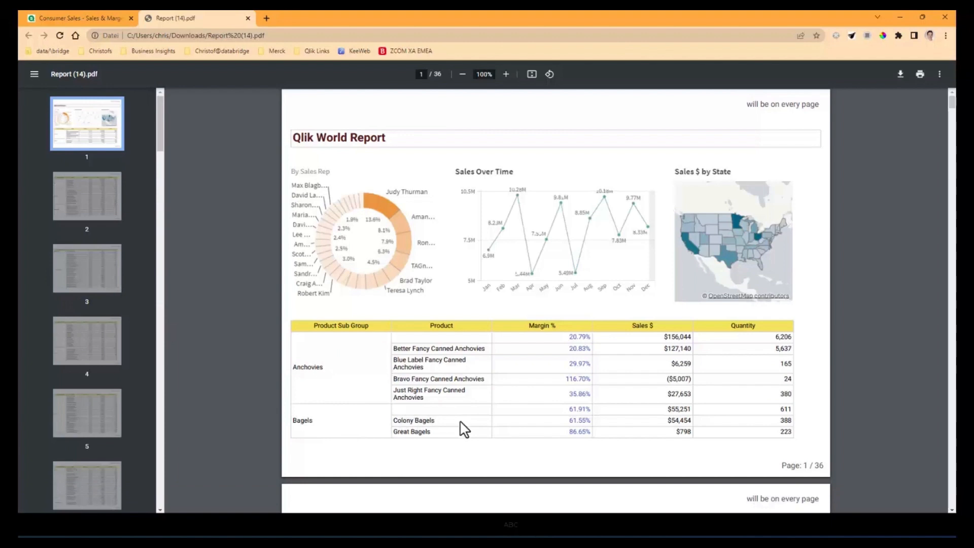
Review the pivot table's grouped product rows in the downloaded report from page 2 to page 11, and close the PDF
click(90, 206)
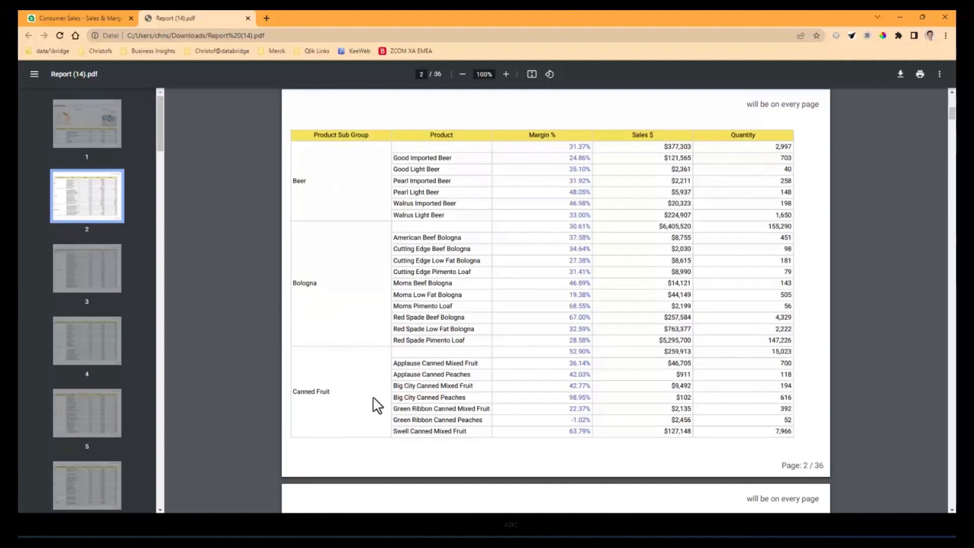
click(69, 266)
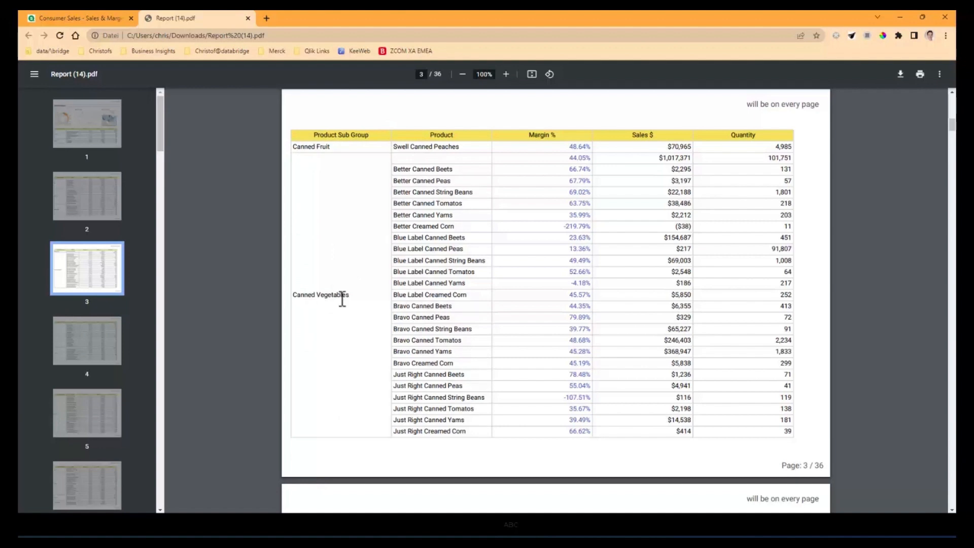
click(78, 350)
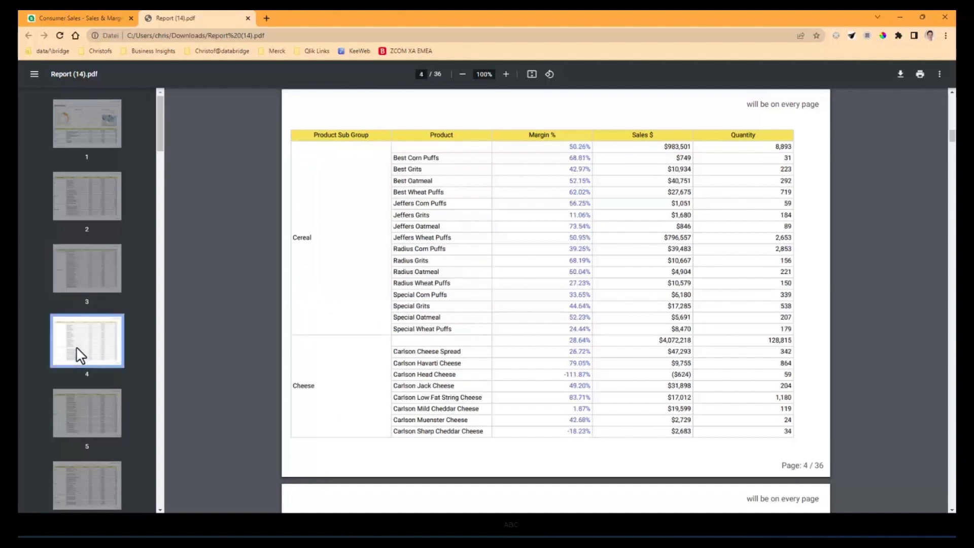
click(99, 412)
click(96, 365)
click(113, 431)
click(86, 479)
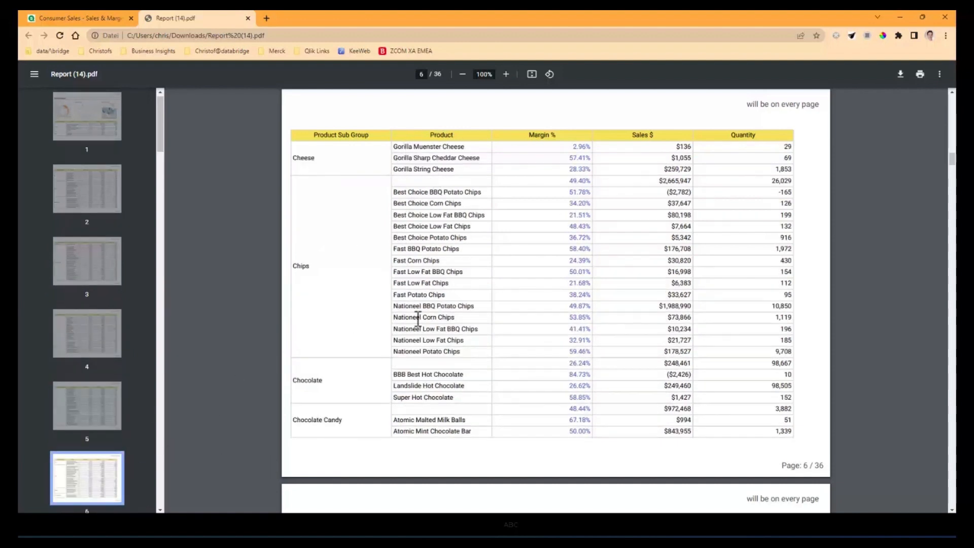
scroll(574, 301, down, 15)
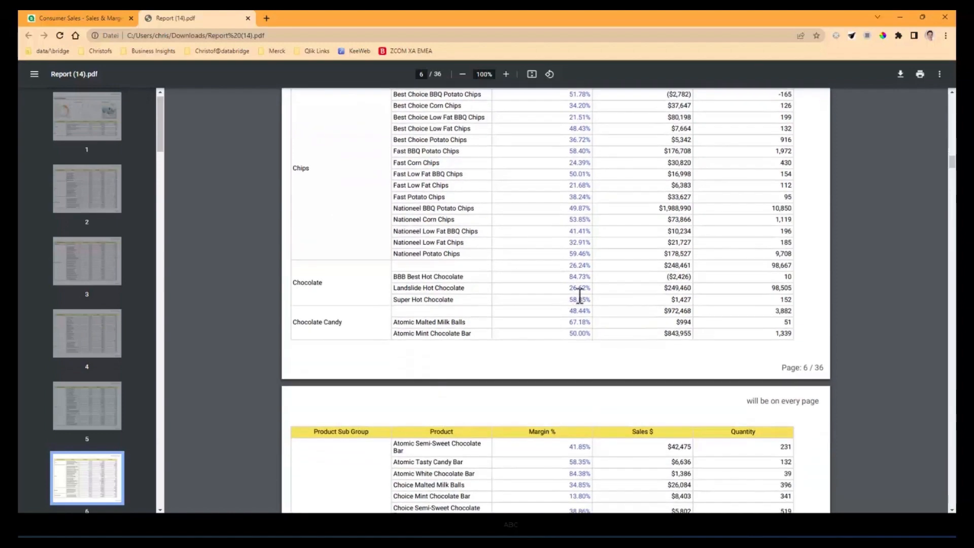
scroll(590, 312, down, 20)
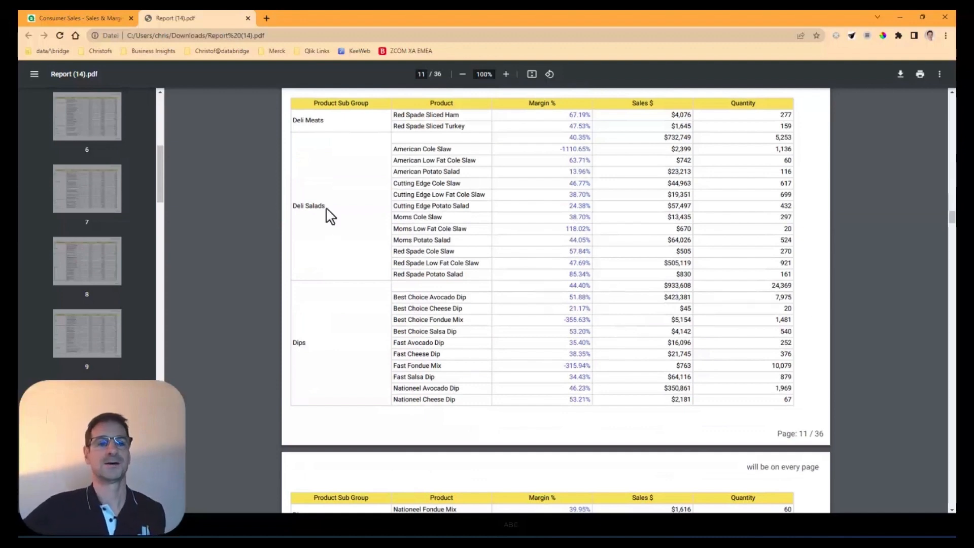
click(247, 18)
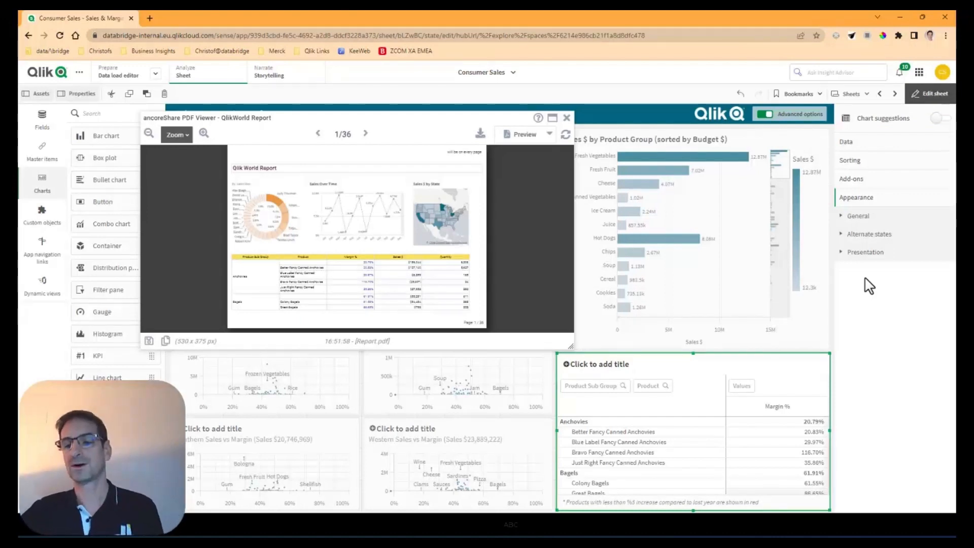
click(863, 253)
click(863, 219)
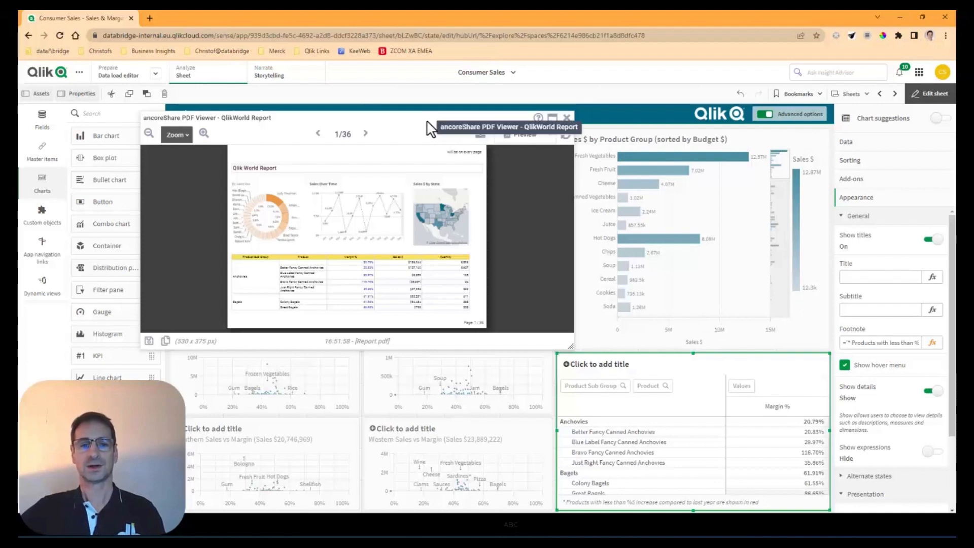
Move the PDF viewer aside, go to the KPI Dashboard sheet and show the QlikWorld Report button's report elements with the table element collapsed
drag(428, 131, 392, 217)
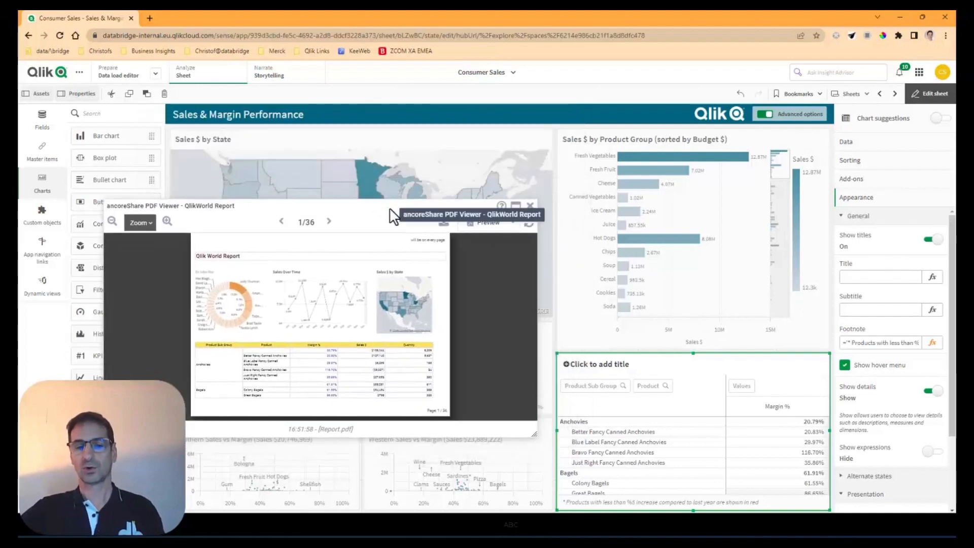
click(864, 99)
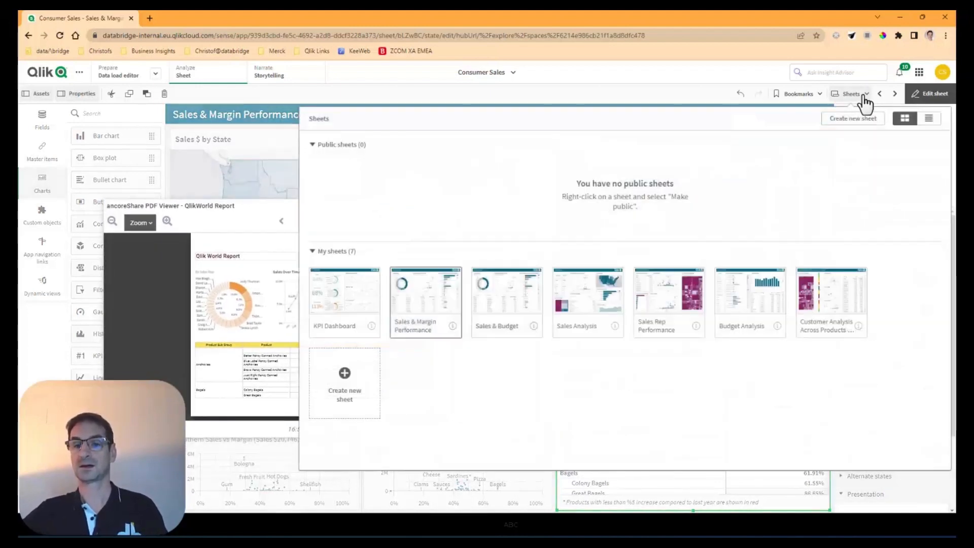
click(326, 315)
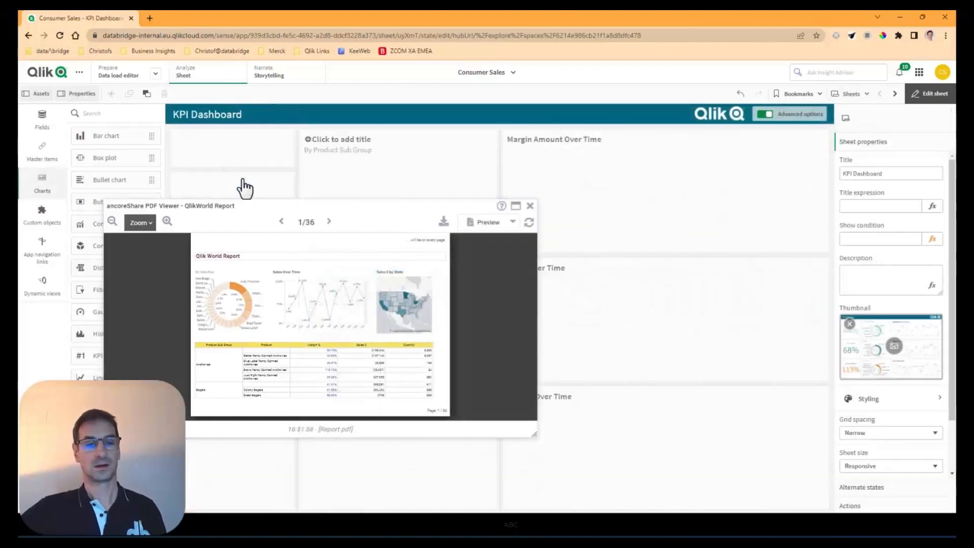
click(195, 170)
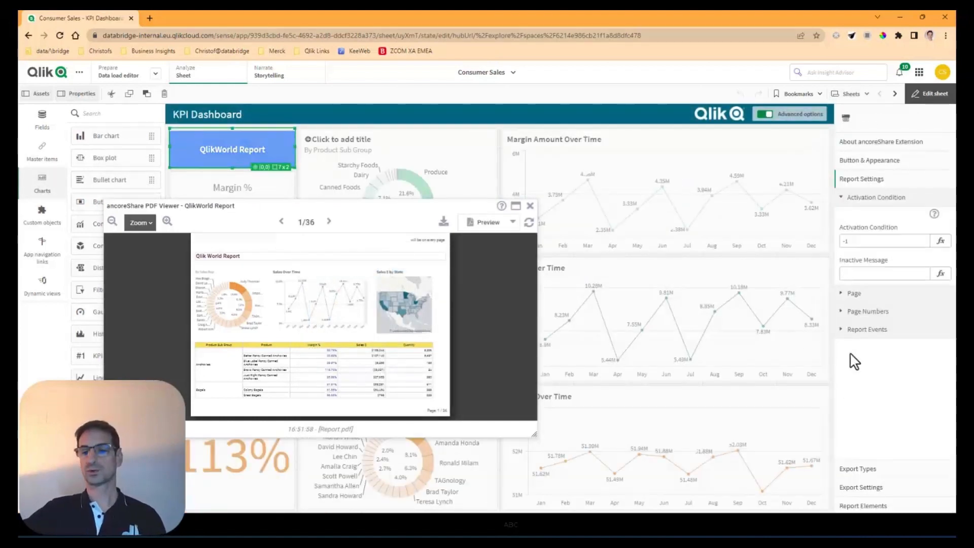
click(863, 505)
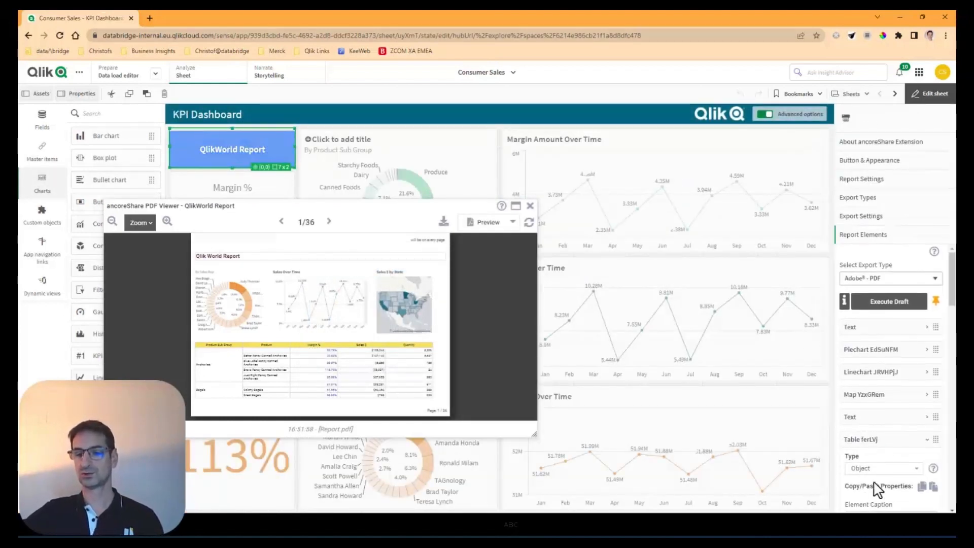
click(903, 441)
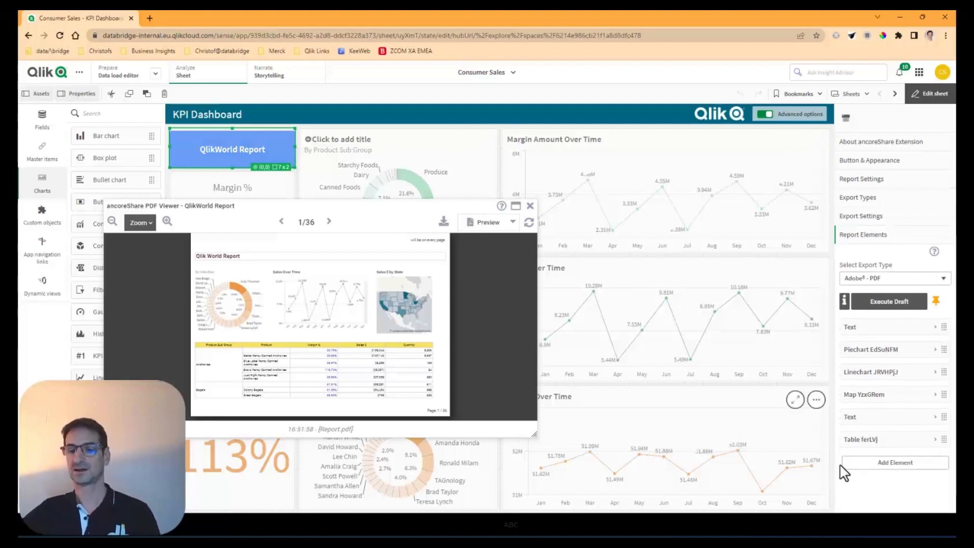
Caption the "will be on every page" text element Header and move it to the start of the report elements
click(882, 428)
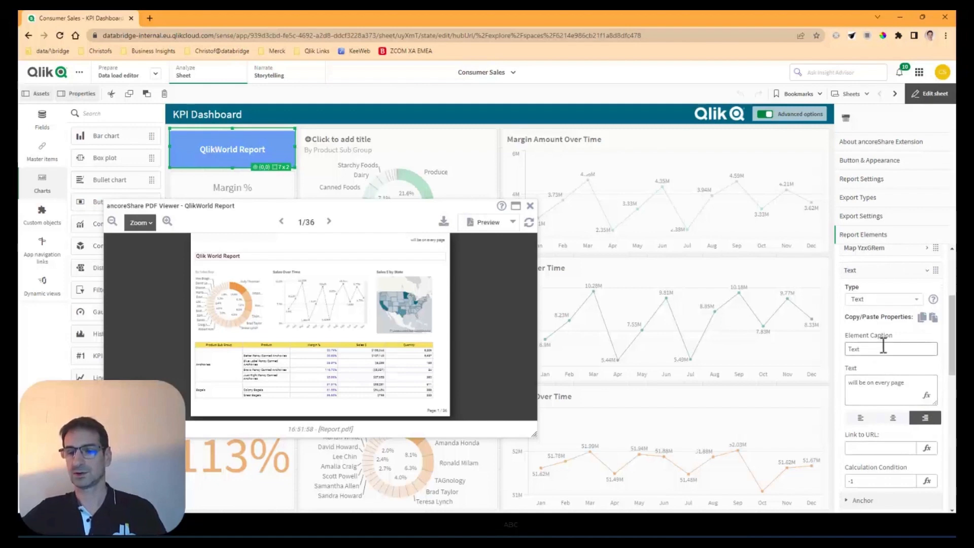
drag(883, 346, 839, 356)
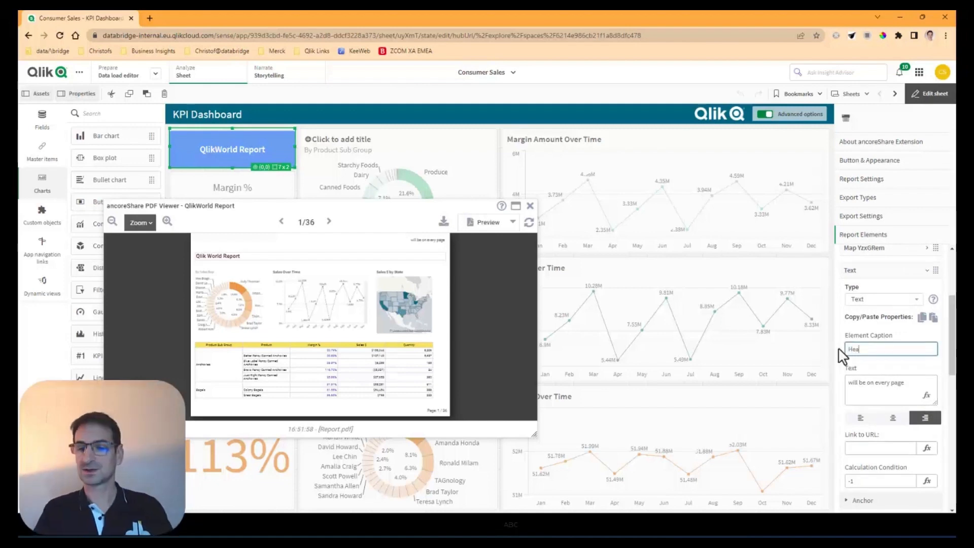
key(Tab)
scroll(913, 373, up, 3)
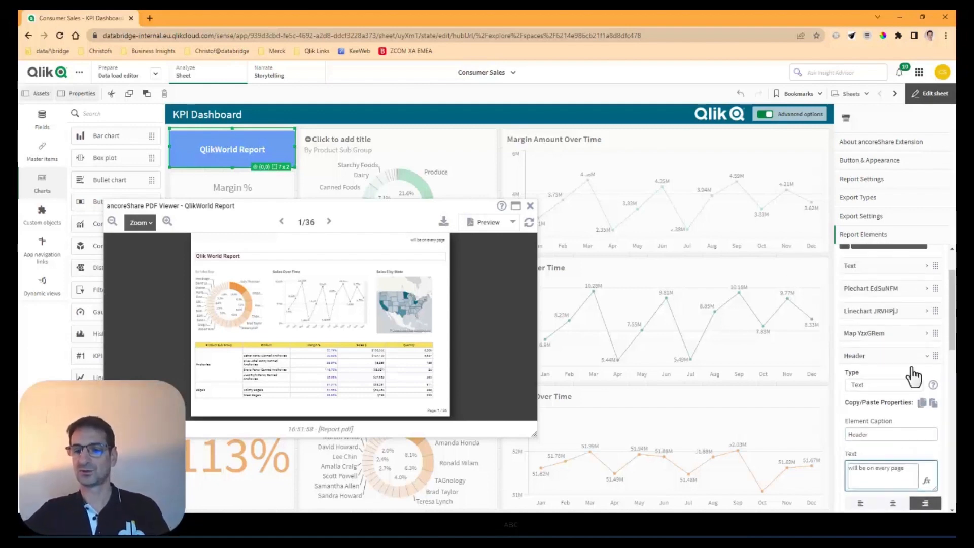
drag(872, 417, 913, 332)
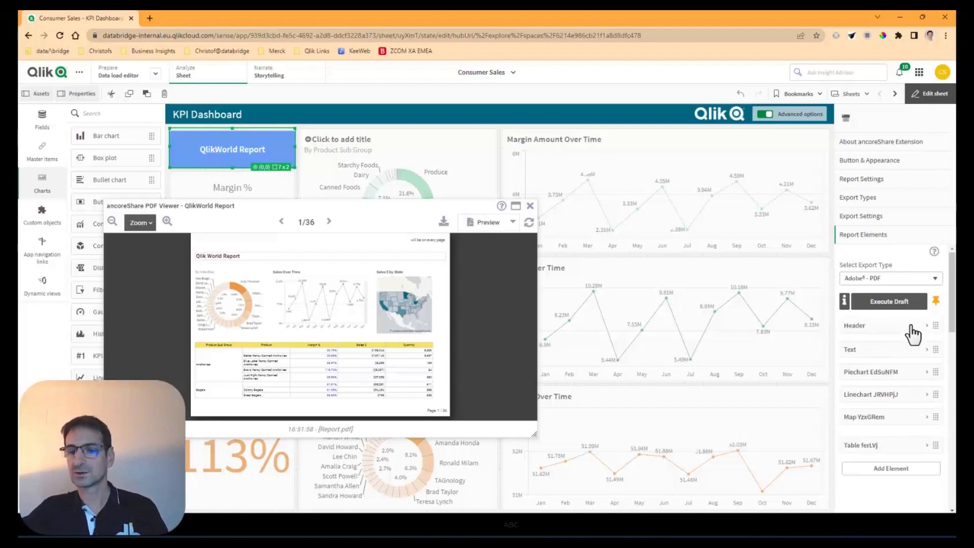
Add a Cycle Start element to the report and place it directly after the Header element
click(870, 463)
click(919, 462)
scroll(917, 456, down, 2)
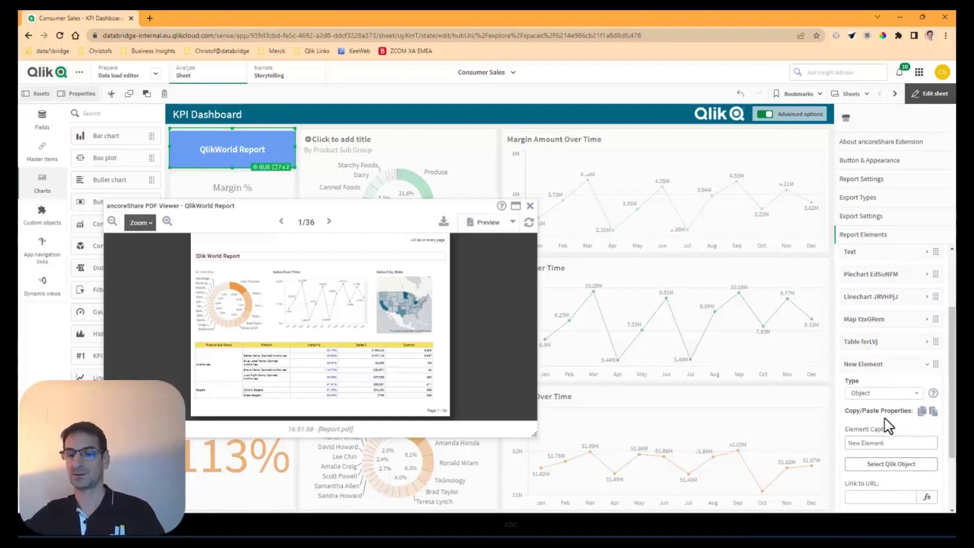
click(885, 396)
click(885, 480)
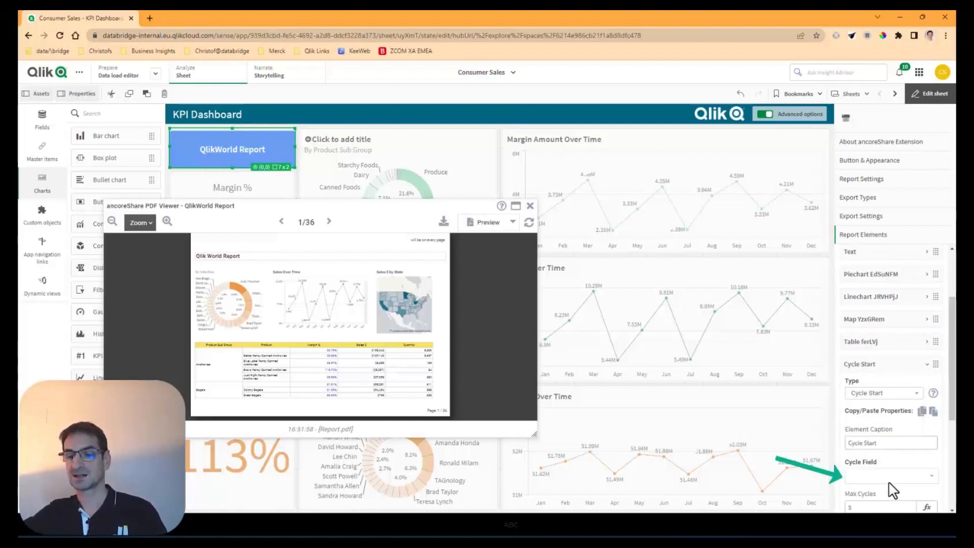
scroll(883, 439, up, 3)
click(912, 459)
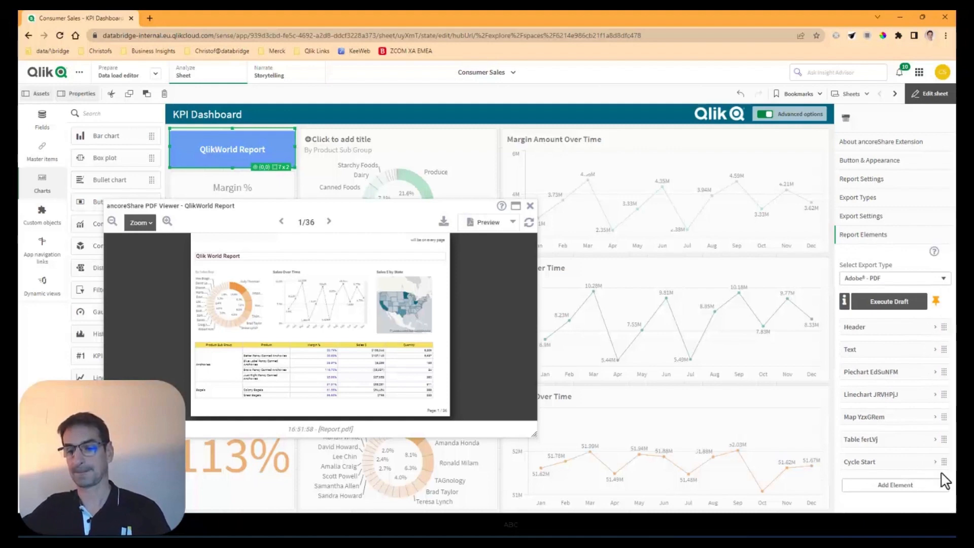
drag(944, 452, 933, 369)
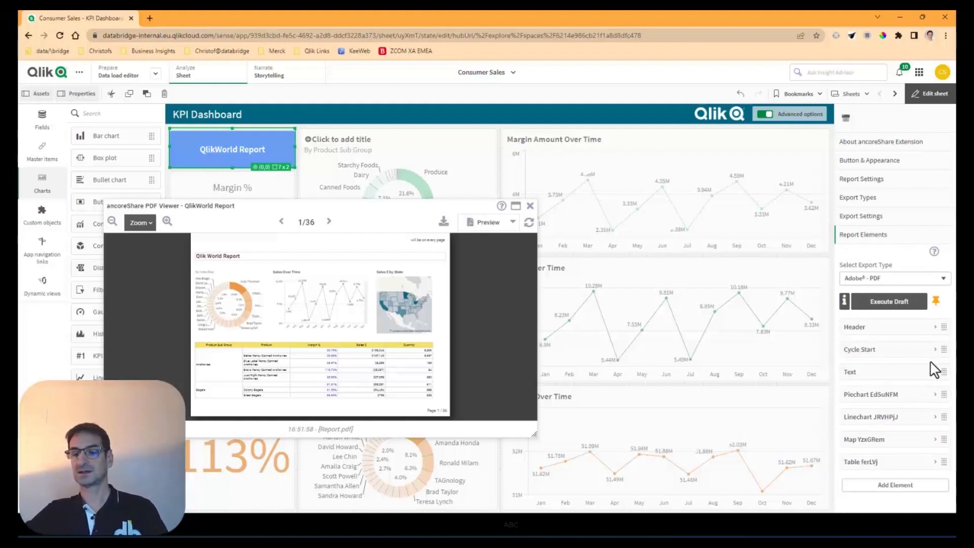
Add a Cycle End element after the table as the last report element
click(908, 486)
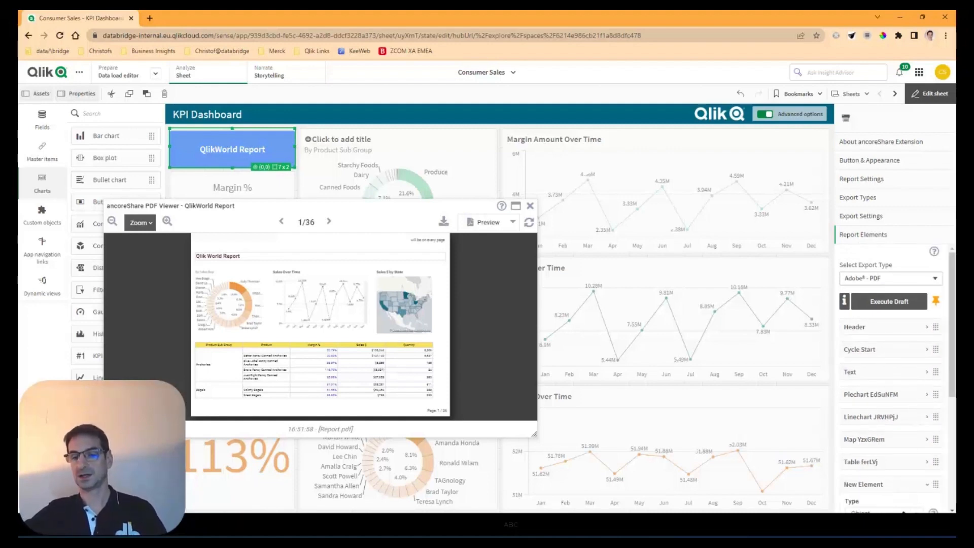
scroll(915, 493, down, 2)
click(899, 416)
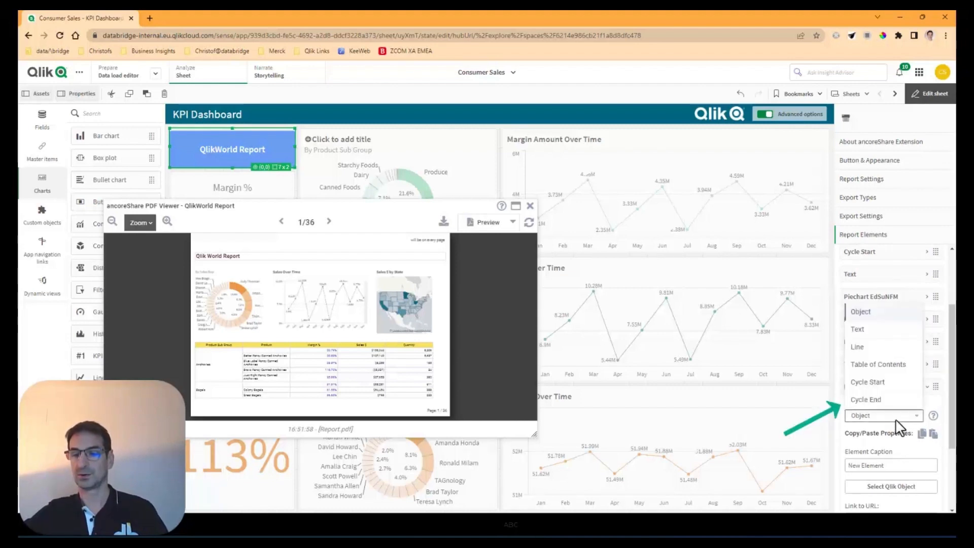
click(866, 399)
scroll(922, 399, up, 2)
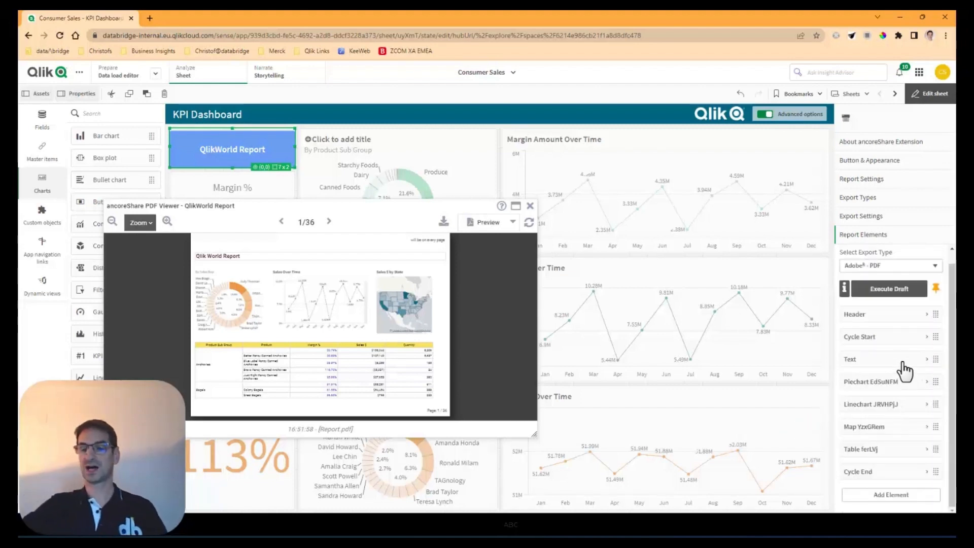
Set the Cycle Start element to begin cycles on a new page and allow a maximum of 50 cycles
click(916, 337)
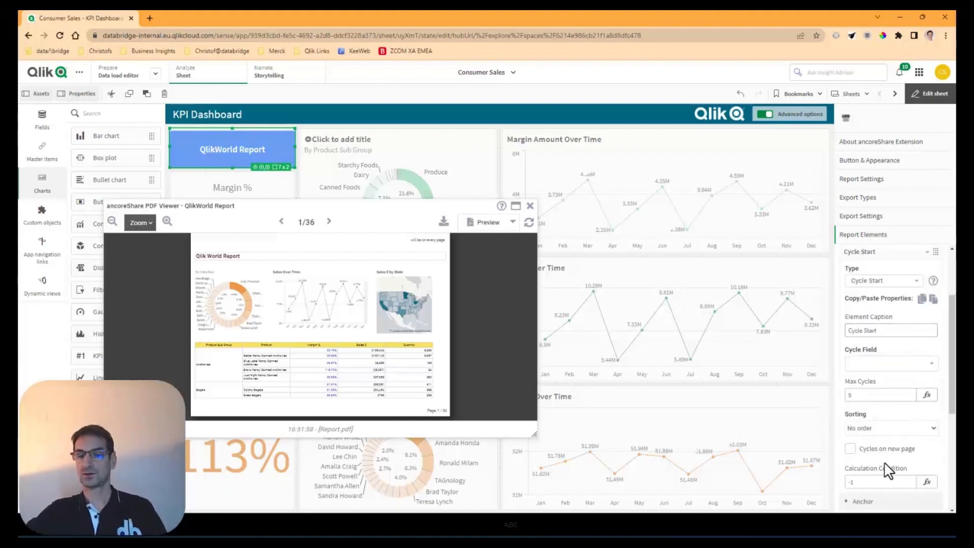
click(873, 451)
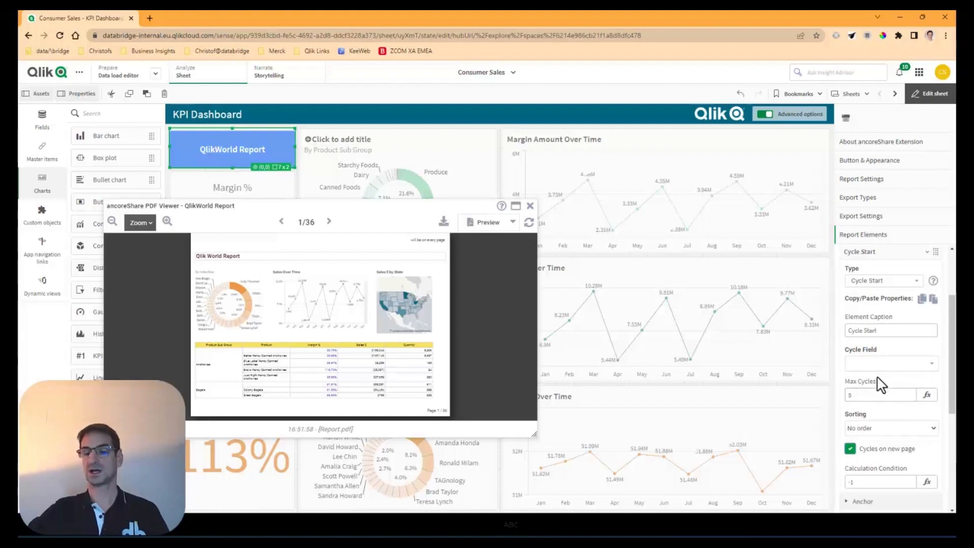
scroll(880, 384, up, 1)
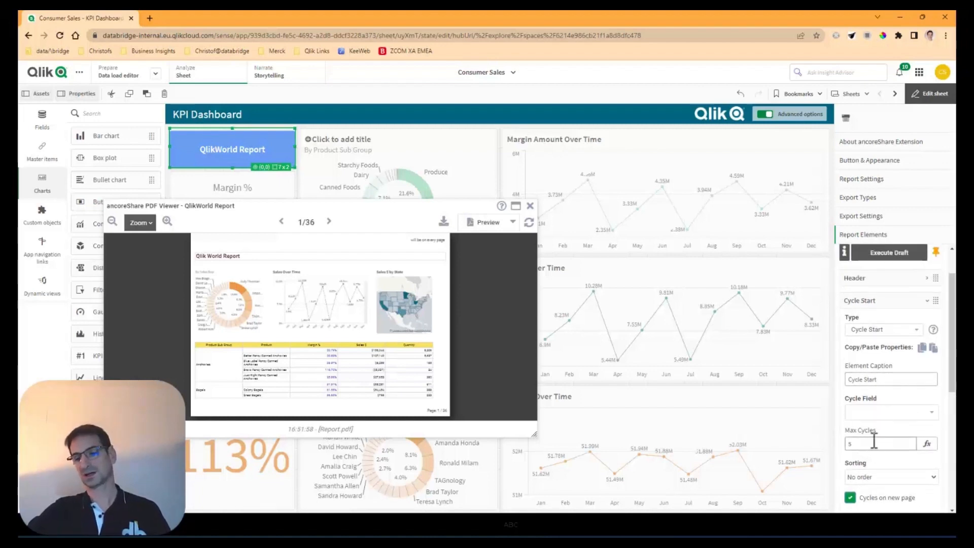
click(901, 444)
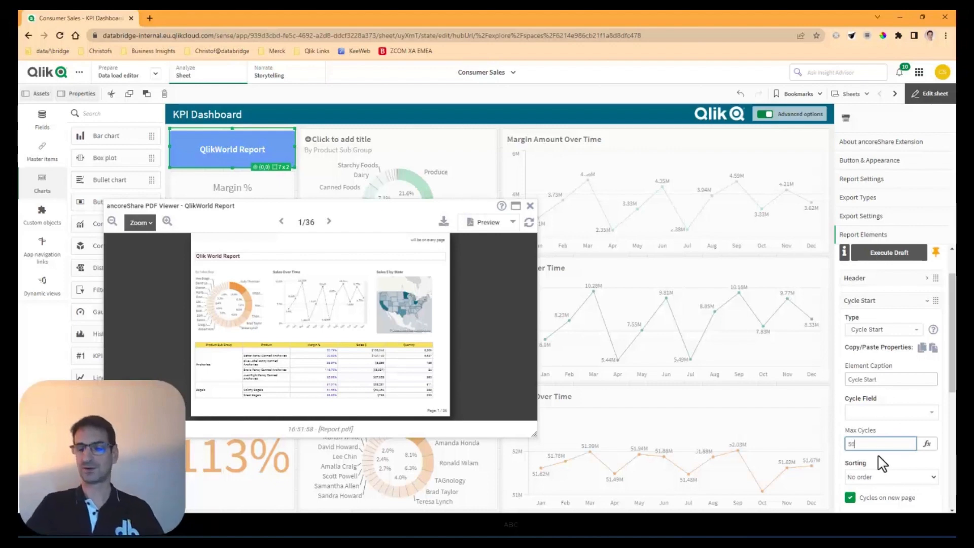
Set the Cycle Start element's cycle field to Region Name
click(928, 415)
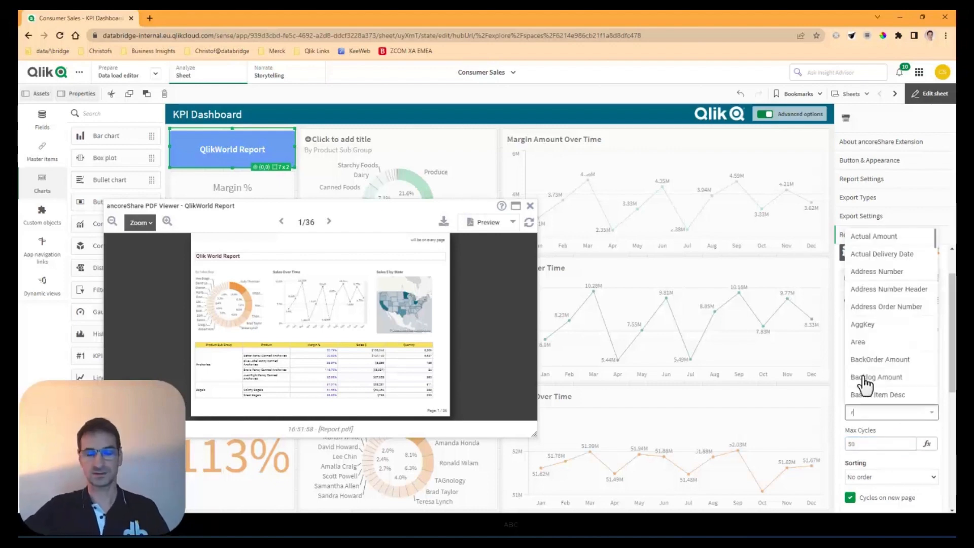
text(rea)
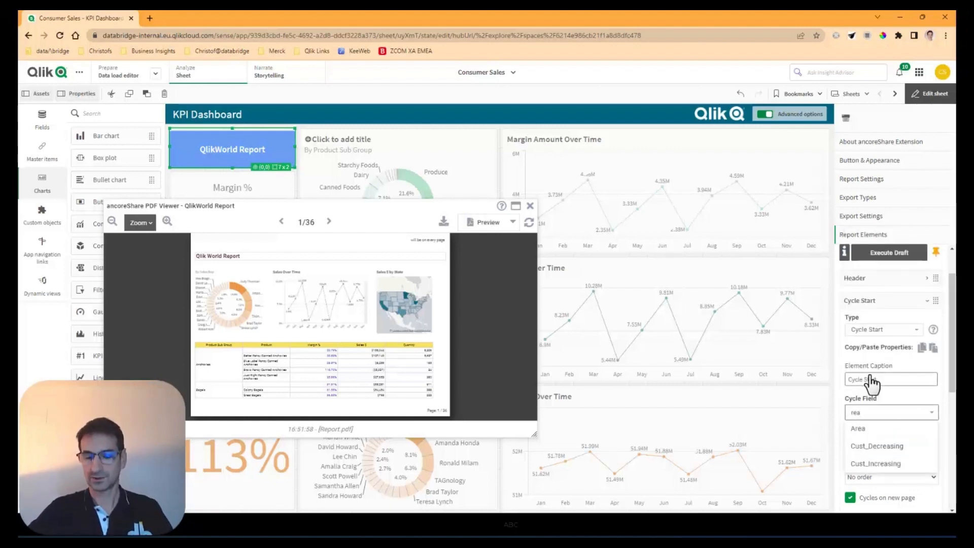
key(BackSpace)
text(g)
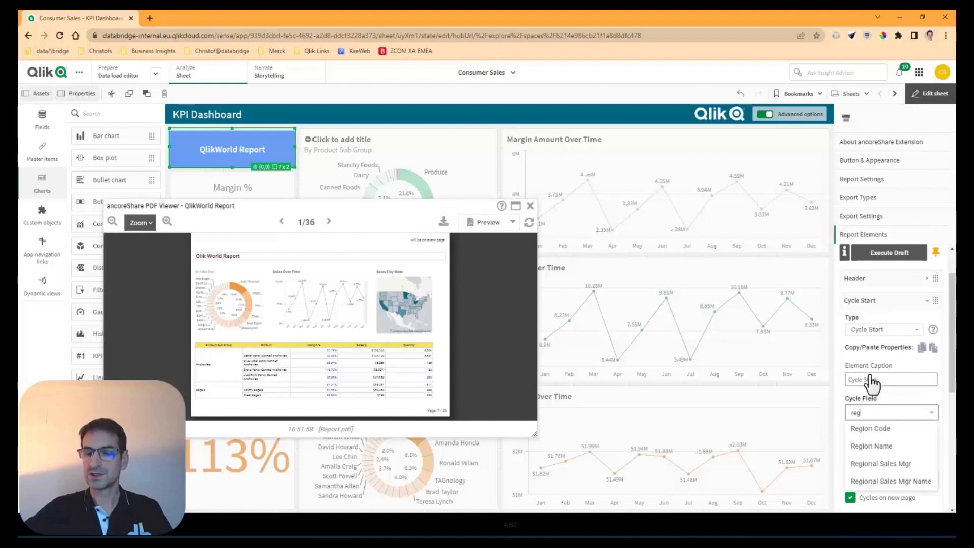
click(883, 448)
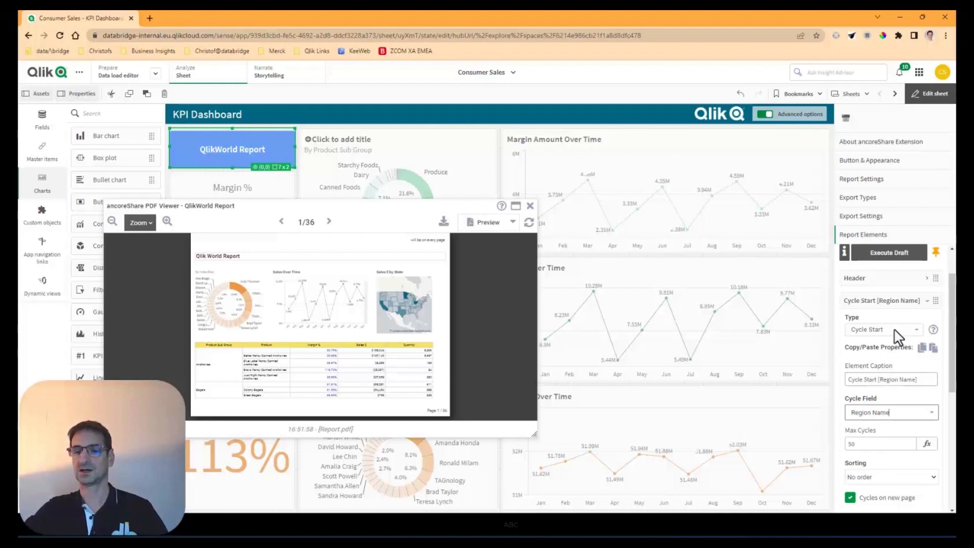
click(918, 304)
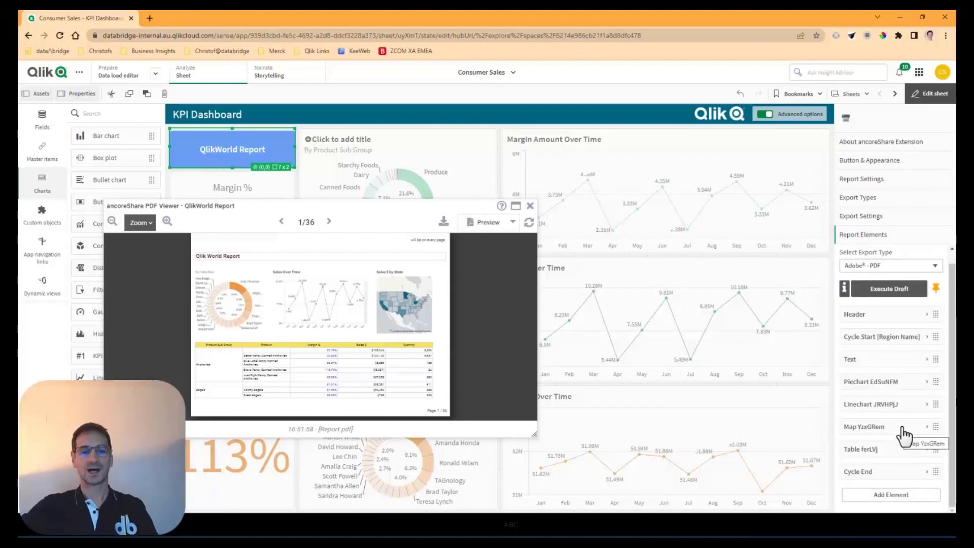
Change the report title Text element's expression to ='Qlik World Report ' & [Region Name]
click(910, 361)
scroll(908, 411, down, 1)
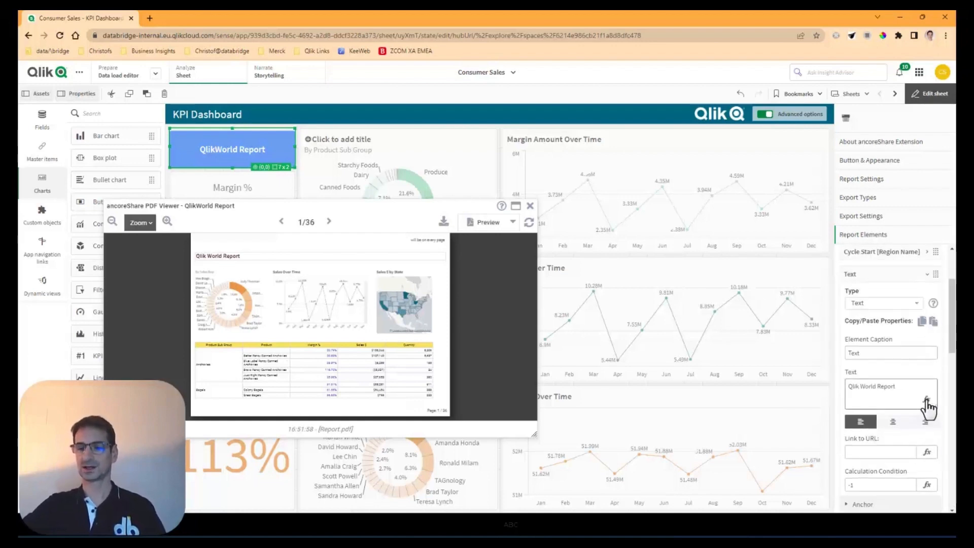
click(927, 400)
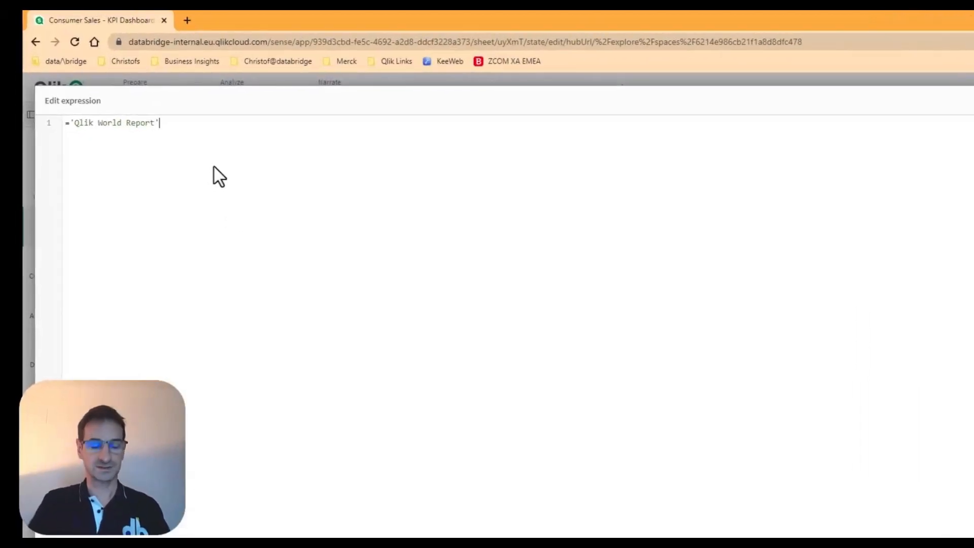
text(& [R)
text(egion)
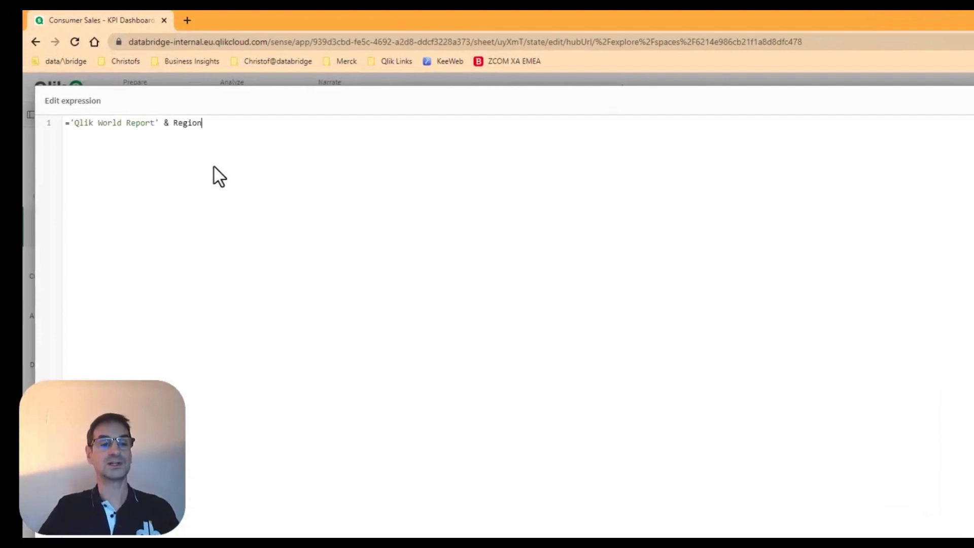
click(242, 154)
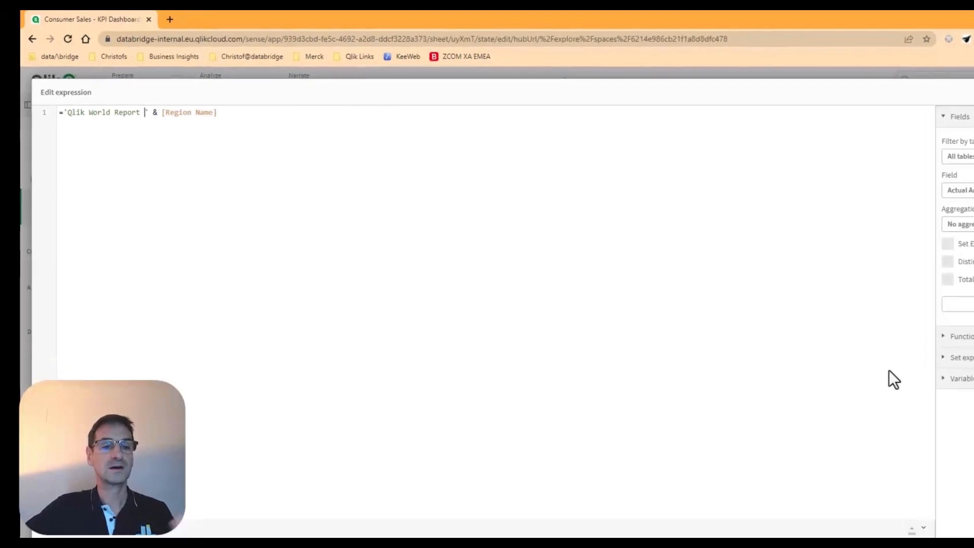
click(948, 502)
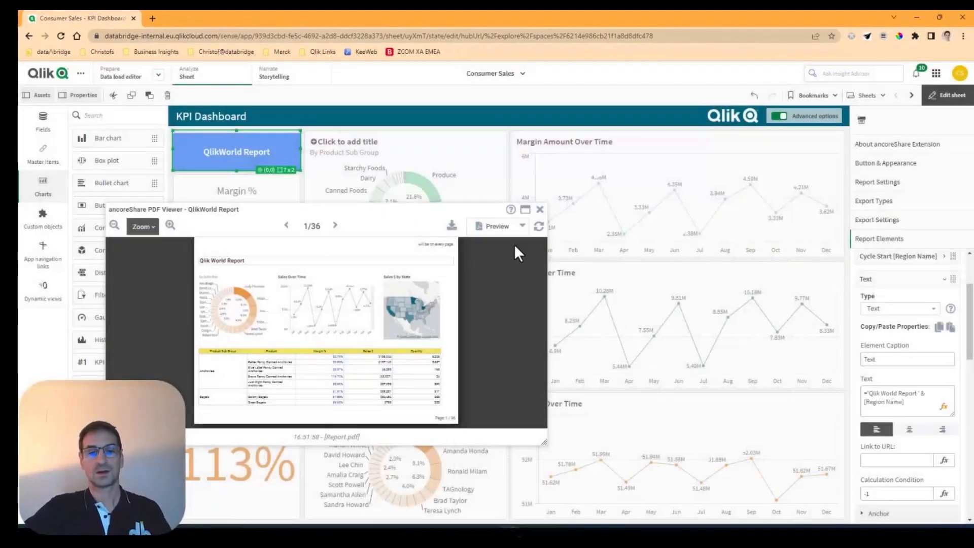
Regenerate the report preview, then download the PDF and open it
click(494, 228)
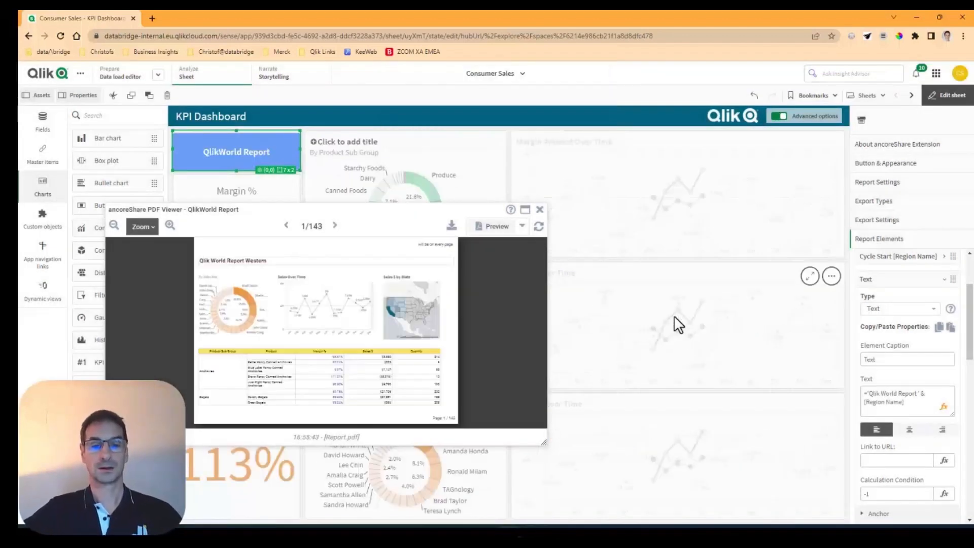
click(451, 225)
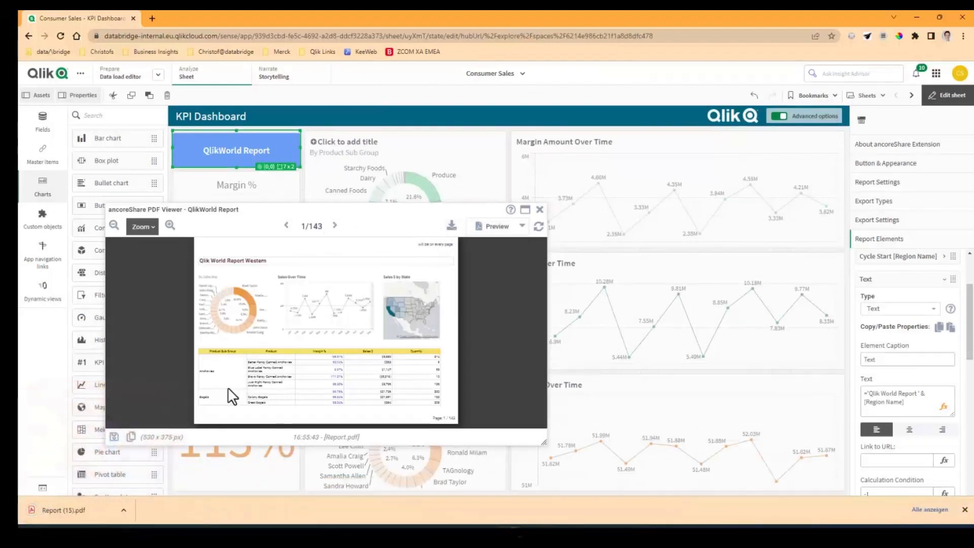
click(56, 511)
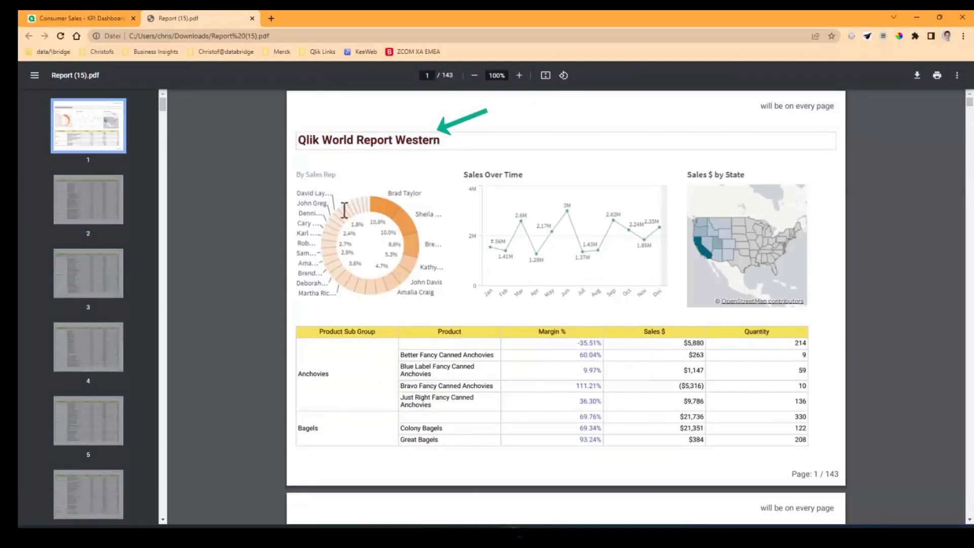
Examine the region titles, charts, tables and page headers across the cycles of the downloaded PDF, then close it
double_click(407, 142)
scroll(127, 274, down, 15)
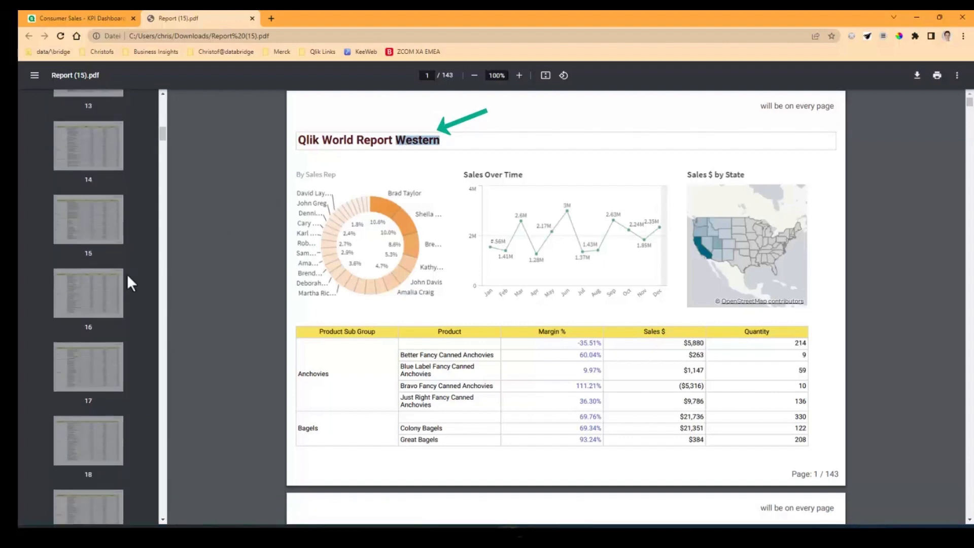
scroll(111, 290, down, 20)
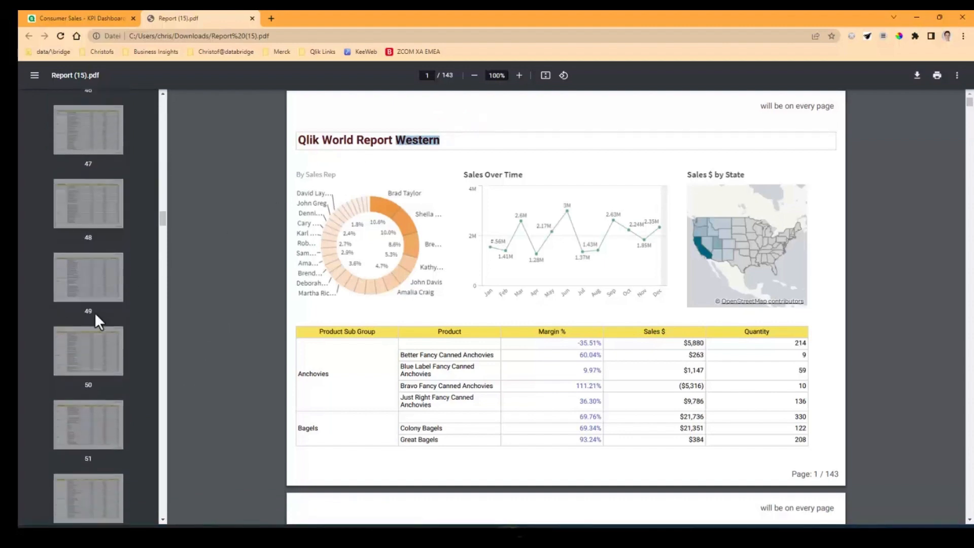
click(98, 345)
scroll(102, 375, down, 20)
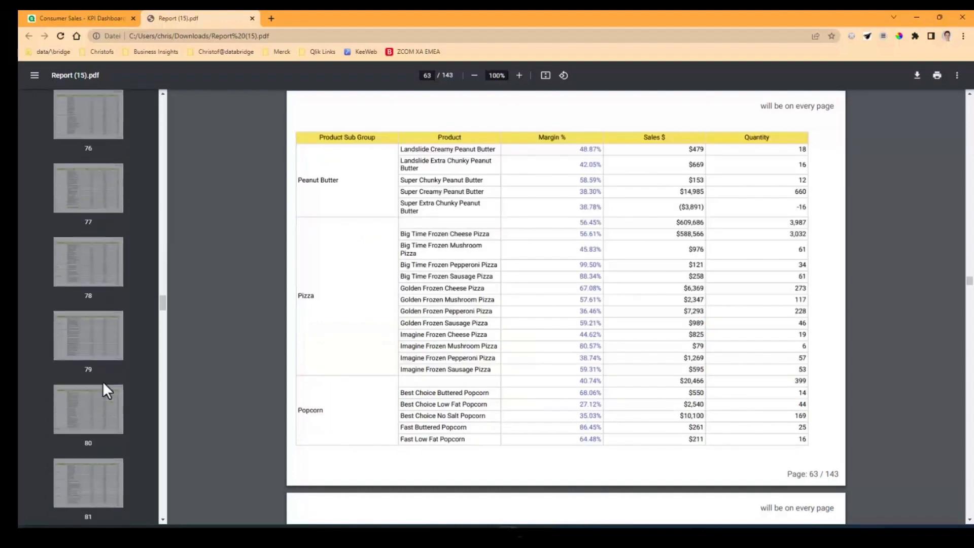
scroll(104, 390, down, 18)
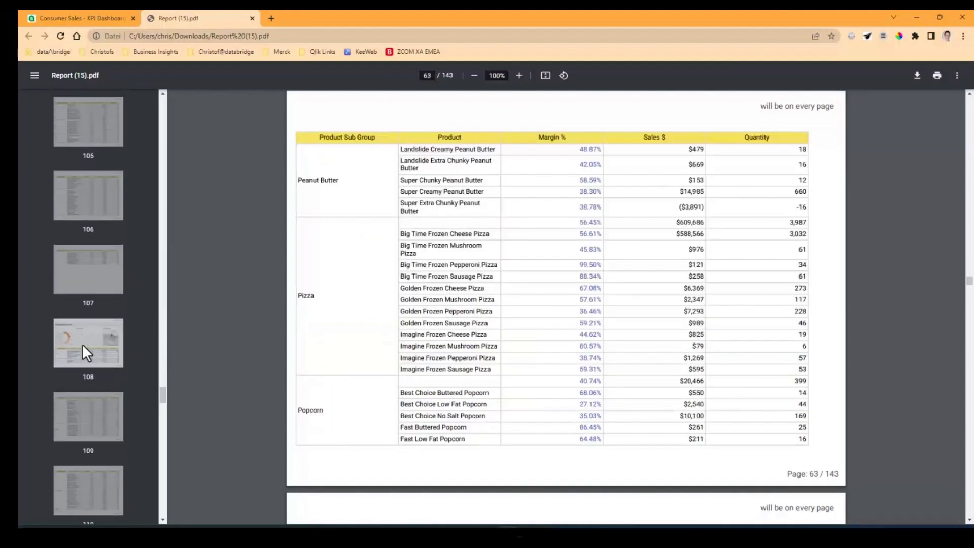
click(100, 345)
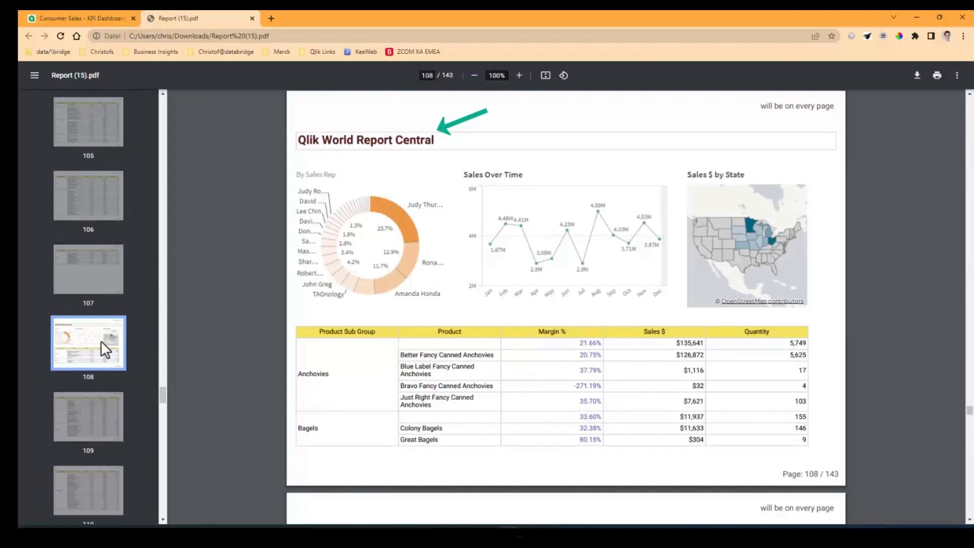
scroll(121, 357, down, 6)
scroll(120, 357, down, 20)
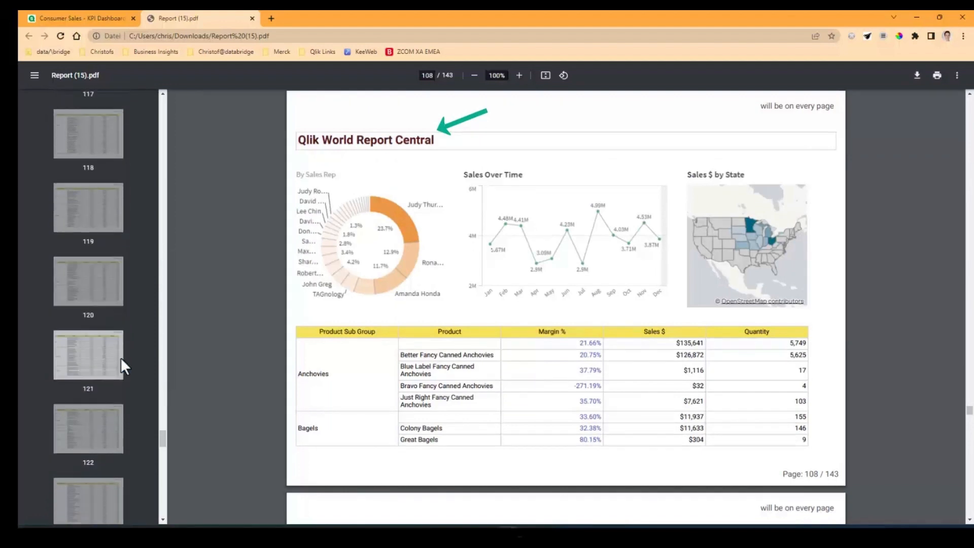
scroll(120, 357, down, 6)
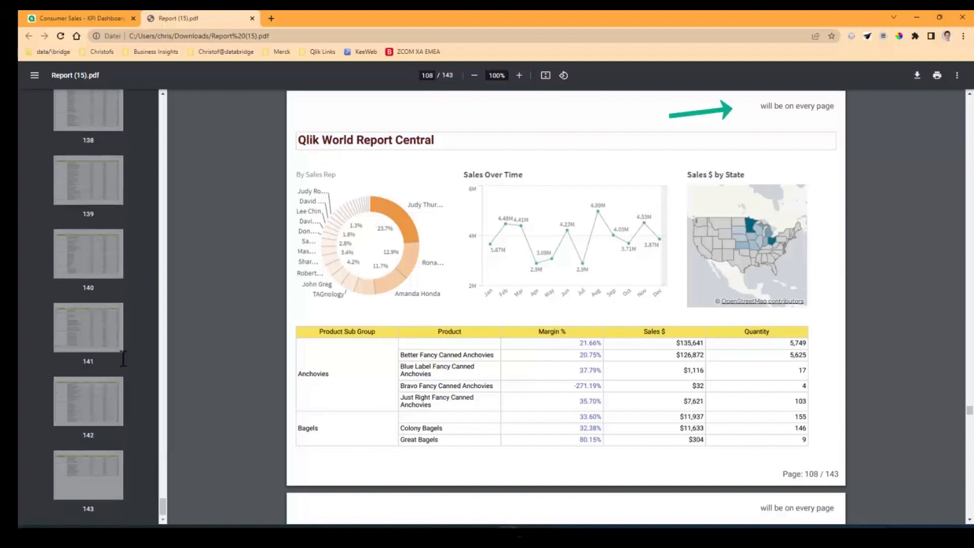
scroll(123, 359, down, 2)
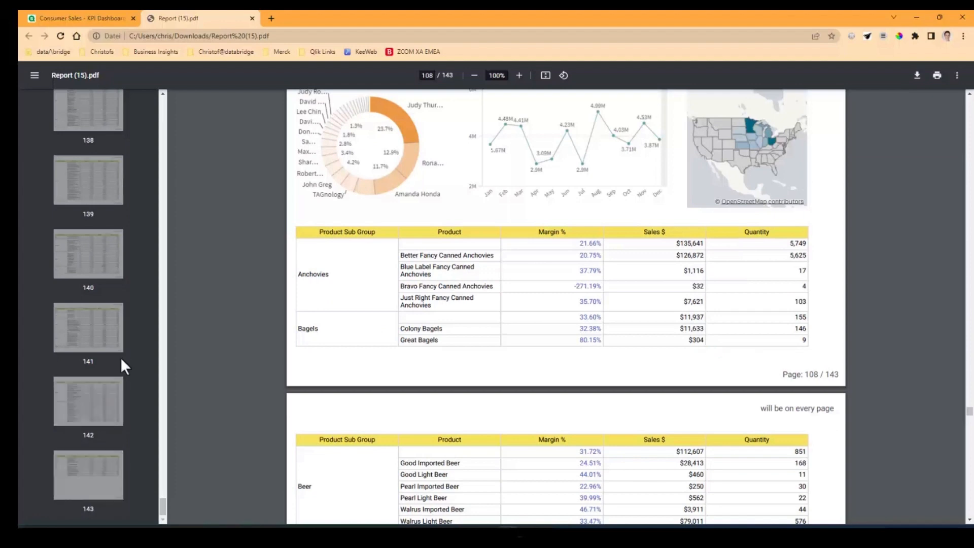
scroll(120, 357, up, 10)
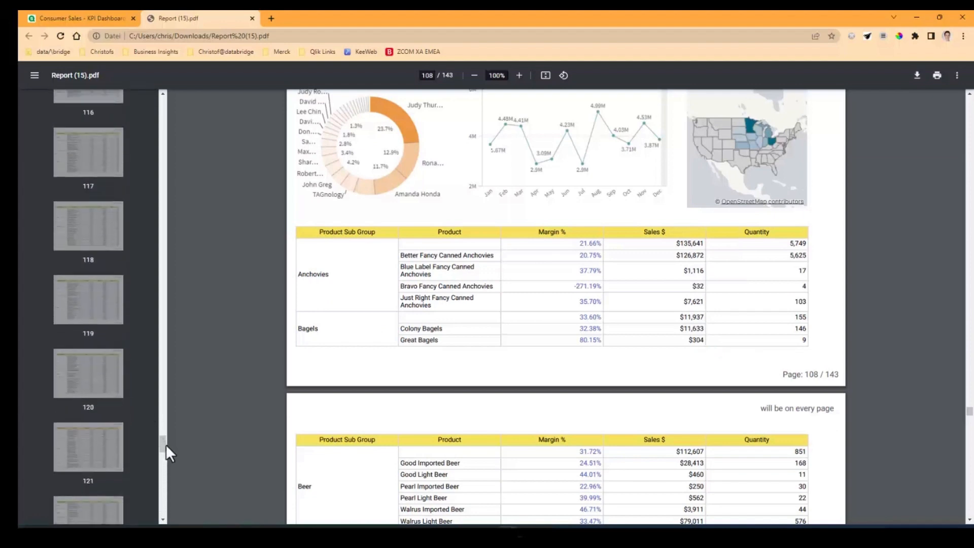
drag(165, 445, 165, 356)
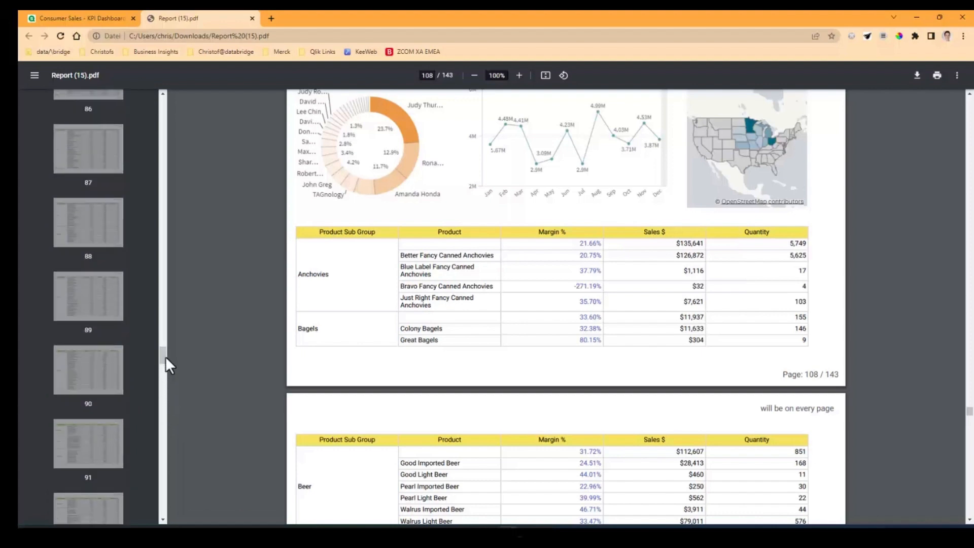
click(252, 18)
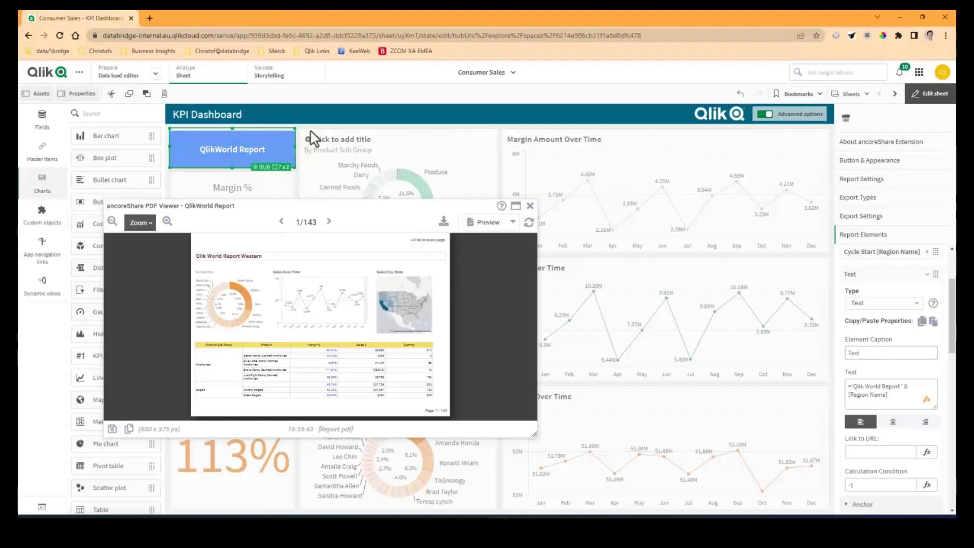
Delete the Product row dimension from the report's pivot table on the Sales & Margin Performance sheet and finish editing the sheet
click(869, 277)
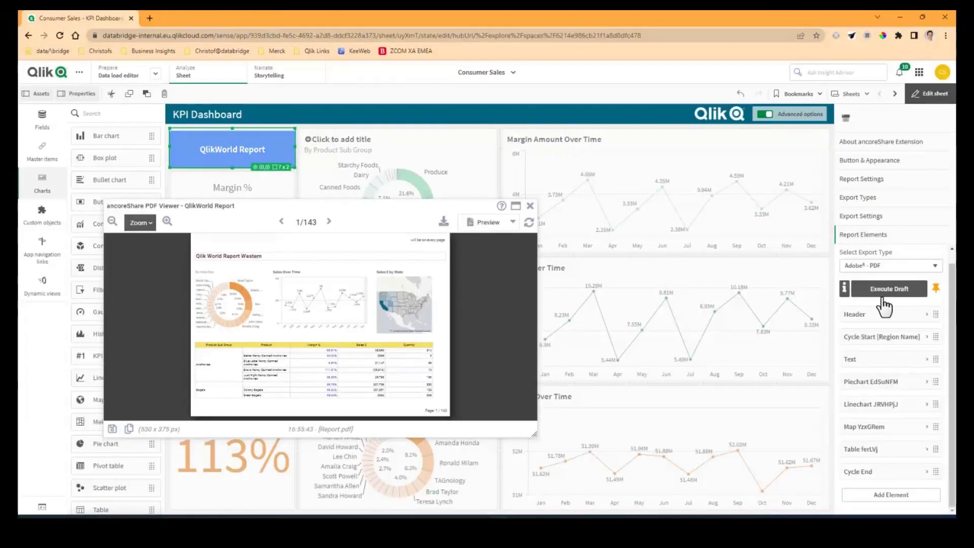
click(889, 449)
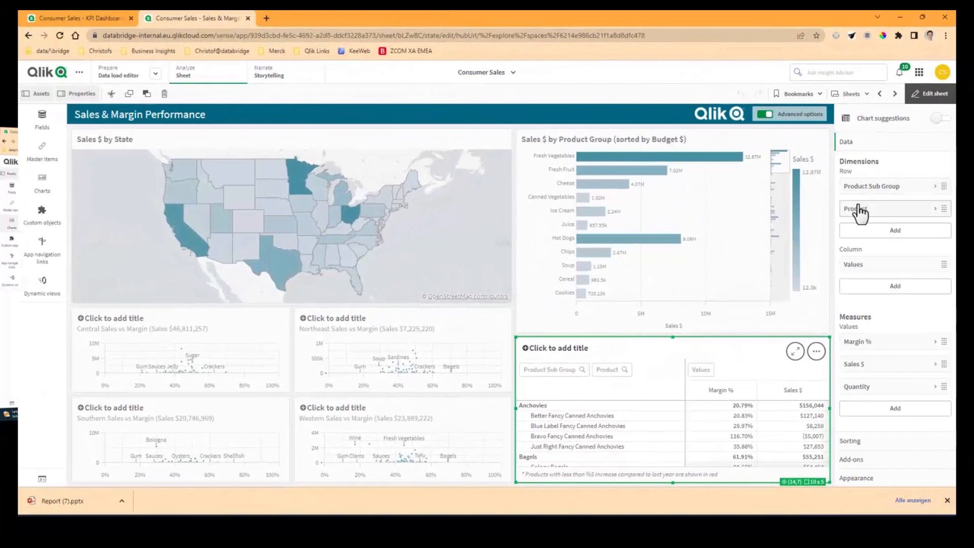
right_click(859, 208)
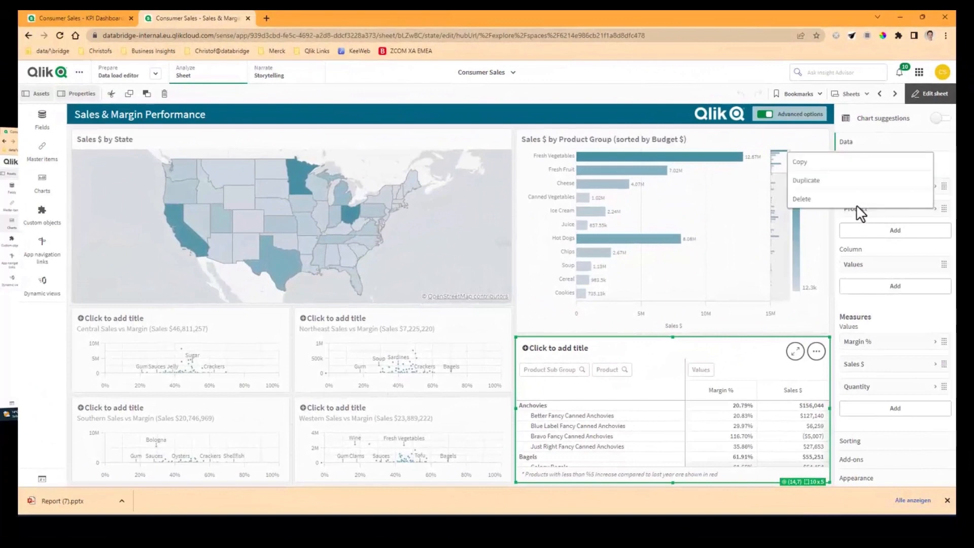
click(857, 201)
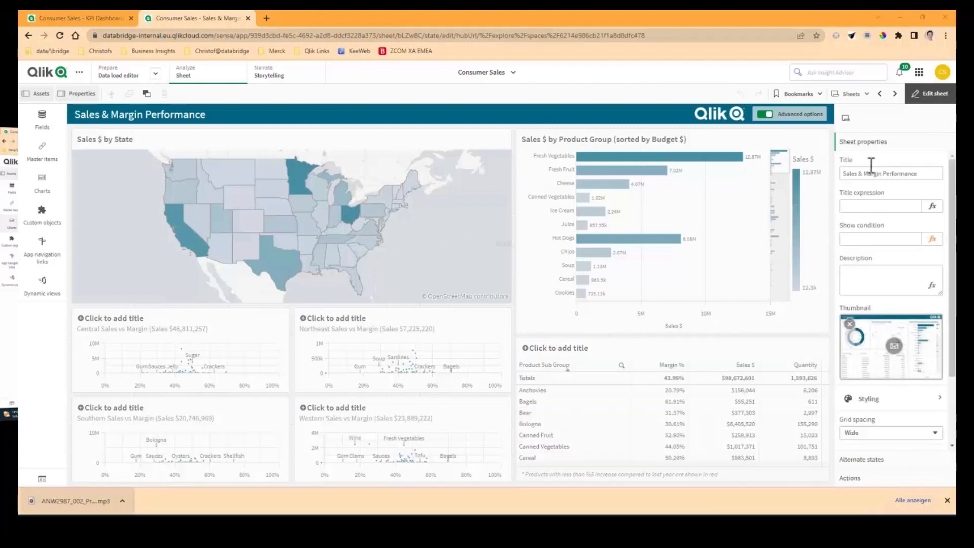
click(932, 94)
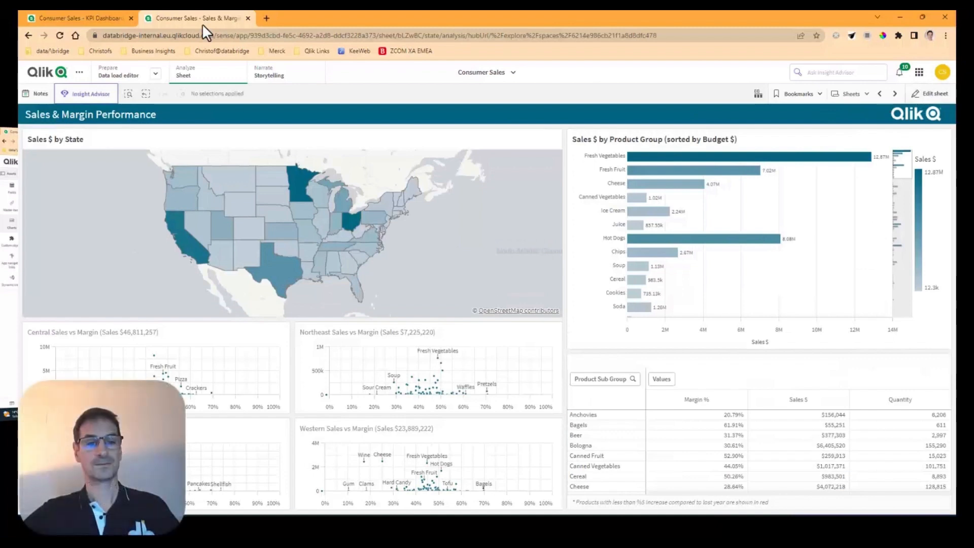
Search the selections for "western", select Western in Region Name, and add Southern to the selection
click(128, 94)
text(western)
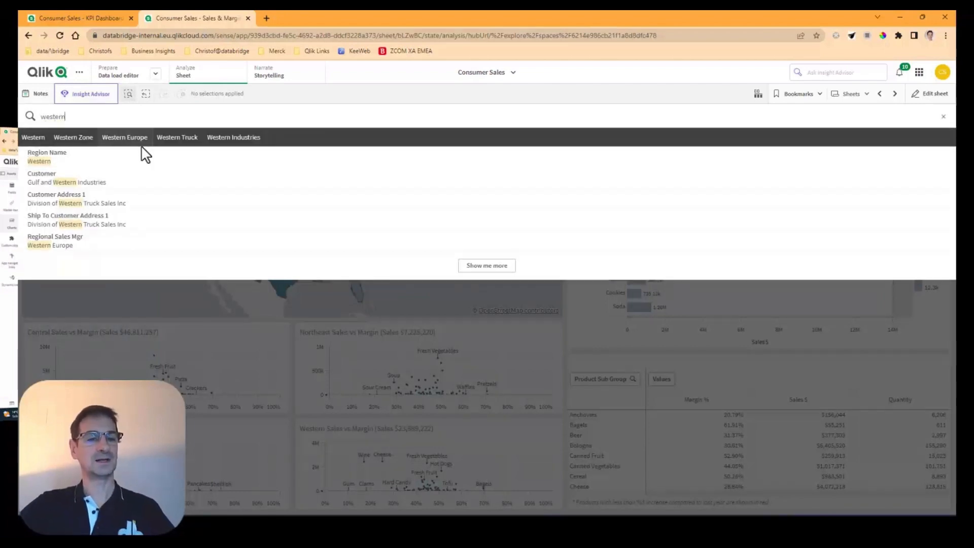
click(64, 163)
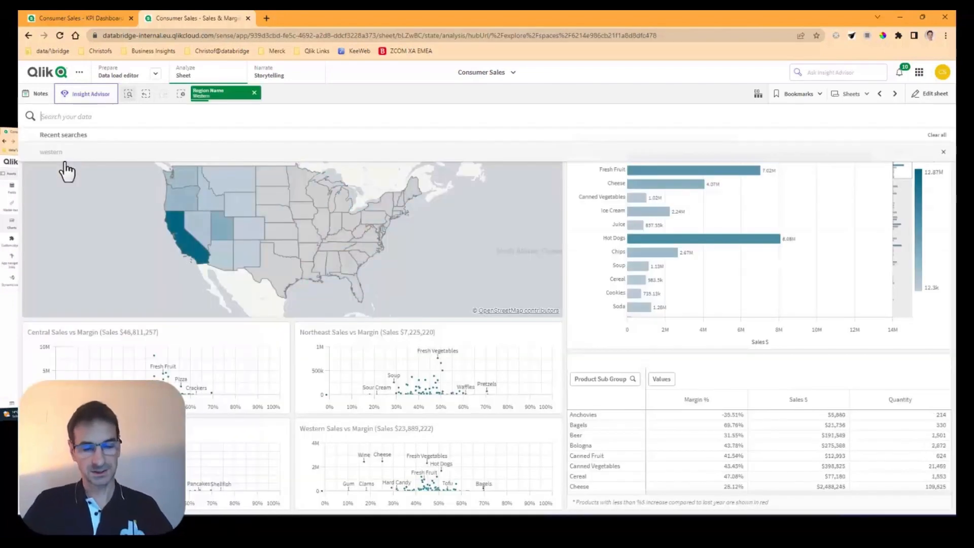
click(209, 94)
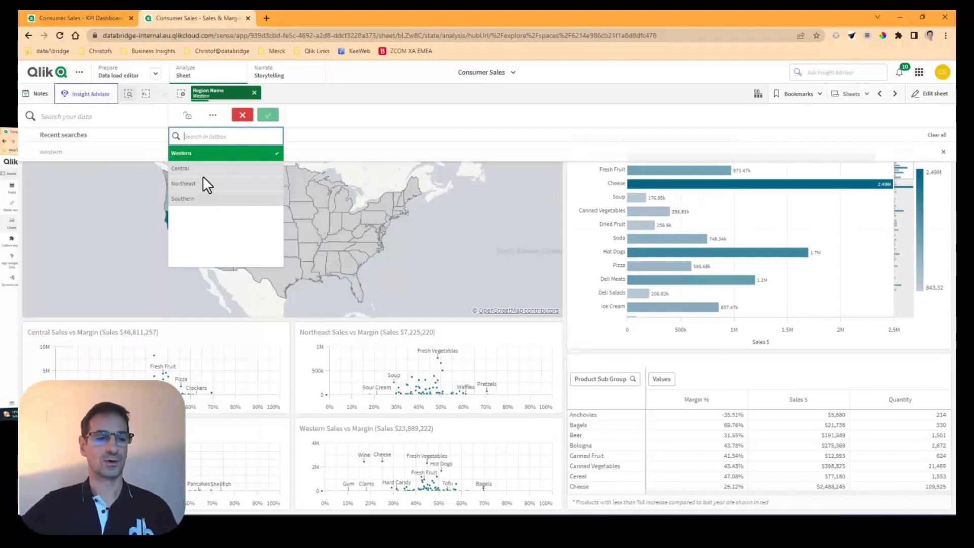
click(206, 199)
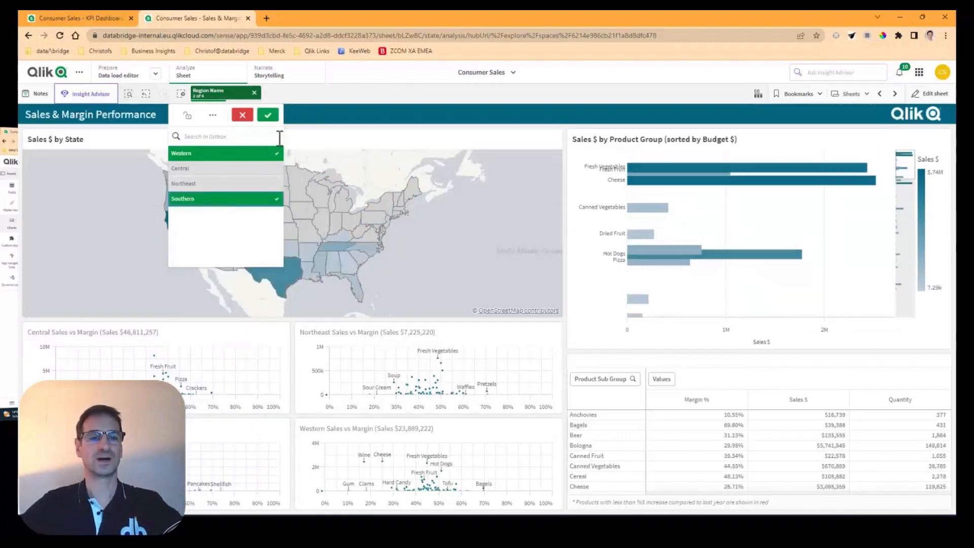
click(274, 153)
click(268, 115)
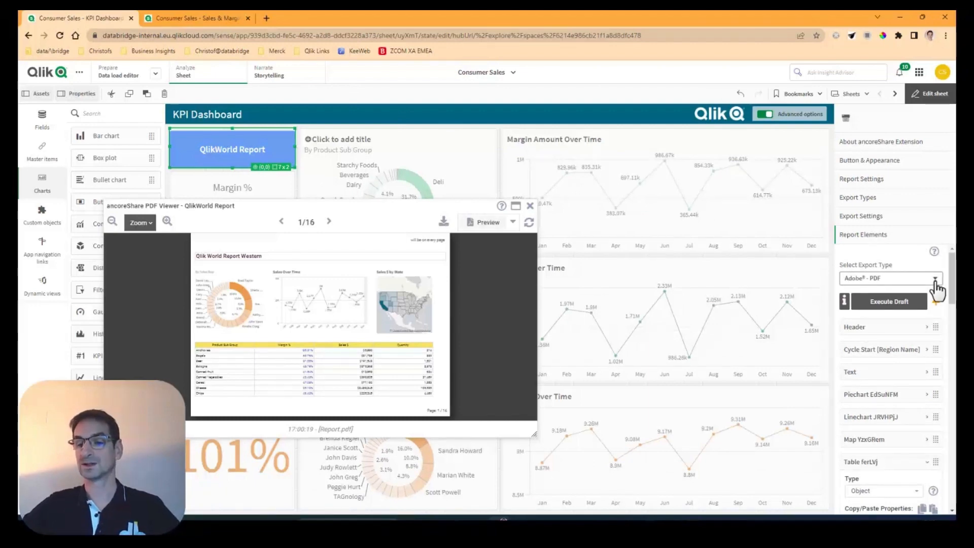
Set the report's export type to Power Point PPTX and run the export
click(935, 279)
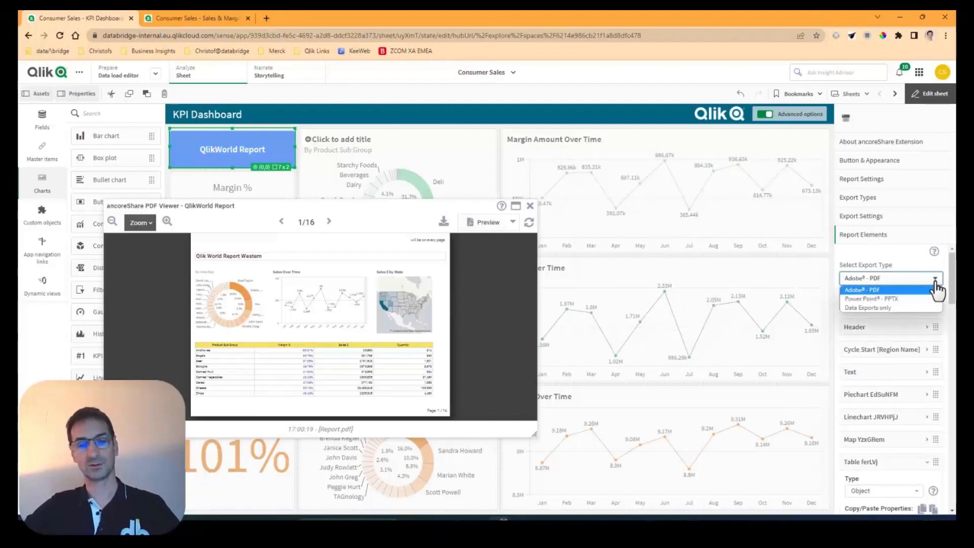
click(884, 300)
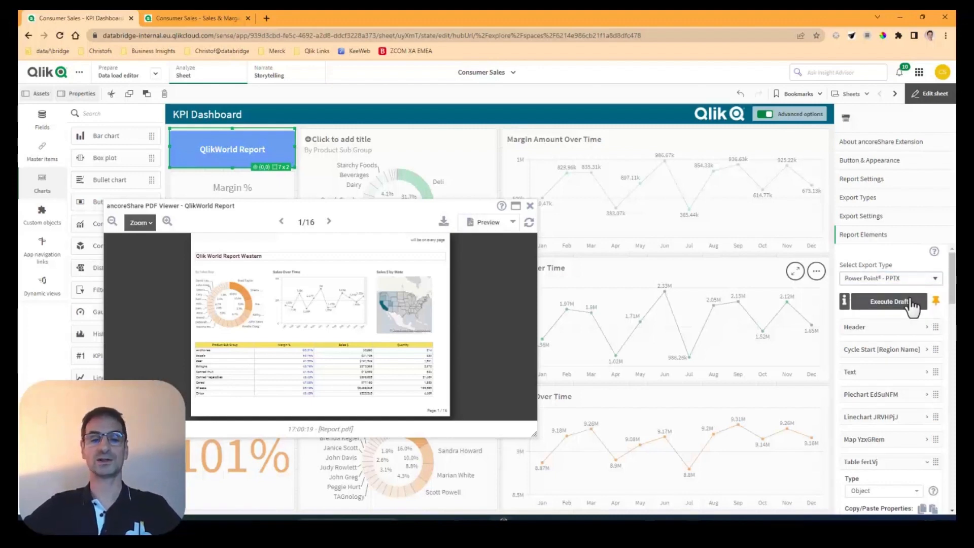
click(481, 228)
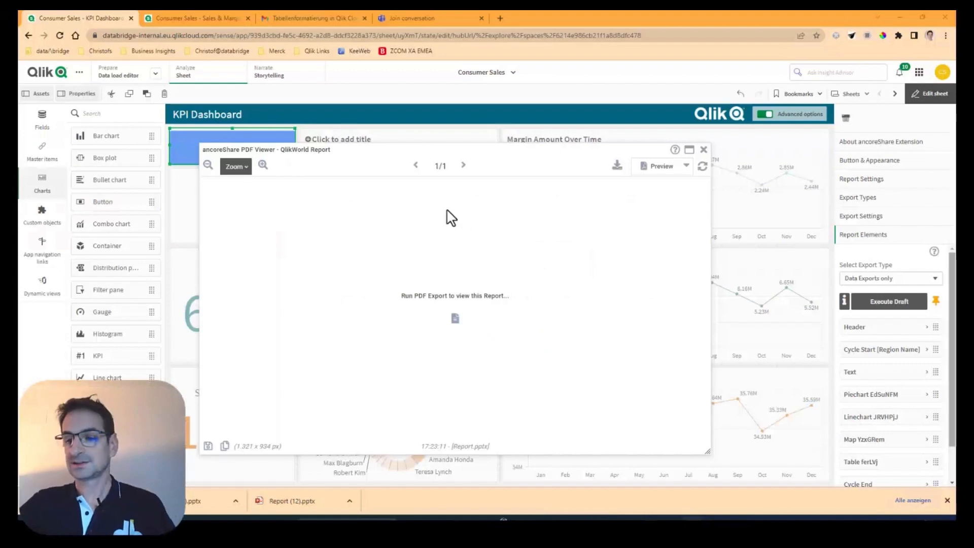
Choose Data Exports only as the export type and open the Data Export settings of the Table ferLVj element
click(932, 280)
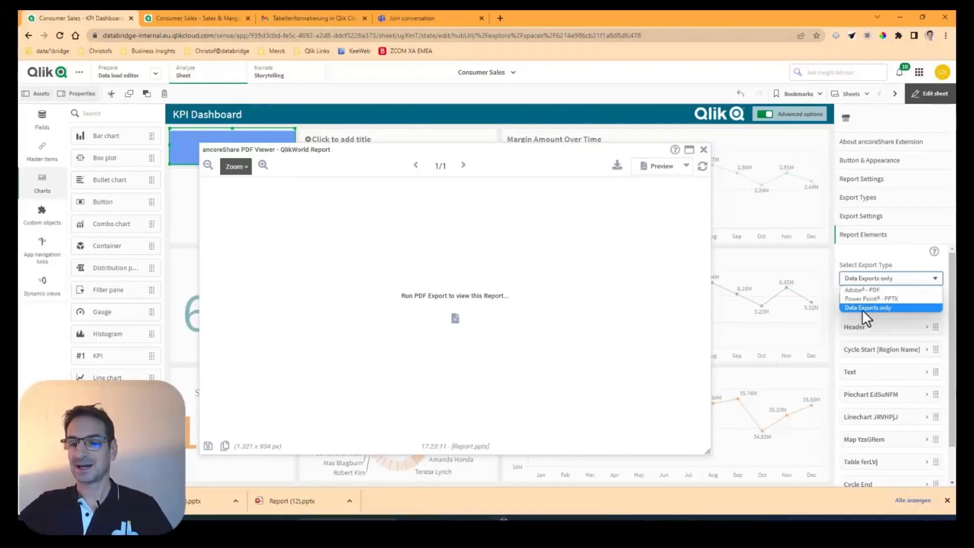
drag(951, 322, 947, 428)
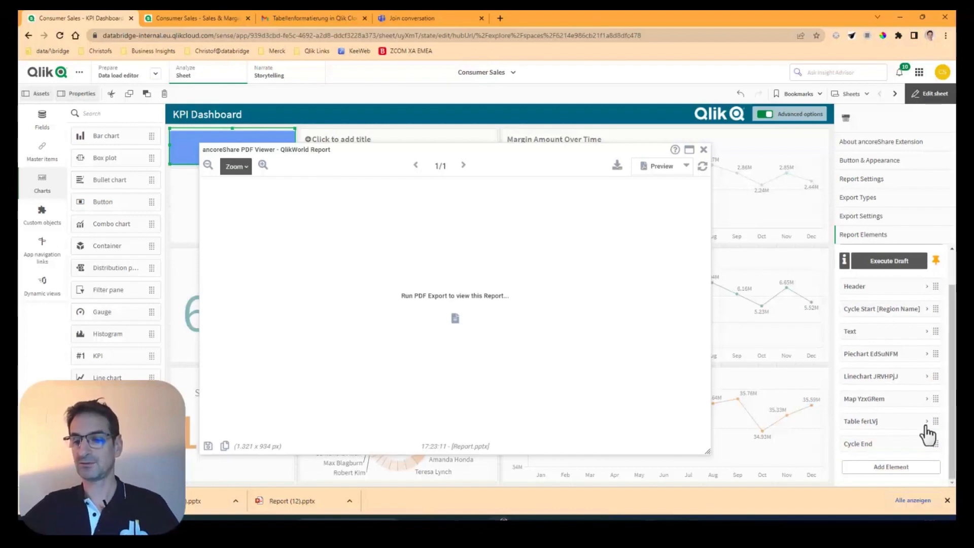
click(926, 423)
scroll(925, 425, down, 4)
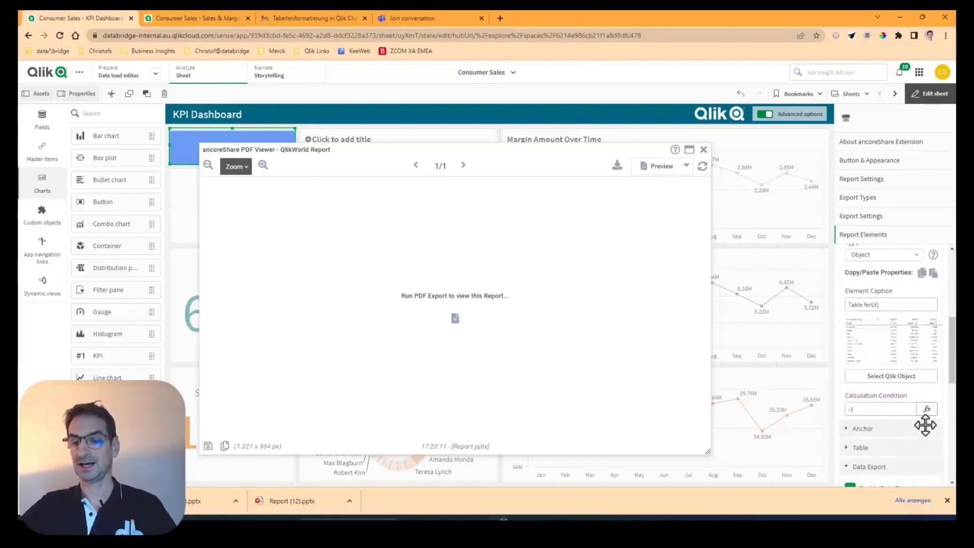
scroll(927, 434, down, 1)
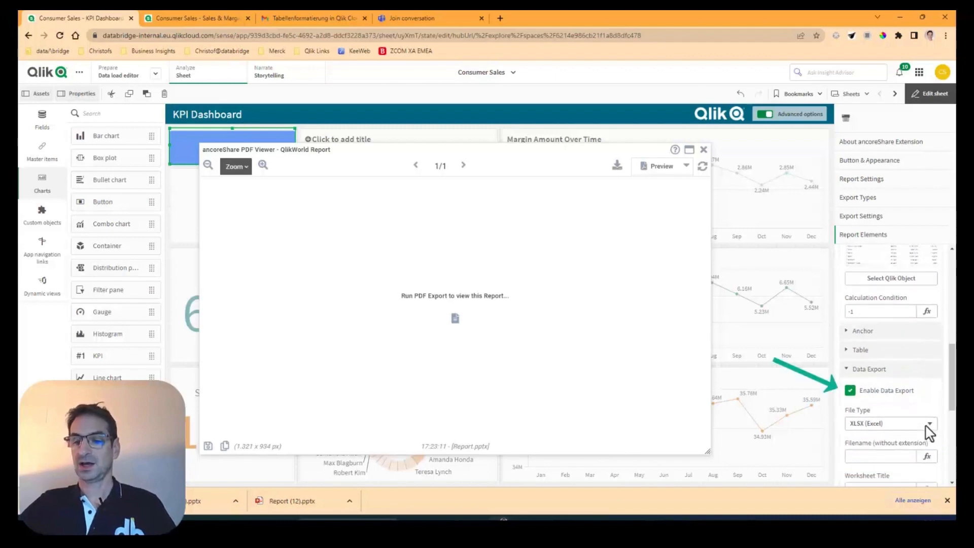
click(869, 375)
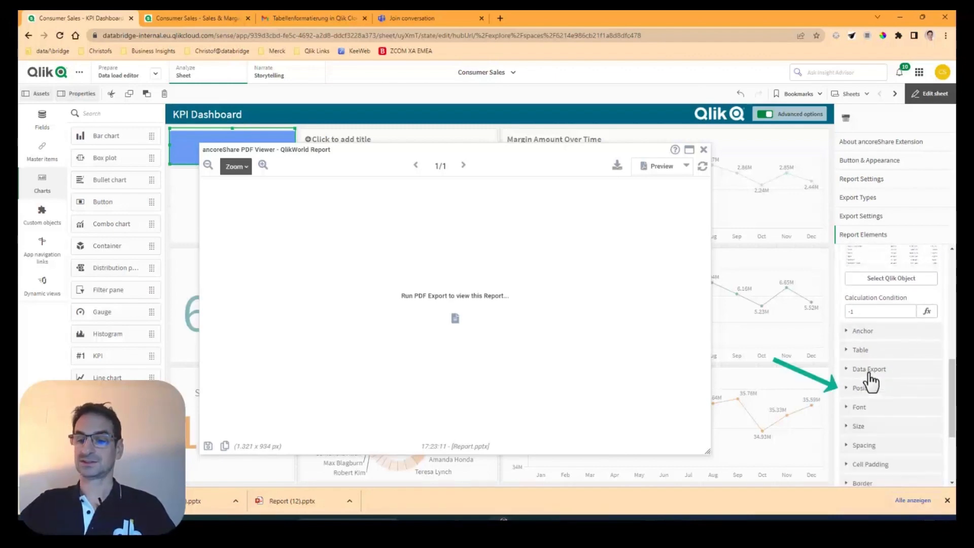
click(881, 373)
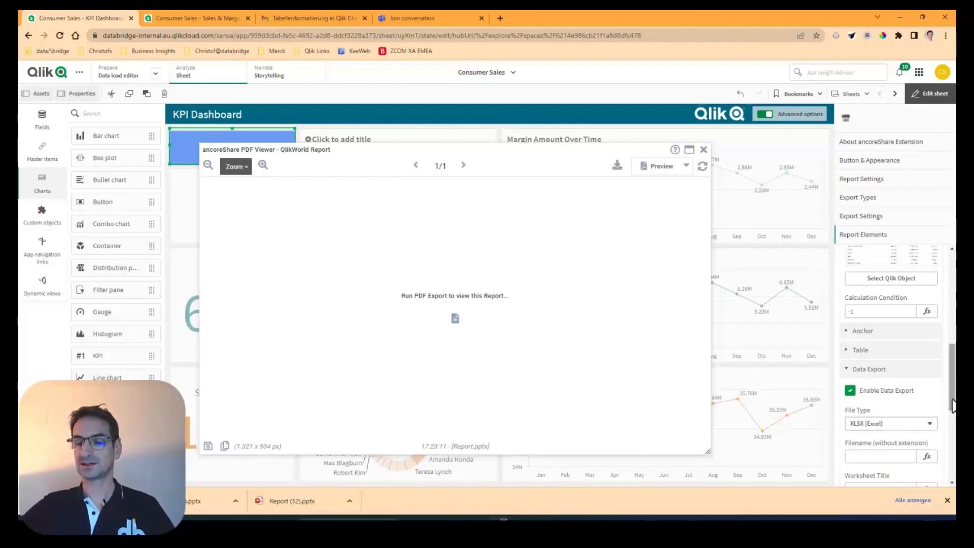
Set the table's data export filename to a text expression containing the presenter's first name
drag(952, 406, 952, 438)
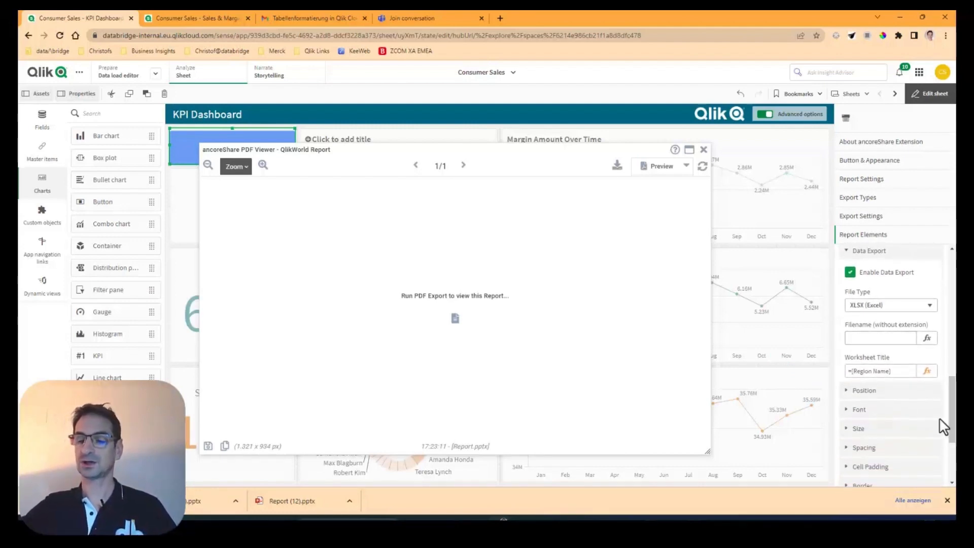
click(859, 339)
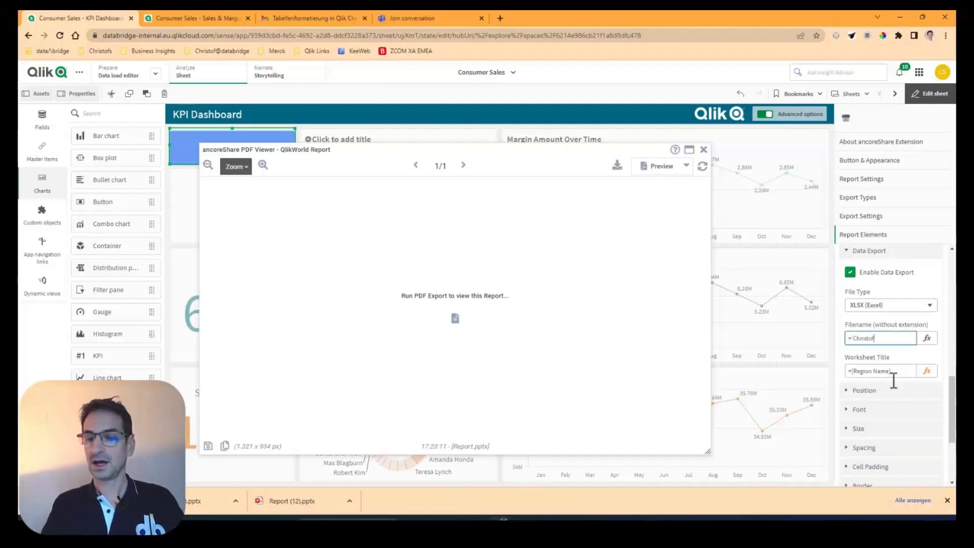
text(='Christofs')
key(Tab)
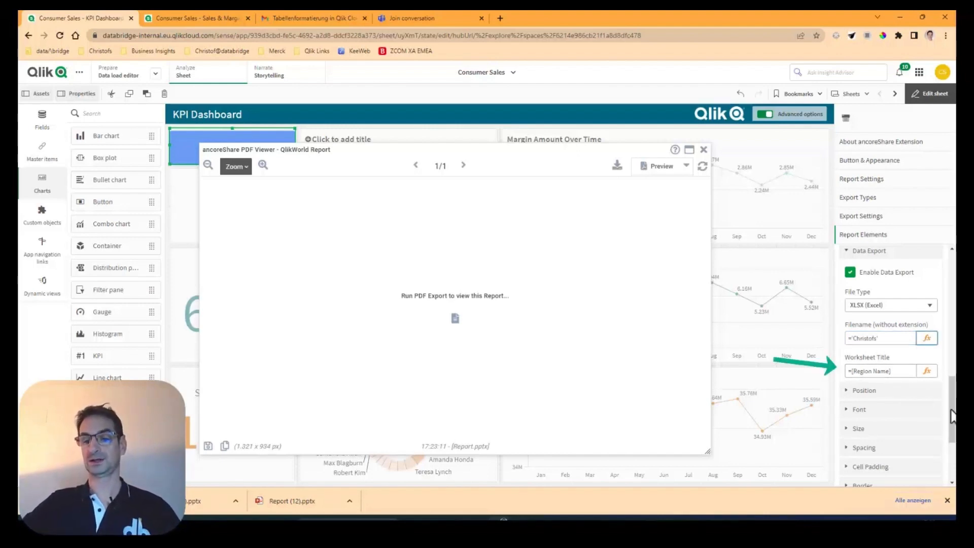
Check which Region Name values are selected on the Sales & Margin Performance sheet, and return to the KPI Dashboard
click(195, 18)
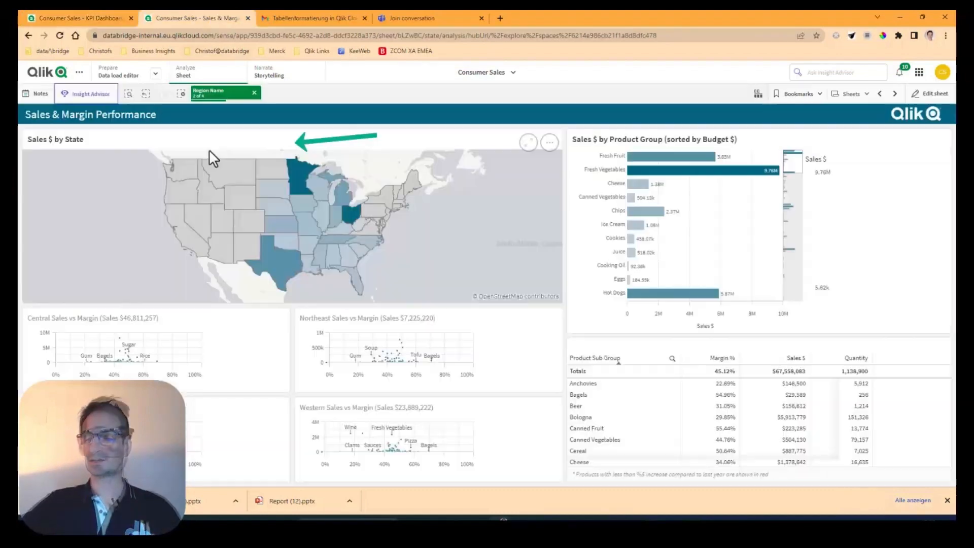
click(196, 96)
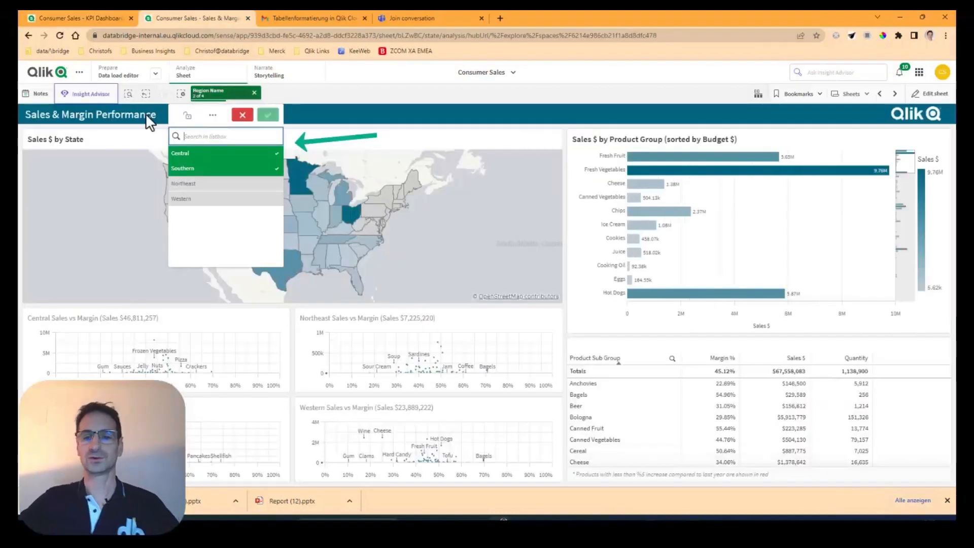
click(90, 17)
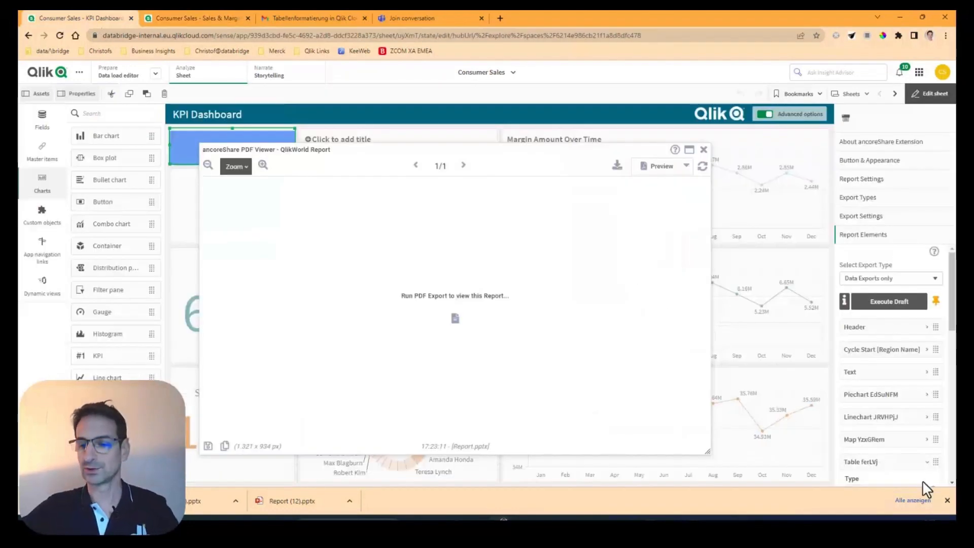
Dismiss the list of earlier downloads and run the report's data export
click(946, 500)
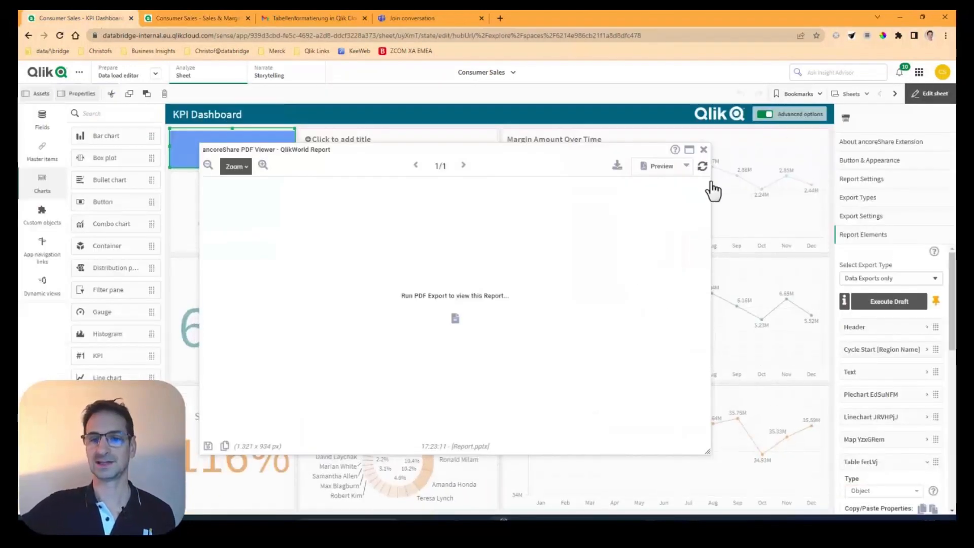
click(702, 167)
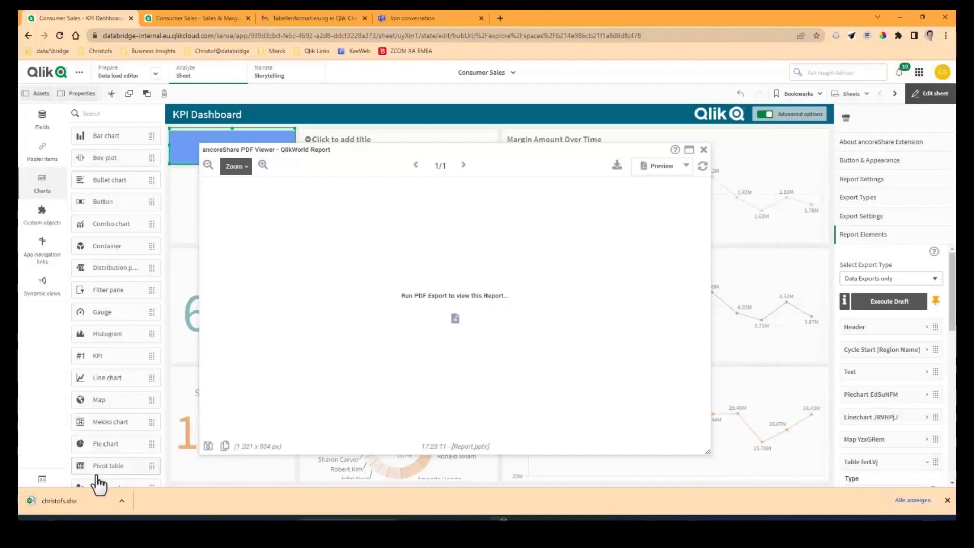
Open the downloaded Excel workbook and examine its Southern and Central worksheets
click(58, 500)
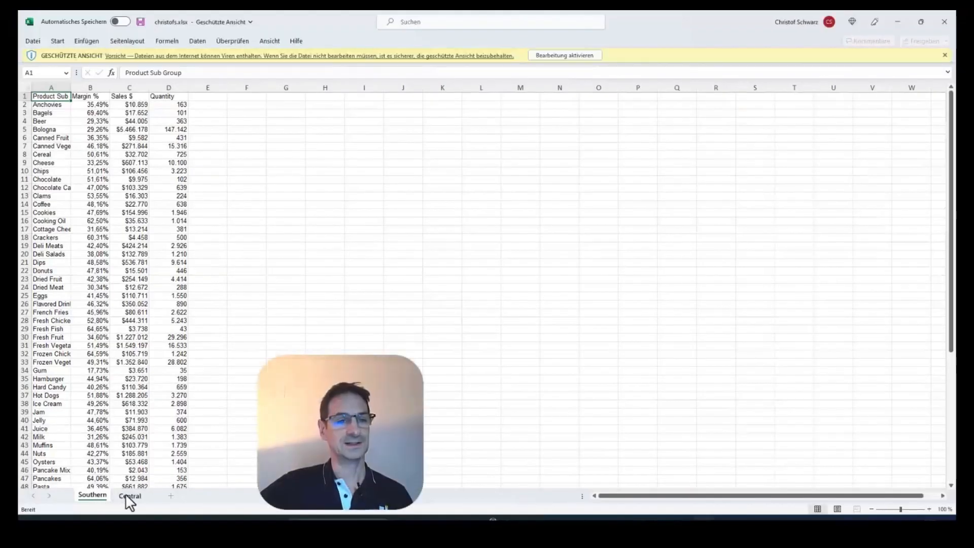
click(126, 495)
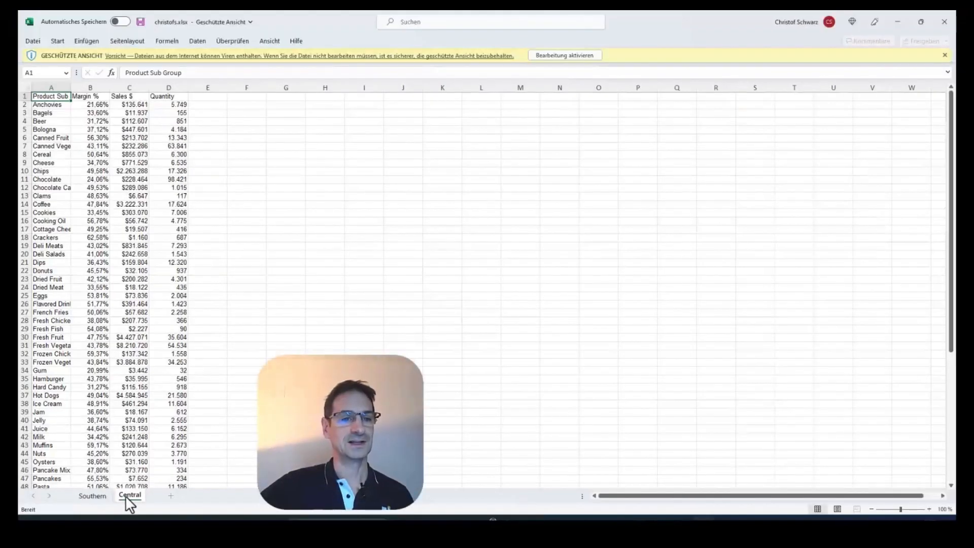
click(95, 496)
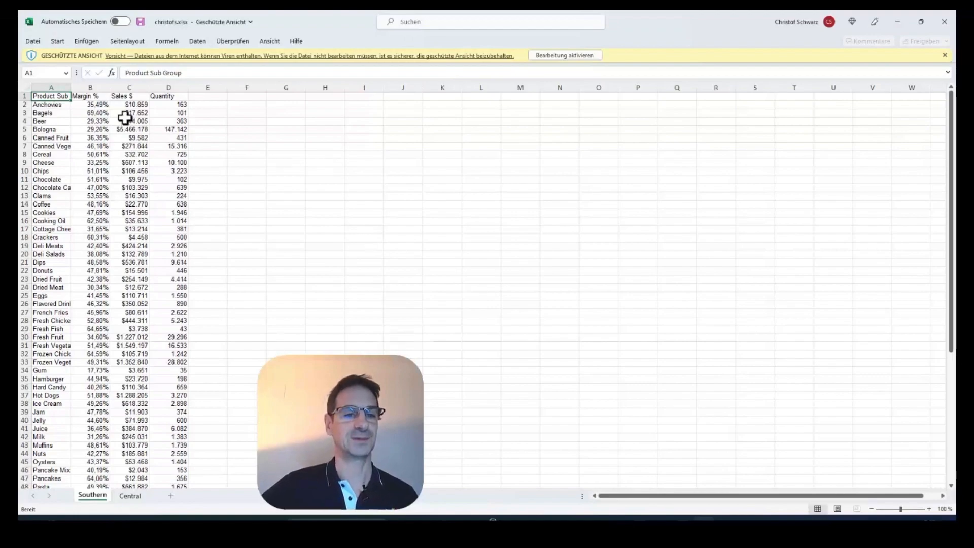